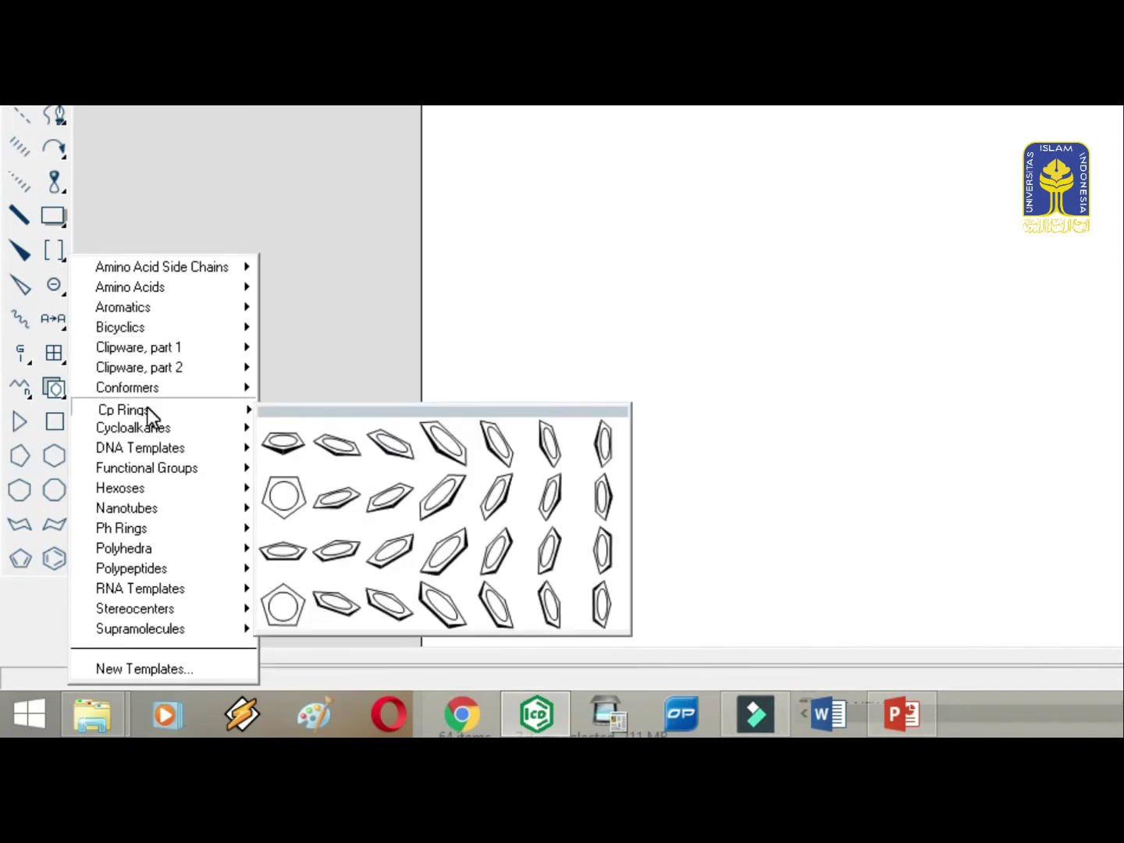
mouse_move(148, 435)
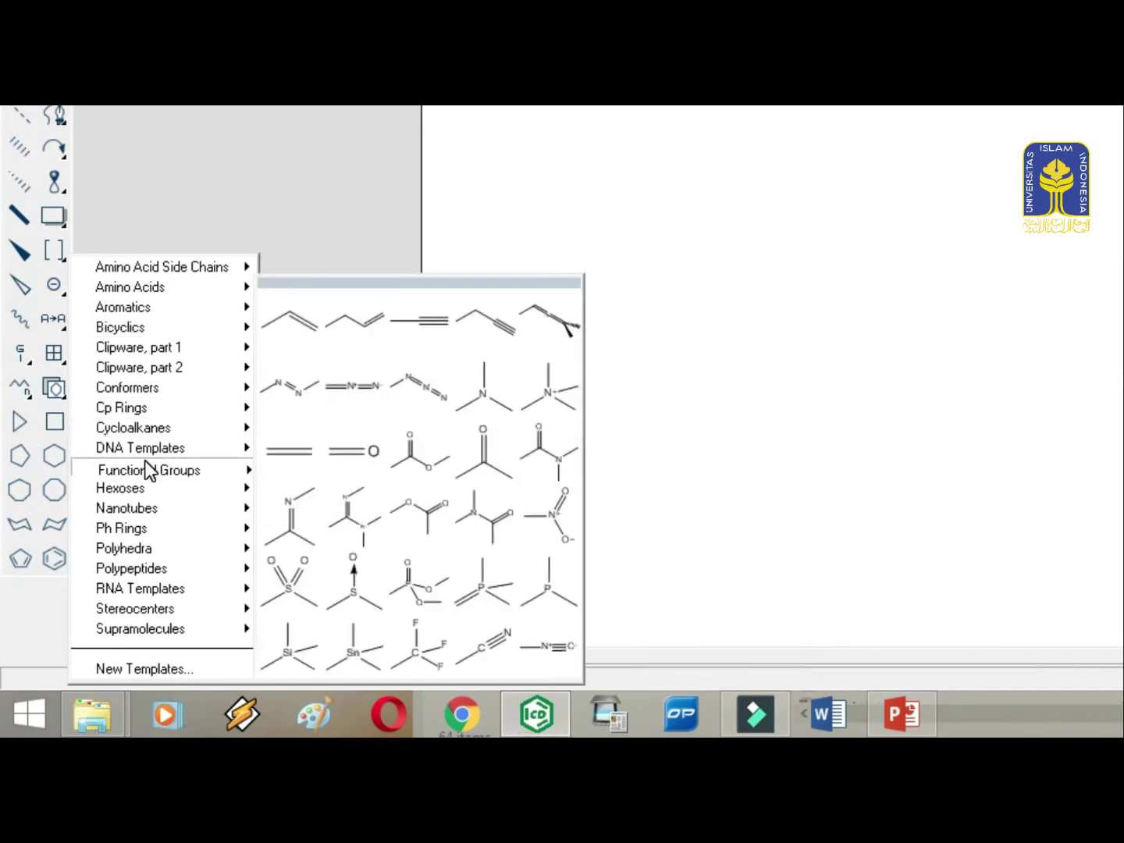
mouse_move(131, 496)
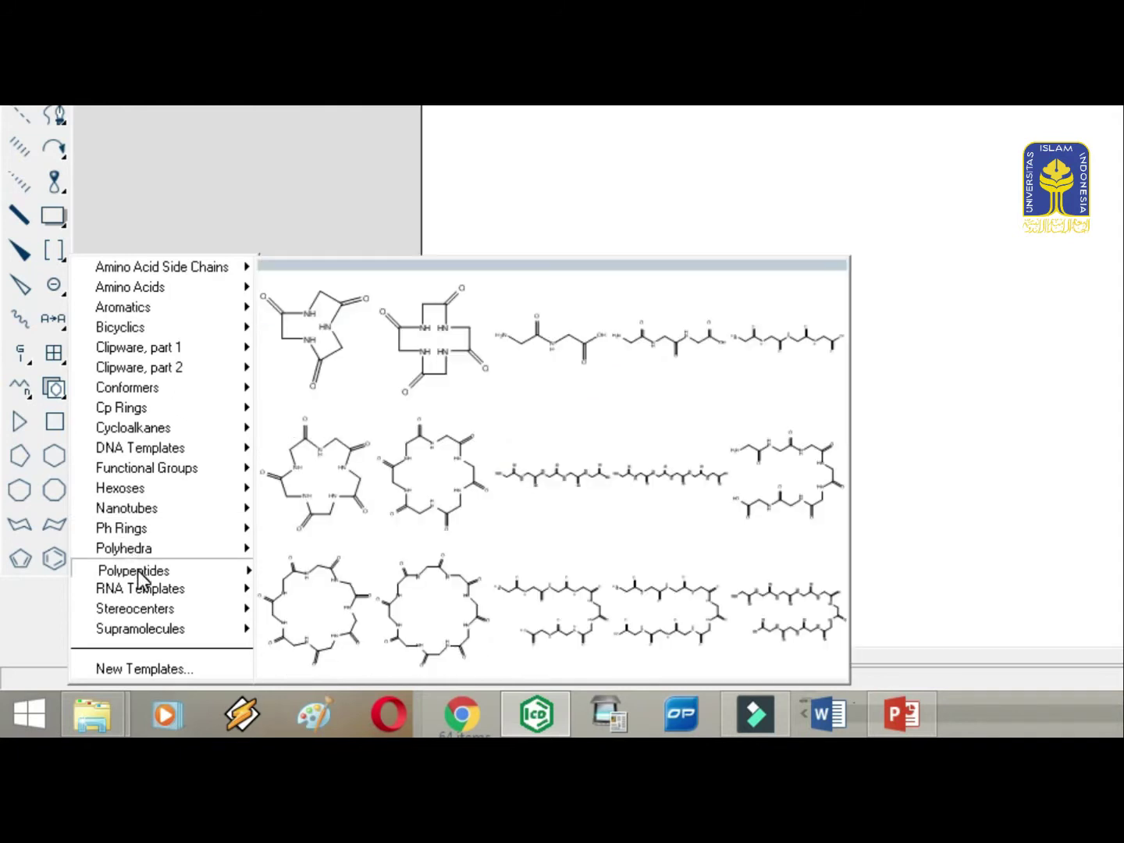
mouse_move(147, 599)
mouse_move(154, 632)
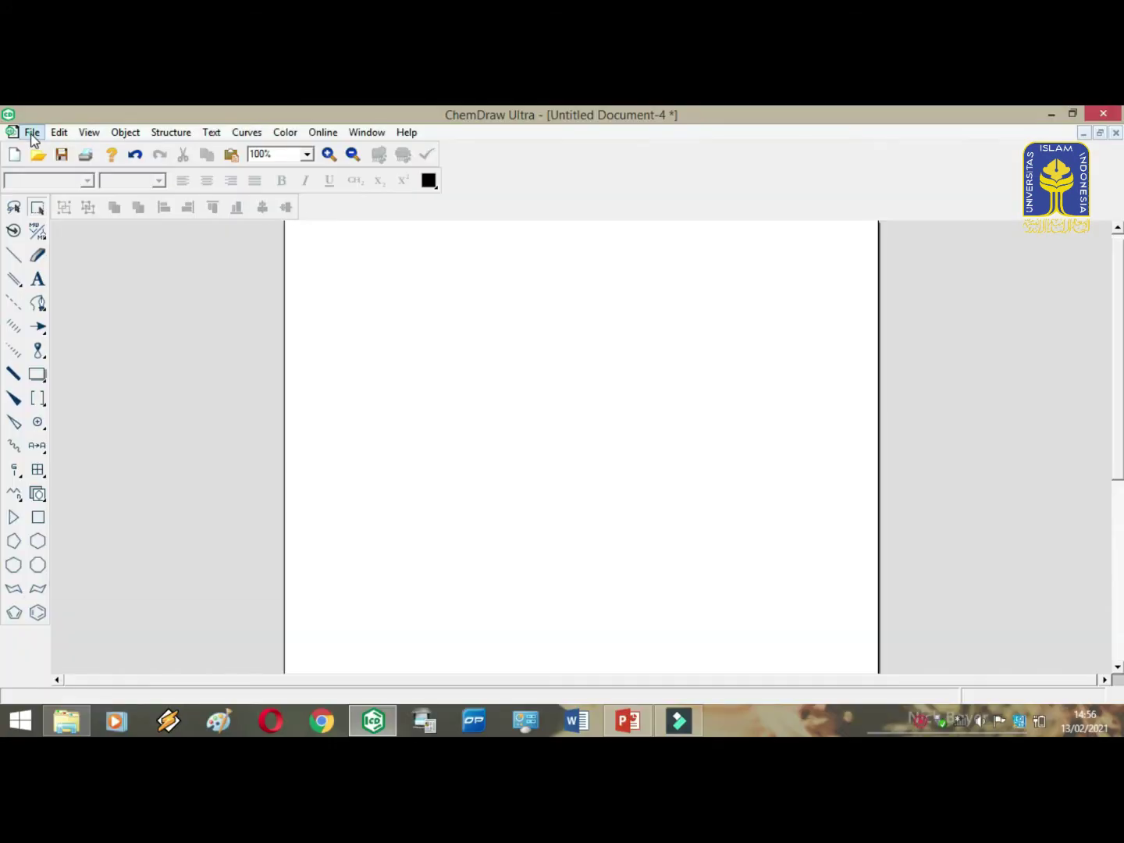
Step: Apply the ACS Document 1996 document settings to the blank drawing
left_click(30, 134)
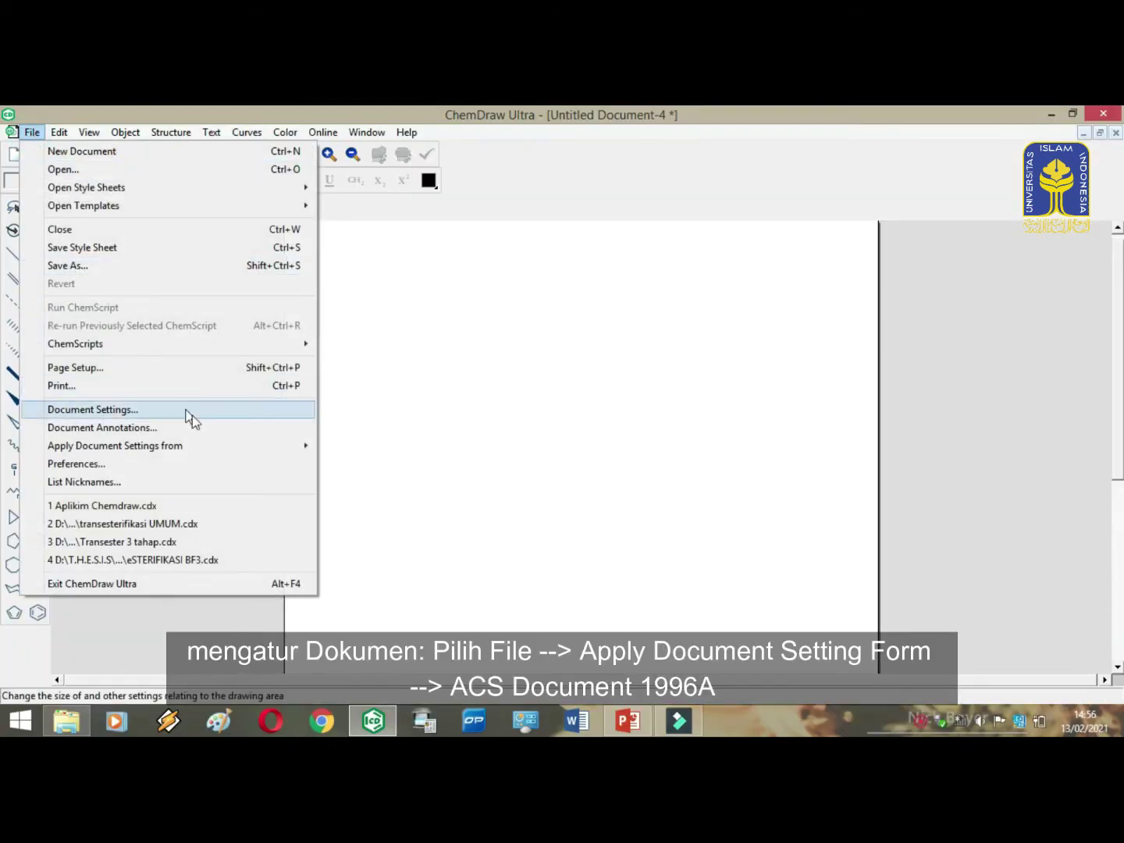
mouse_move(275, 455)
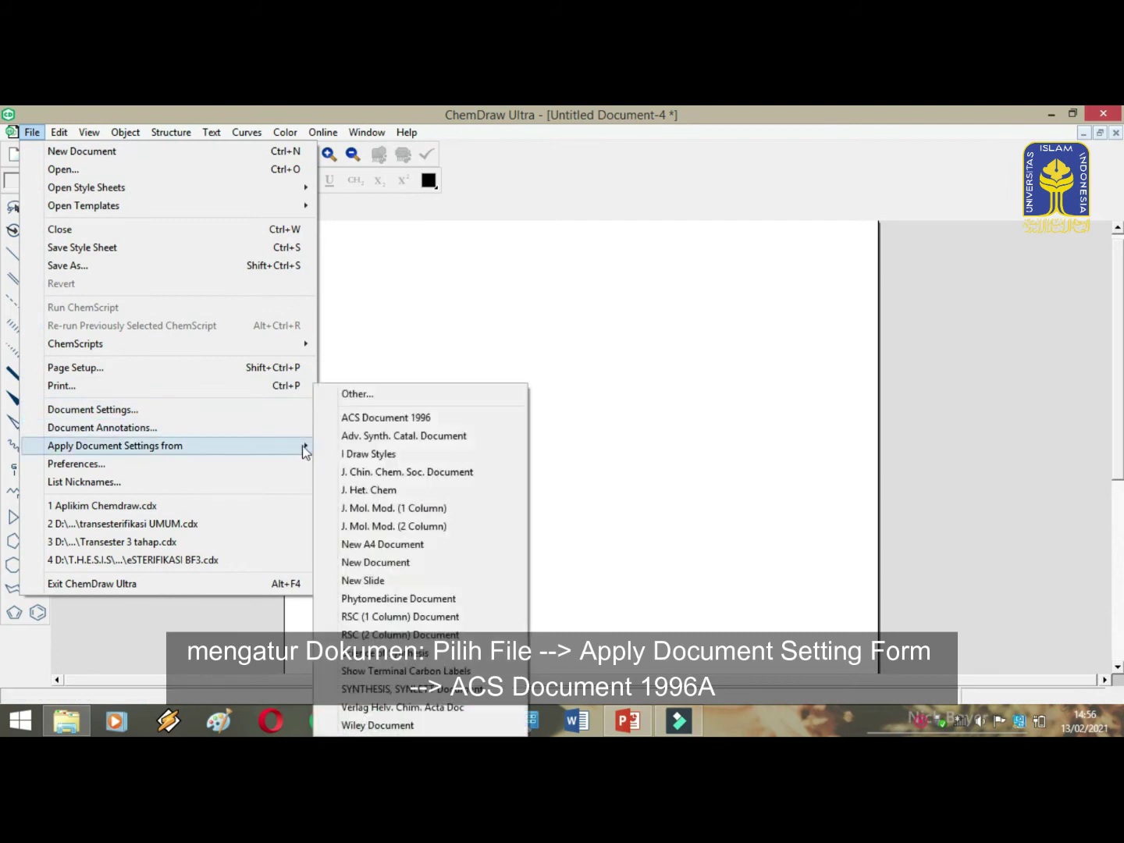
left_click(374, 420)
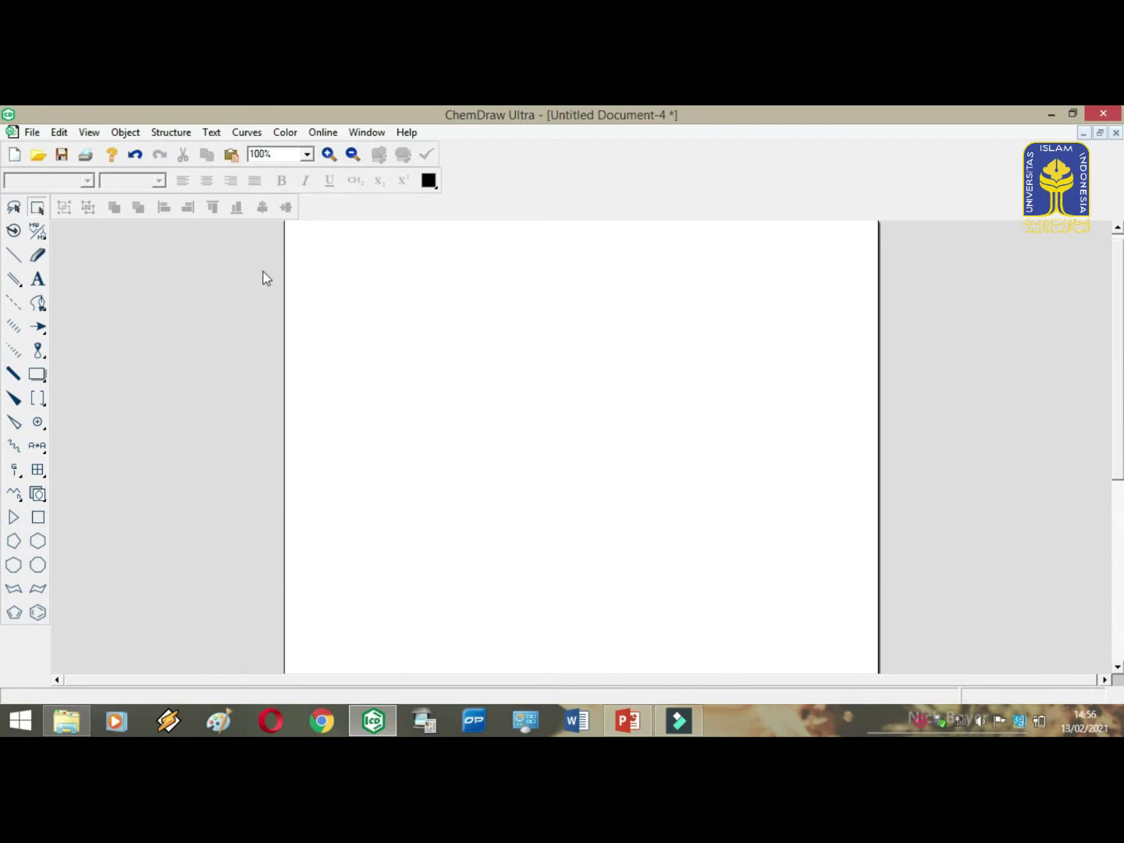
Step: Add a text caption reading "Latihan Menggambar Struktur Kimia dengan Chemdraw" near the top of the page
left_click(38, 278)
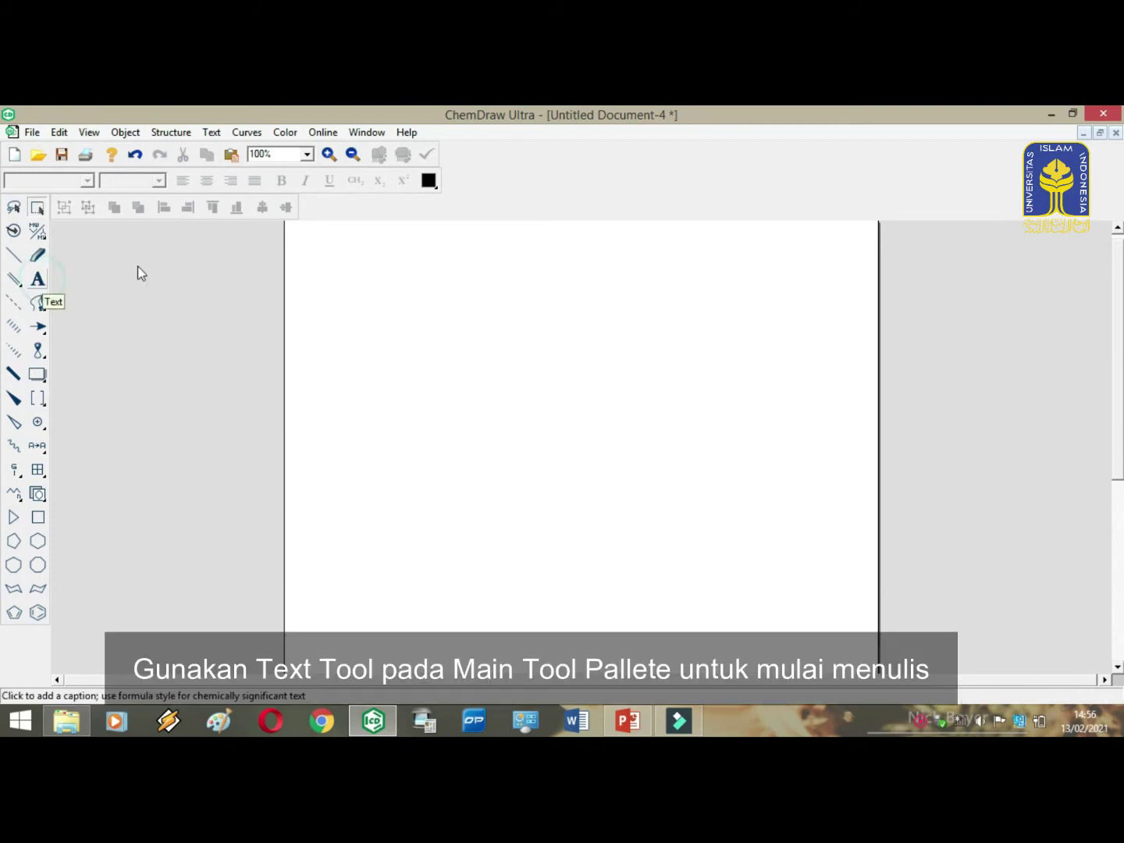
left_click(315, 265)
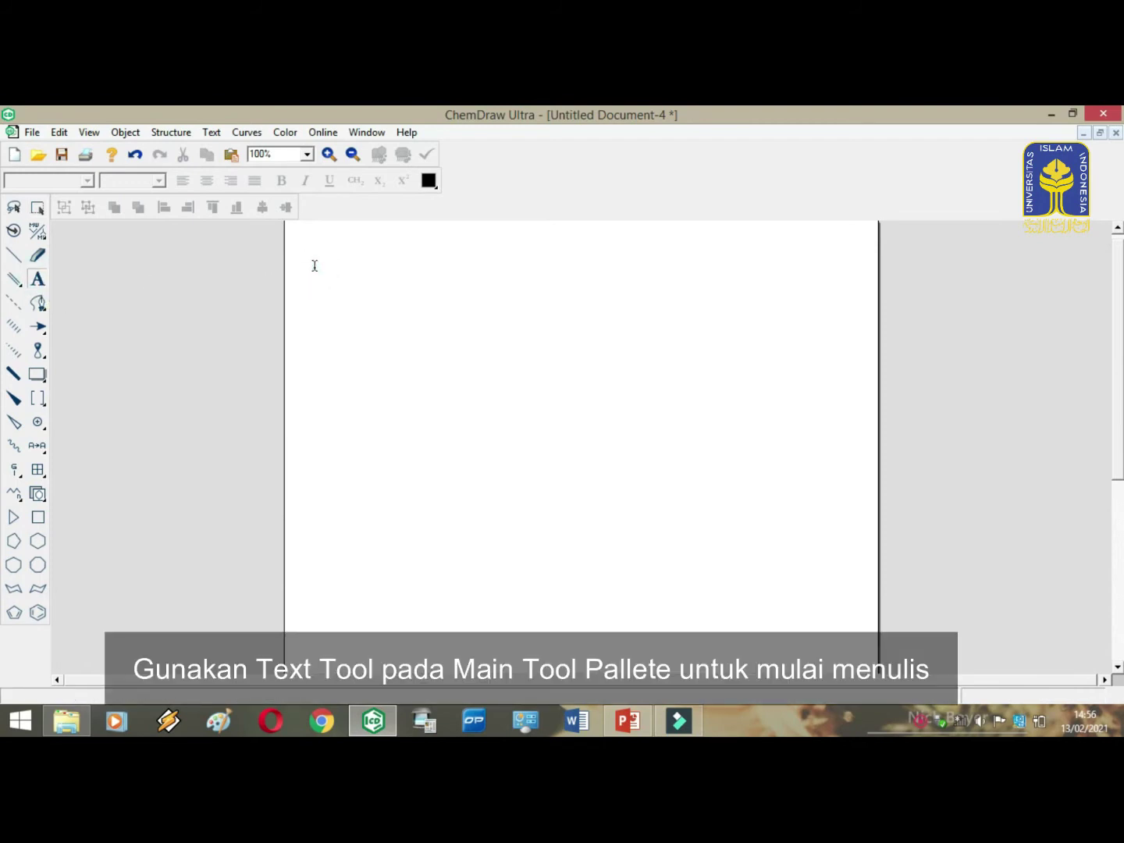
type("LATIHAN")
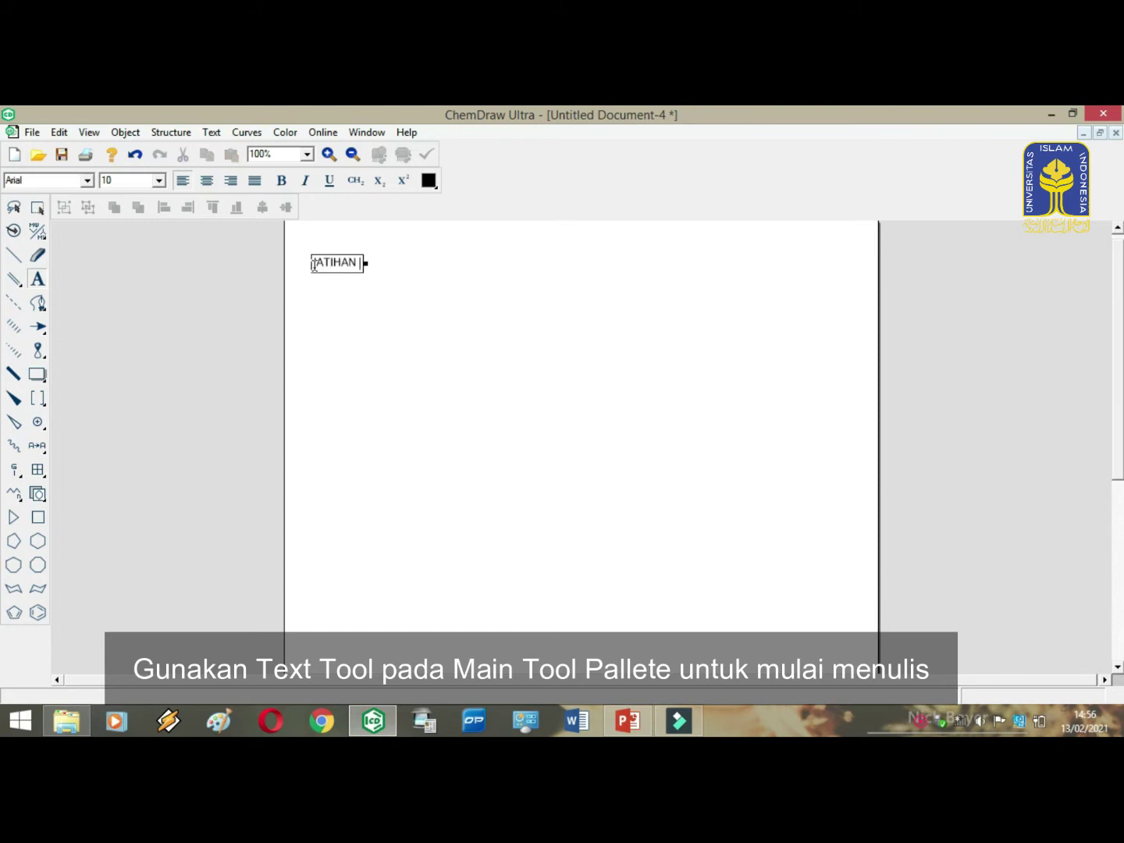
key("BackSpace")
key("BackSpace")
key("BackSpace")
key("BackSpace")
key("BackSpace")
key("BackSpace")
key("BackSpace")
key("BackSpace")
type("Latihan Menggambar ")
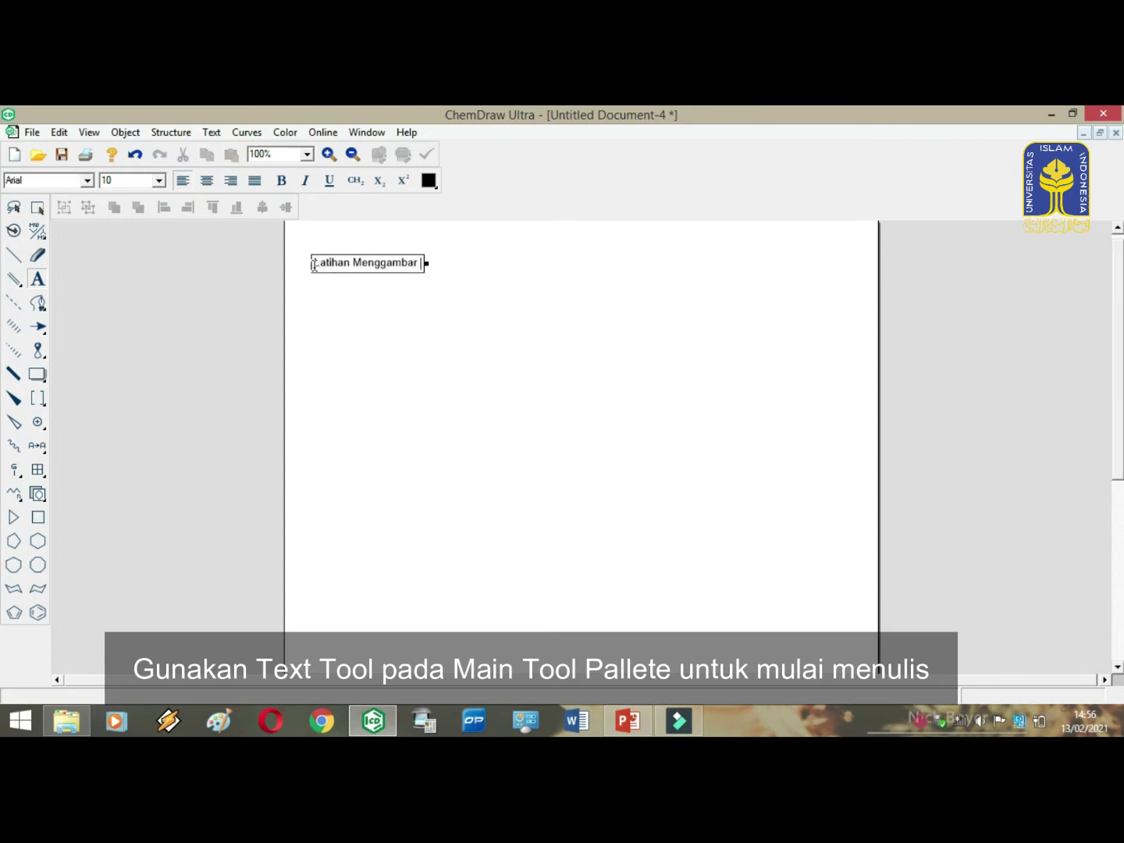
type("Struktur Kimia dena")
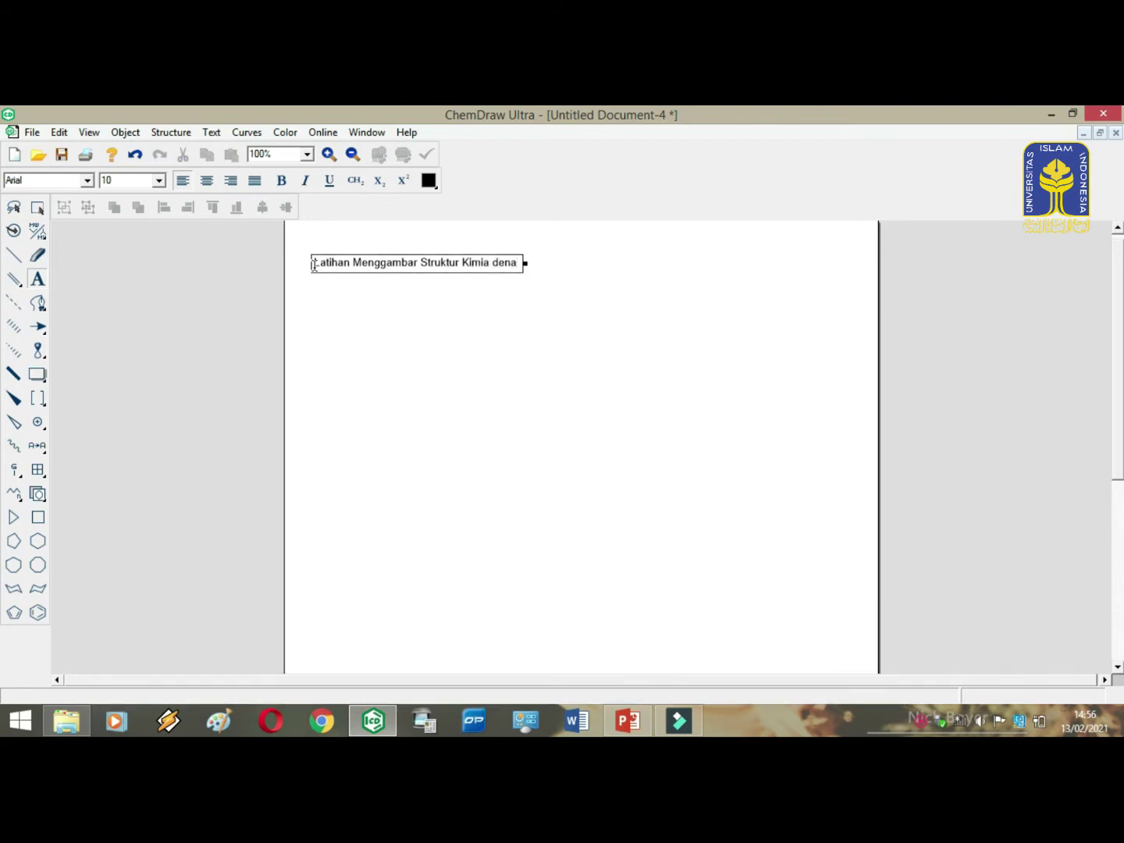
key("BackSpace")
type("gan Chemdraw")
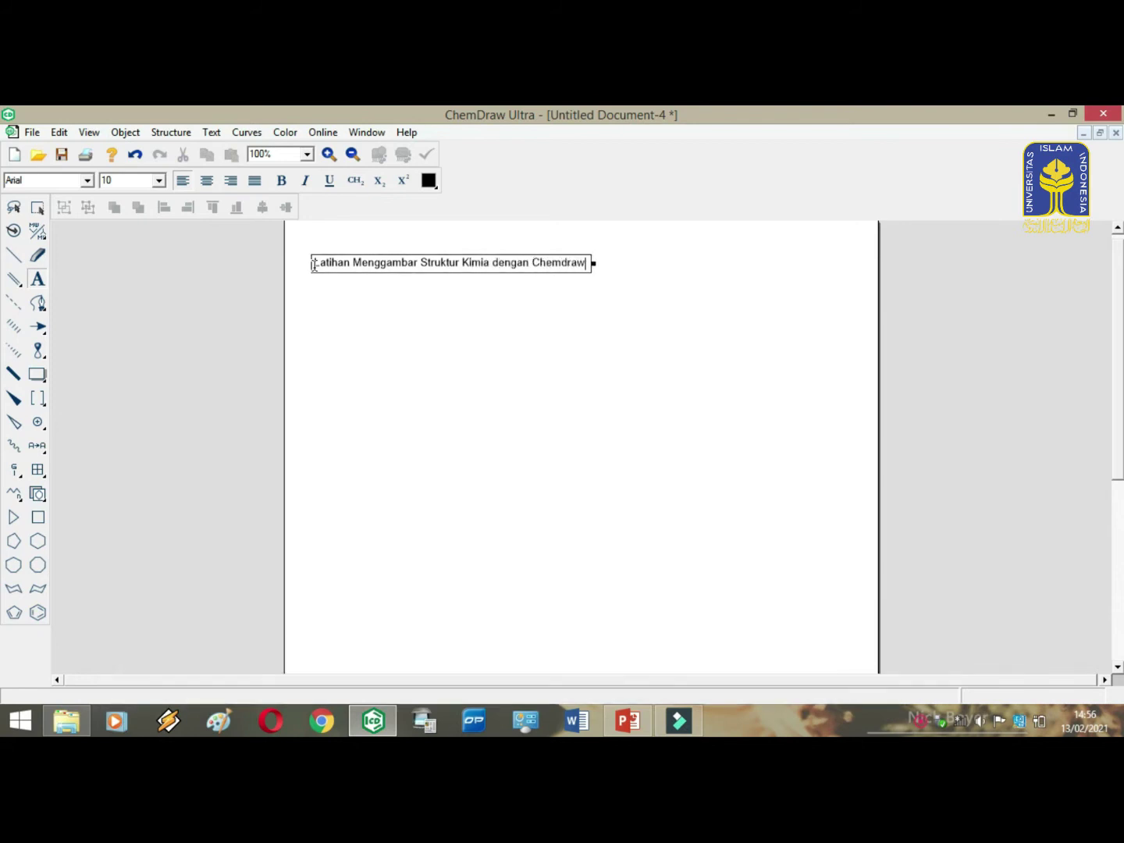
Step: Format the whole title caption as bold Book Antiqua, size 16
key("ctrl+a")
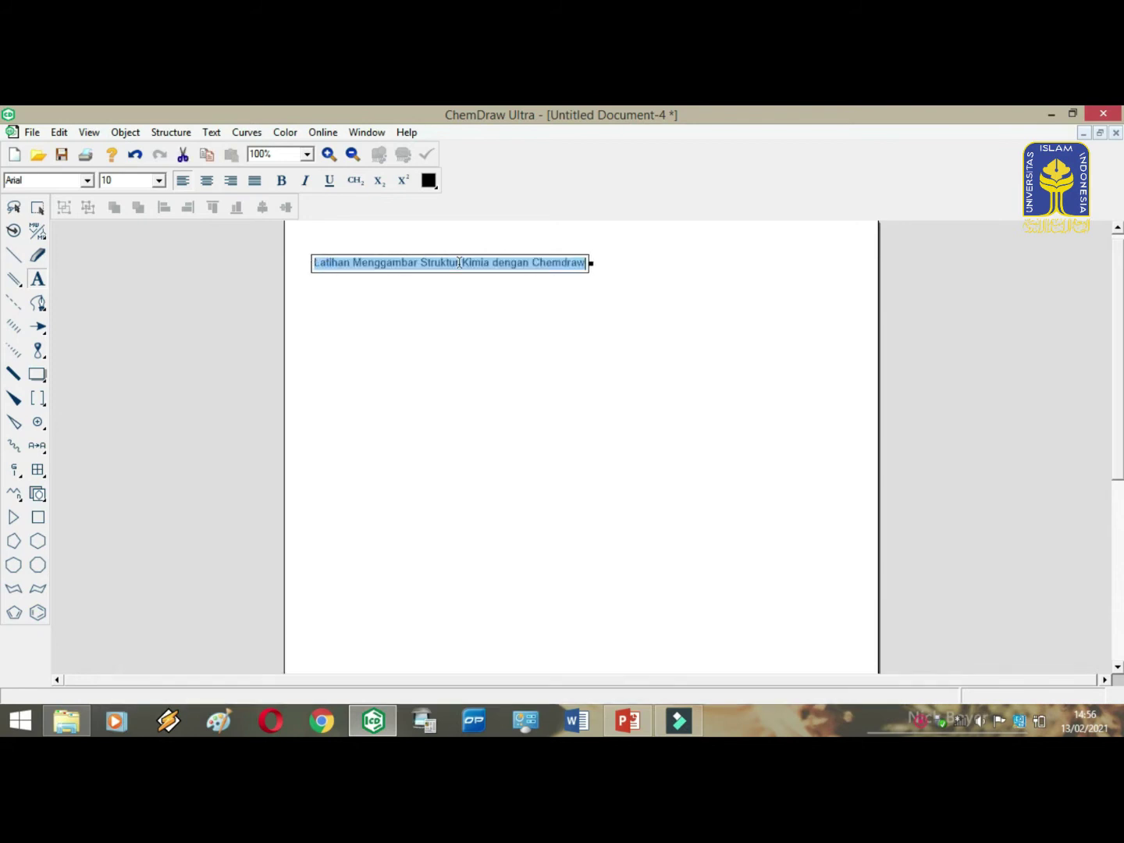
left_click(281, 180)
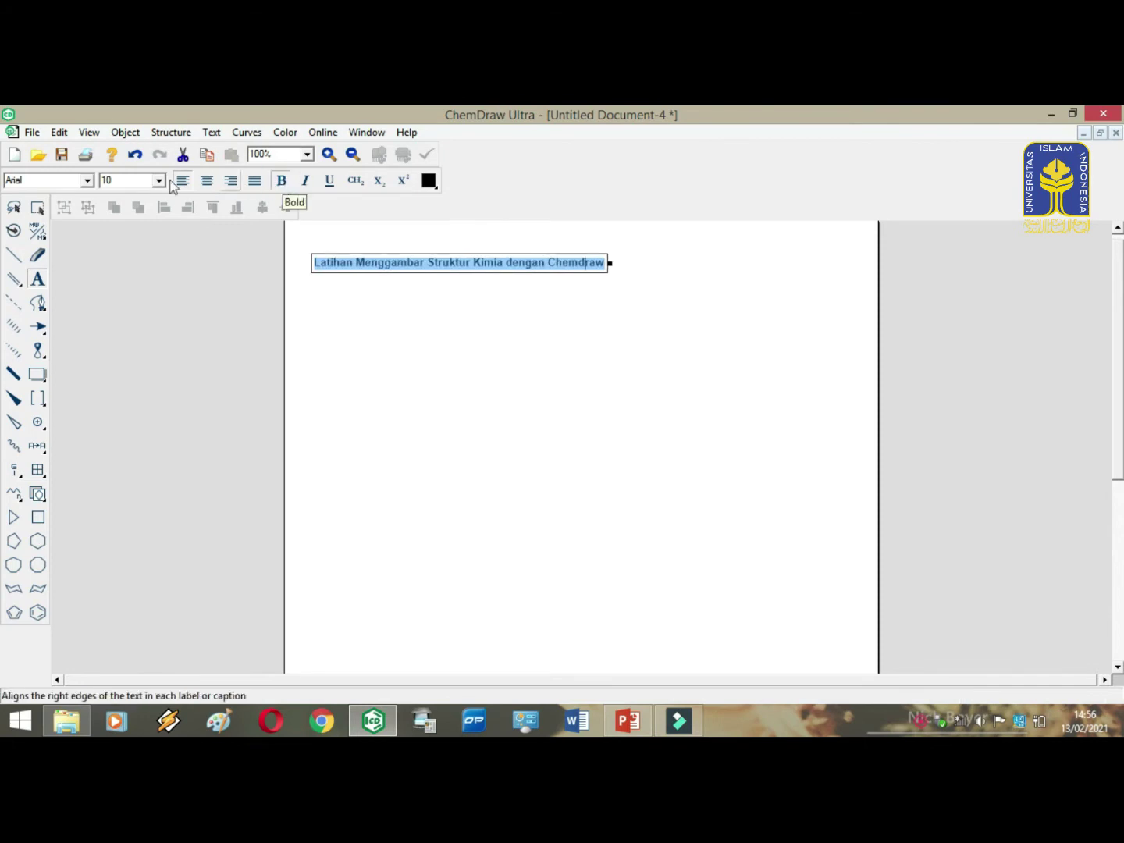
left_click(88, 180)
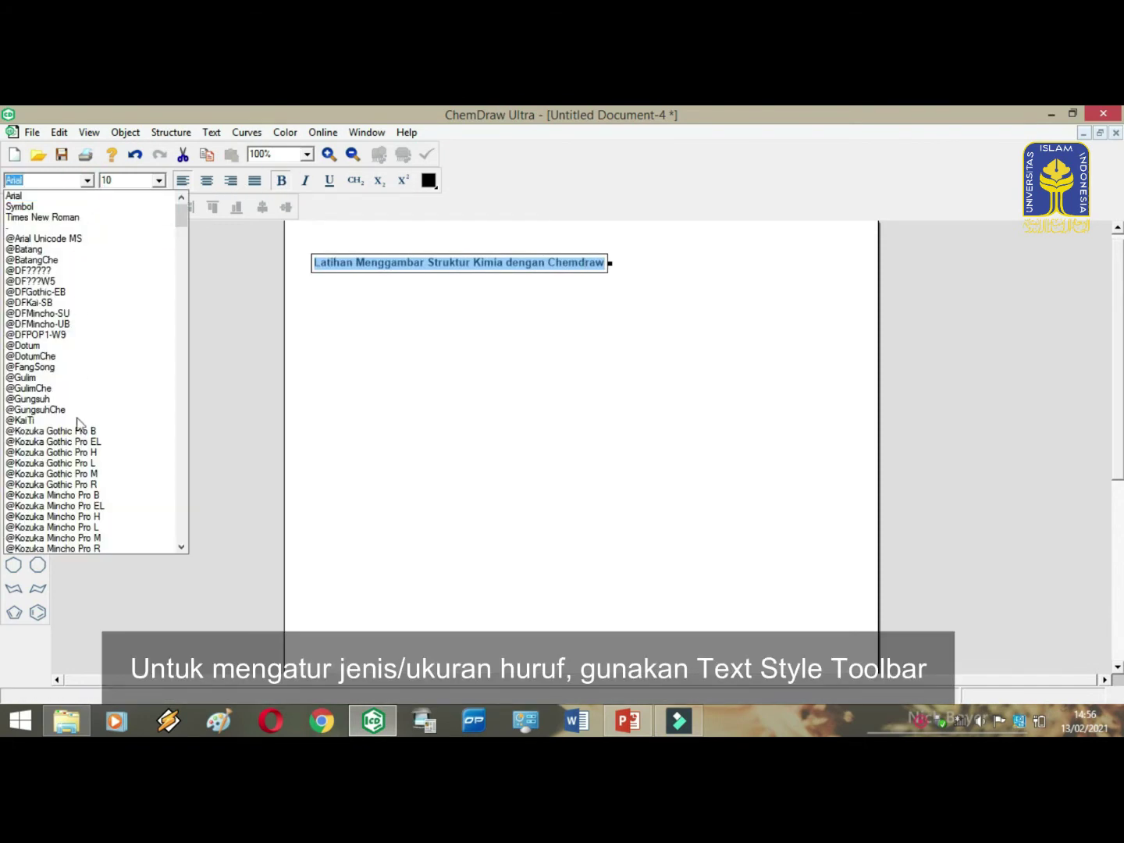
left_click(181, 480)
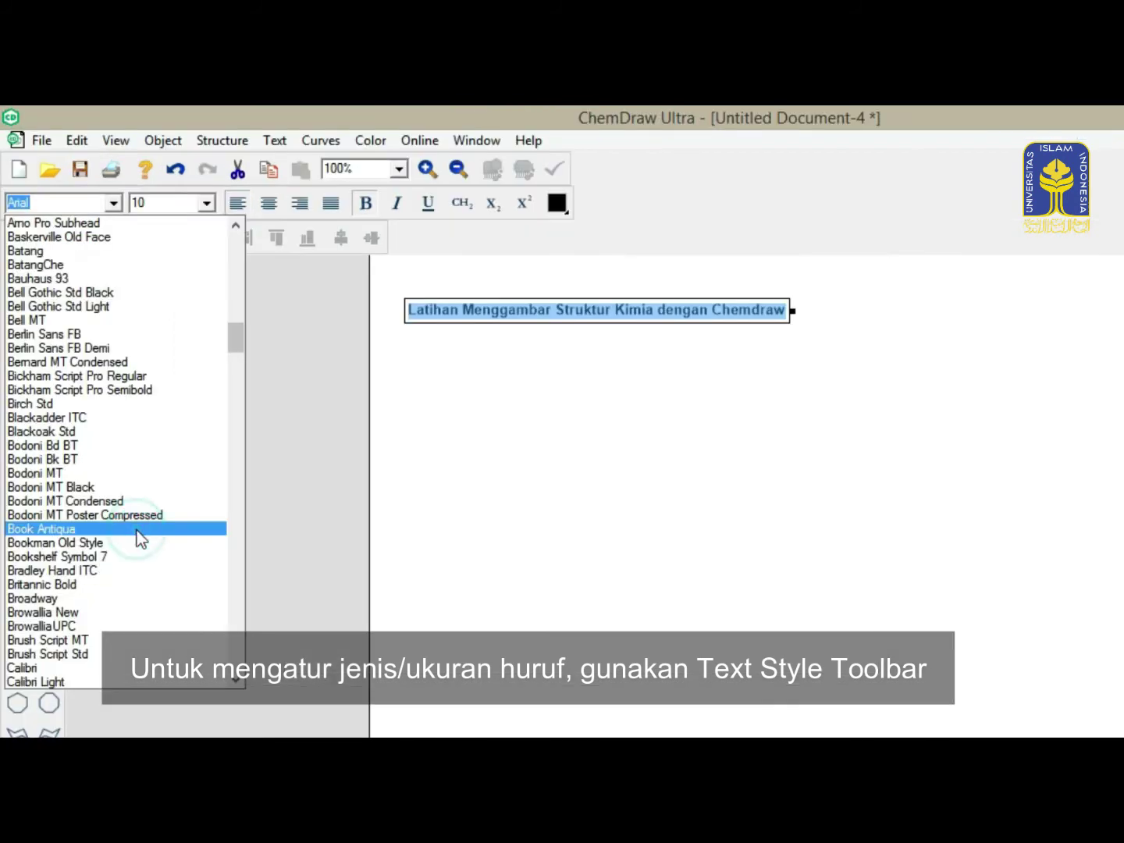
left_click(106, 432)
left_click(205, 204)
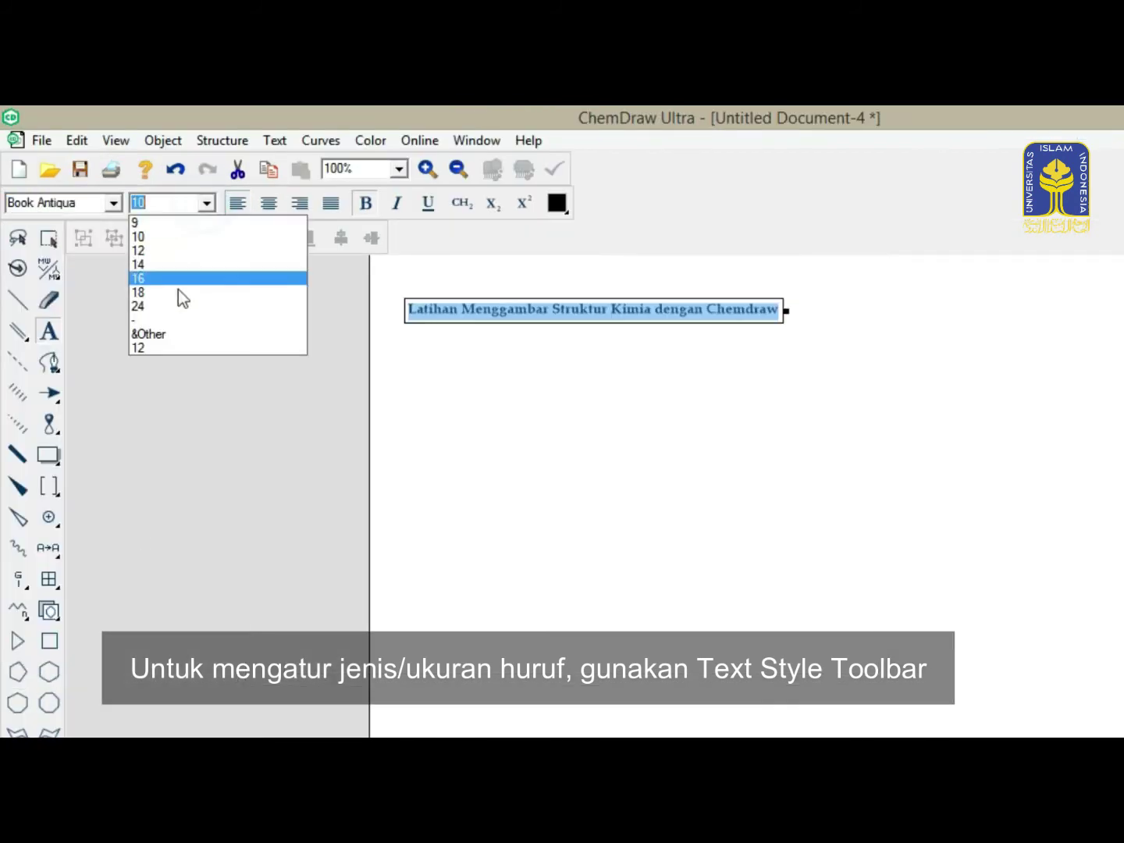
left_click(181, 283)
Step: Add a CH4 caption below the title and apply the formula style to it
left_click(454, 369)
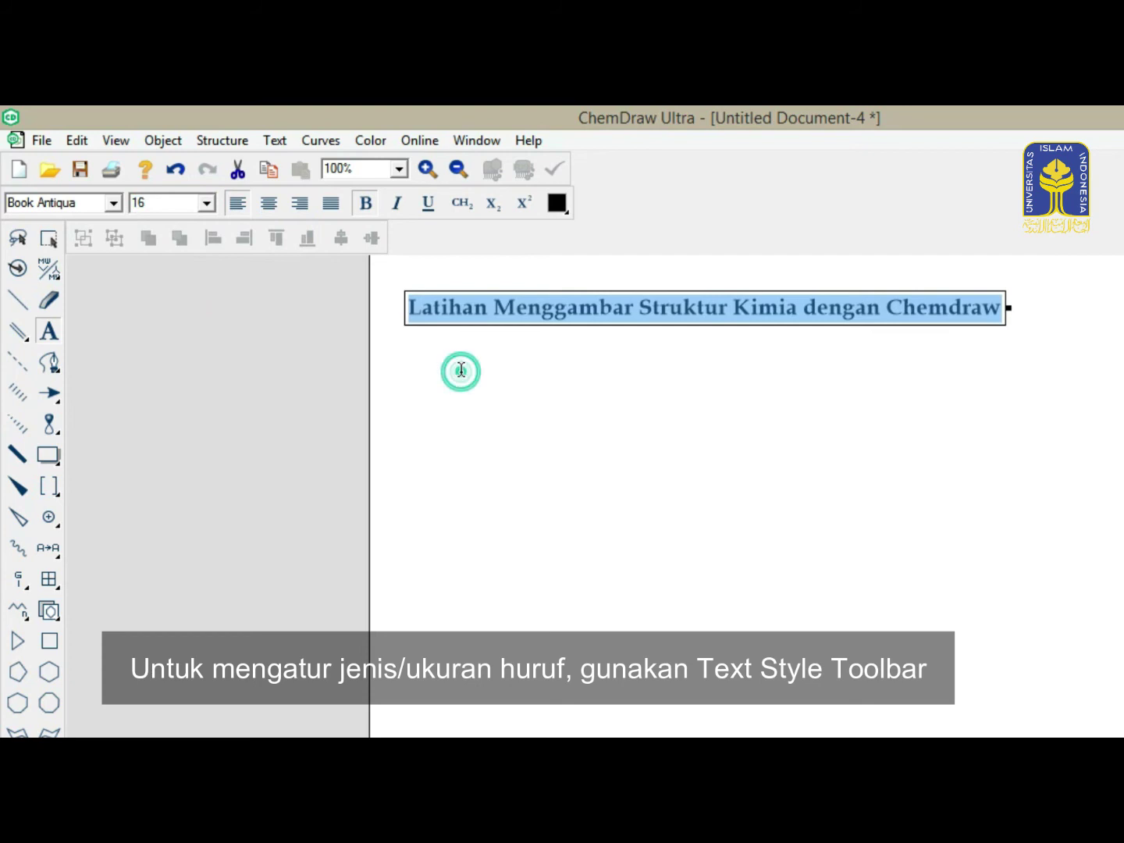
type("CH4")
key("ctrl+a")
left_click(462, 203)
Step: Add an H2O caption beside CH4 and apply the formula style to it
left_click(536, 362)
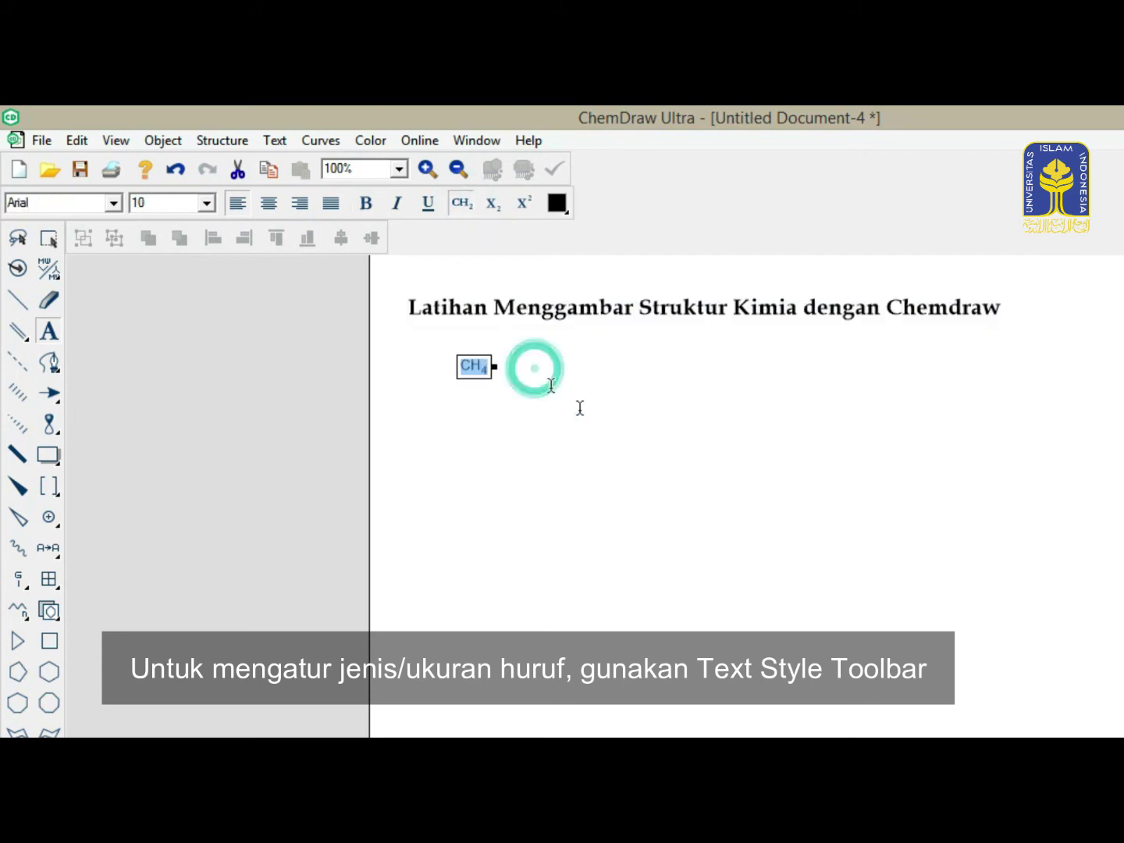
type("H2")
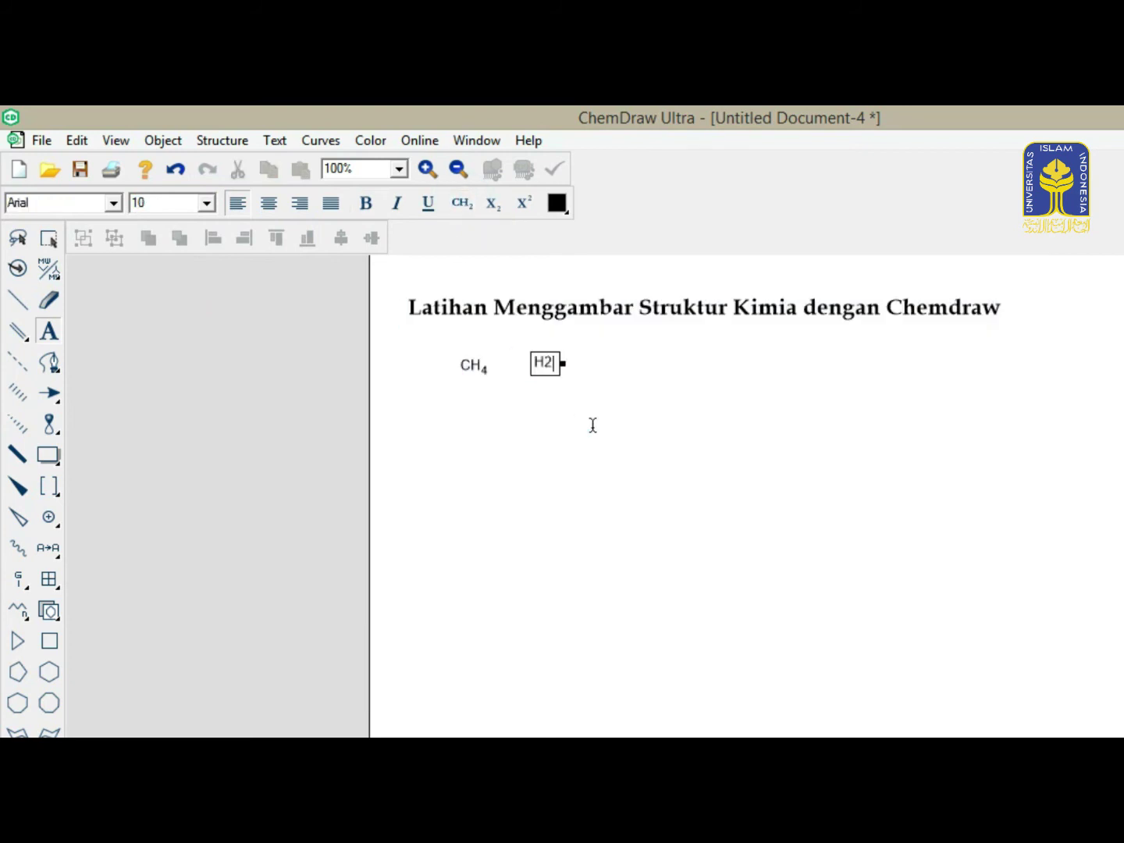
type("O")
left_click_drag(572, 367, 520, 365)
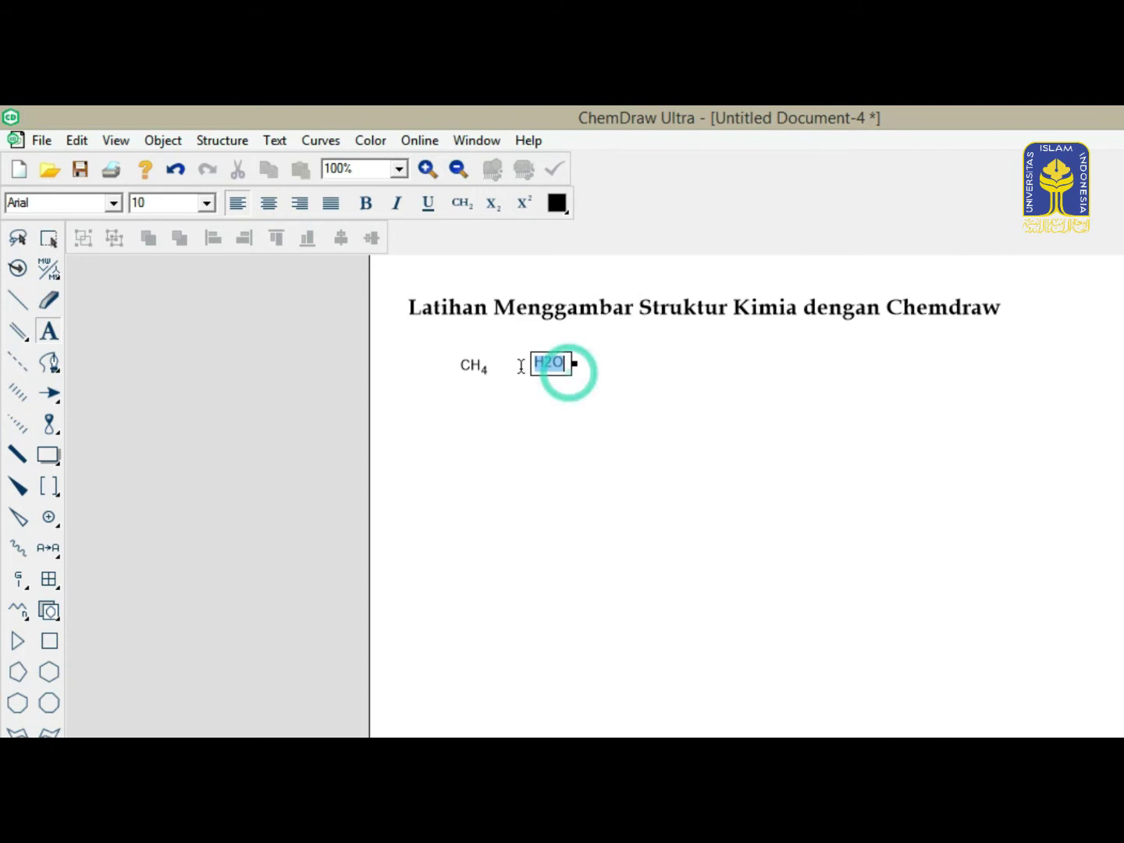
left_click(463, 204)
Step: Add a CH3OH caption to the right of H2O and apply the formula style to it
left_click(629, 368)
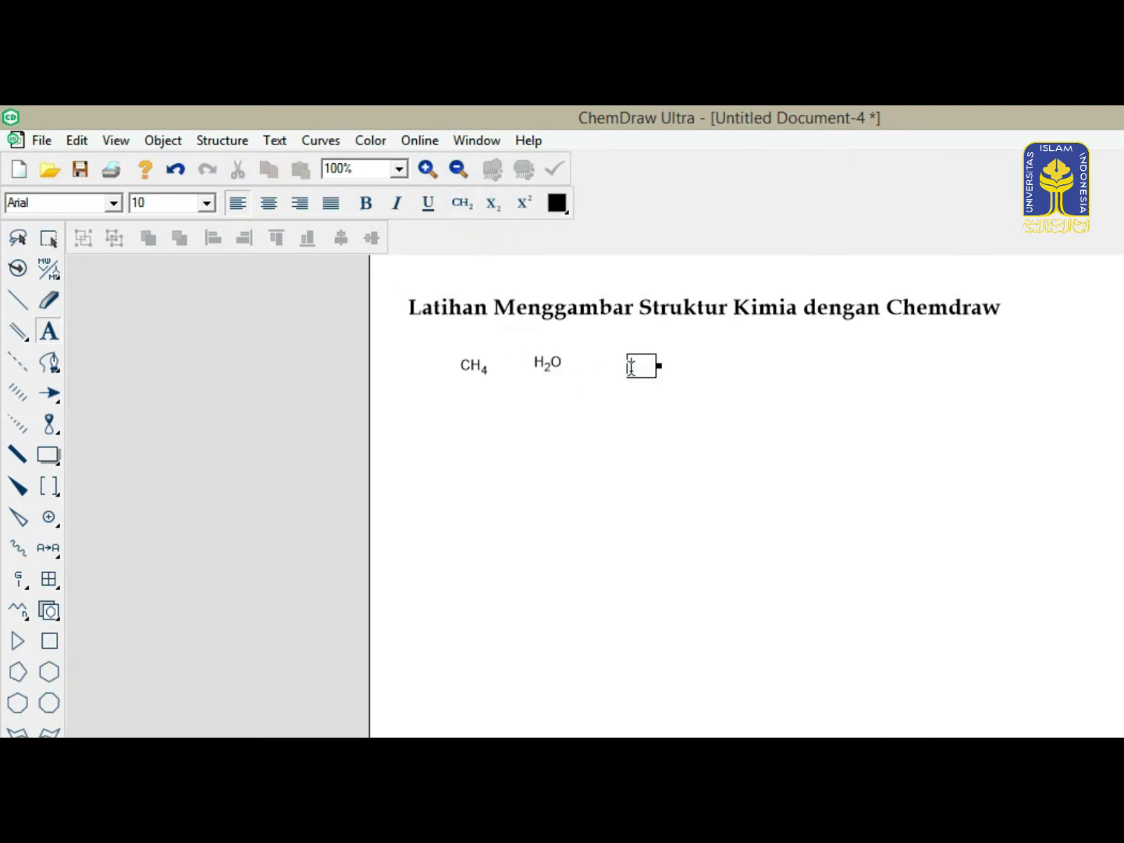
type("CH3OH")
left_click_drag(689, 363, 354, 334)
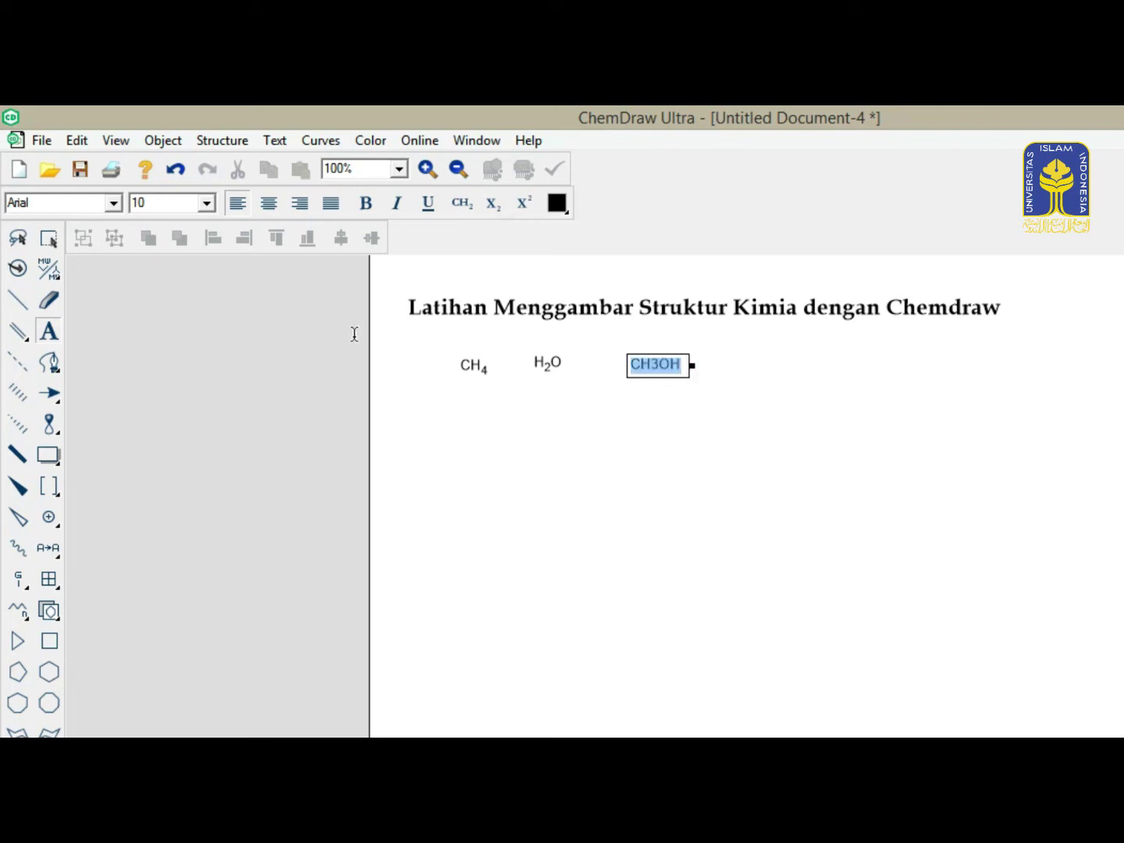
left_click(461, 204)
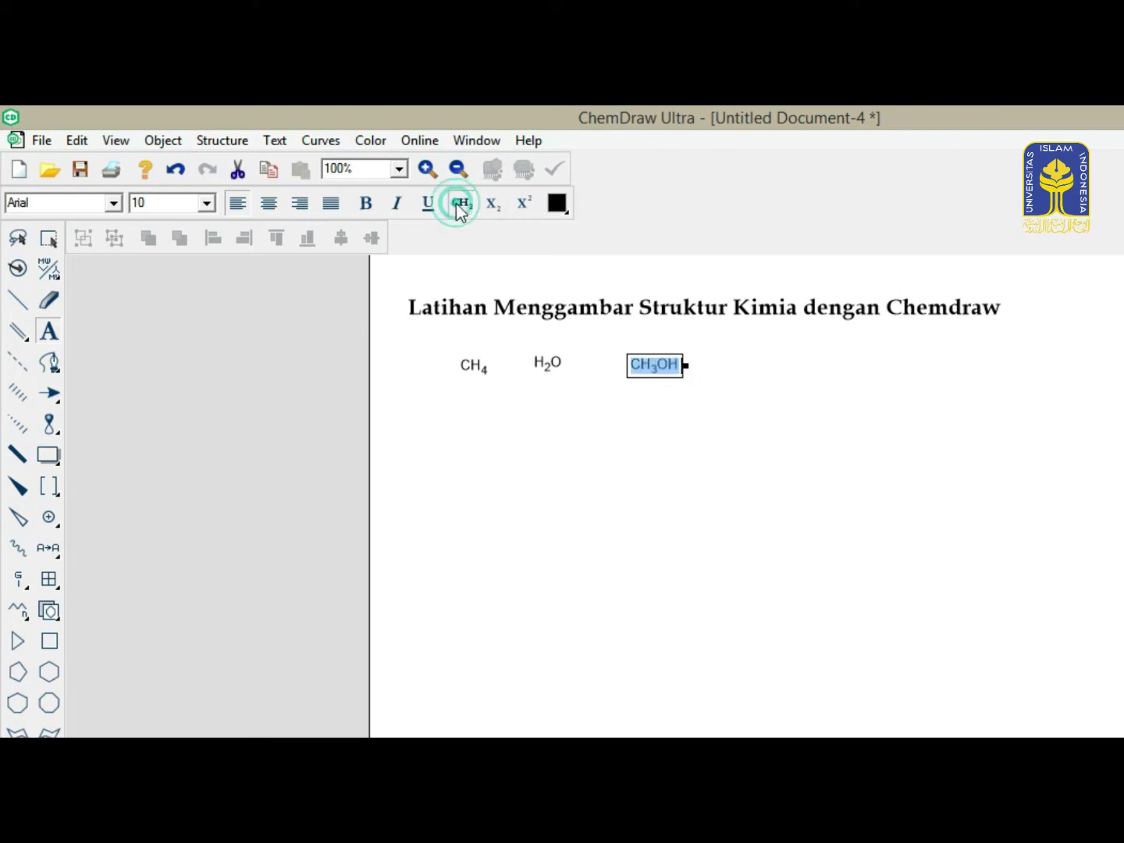
left_click(904, 417)
Step: Set the document's caption font to Times New Roman, size 12, and apply the change to existing objects as well
left_click(41, 139)
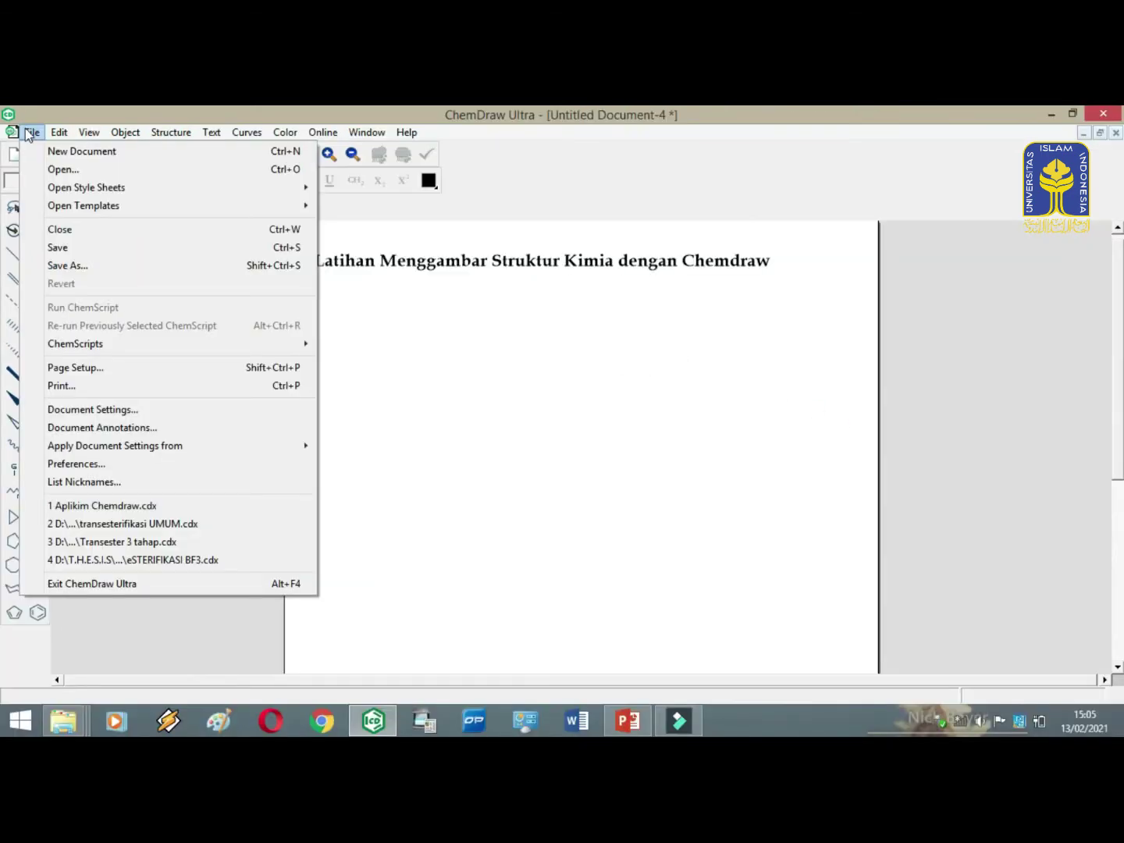
left_click(173, 411)
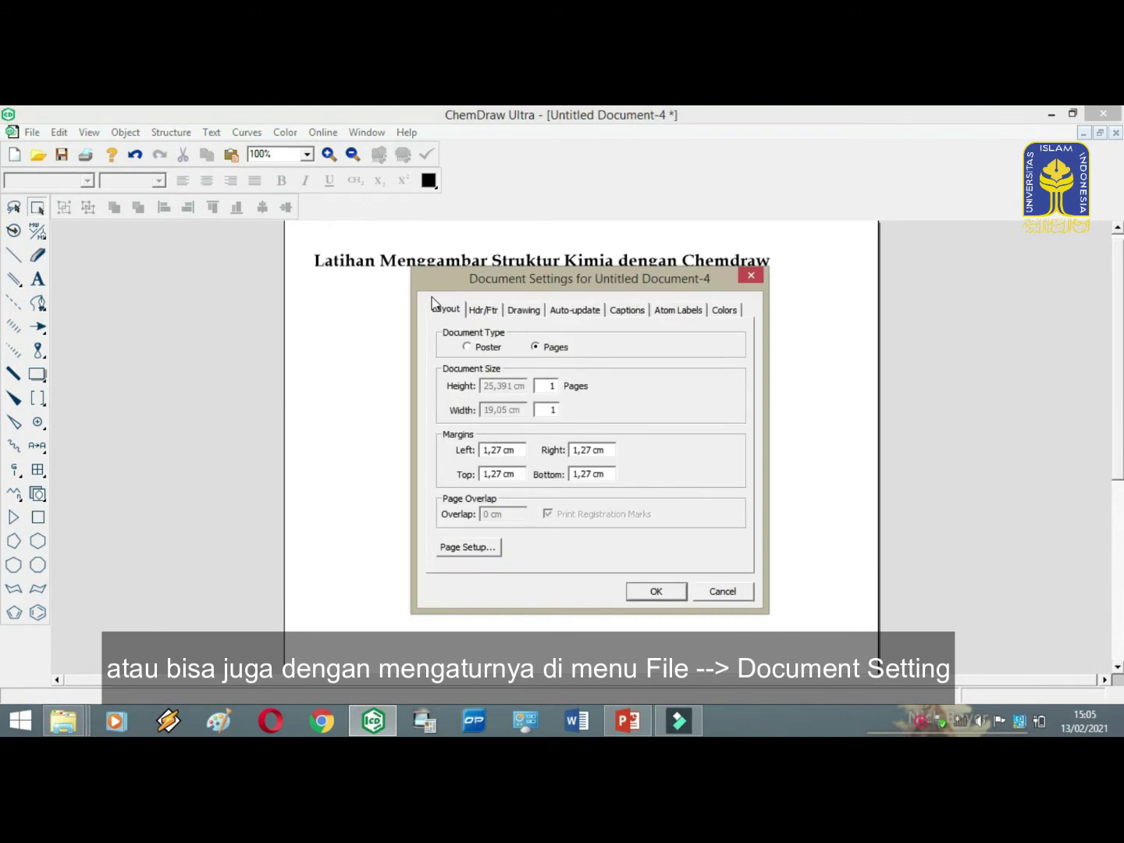
left_click(483, 310)
left_click(523, 310)
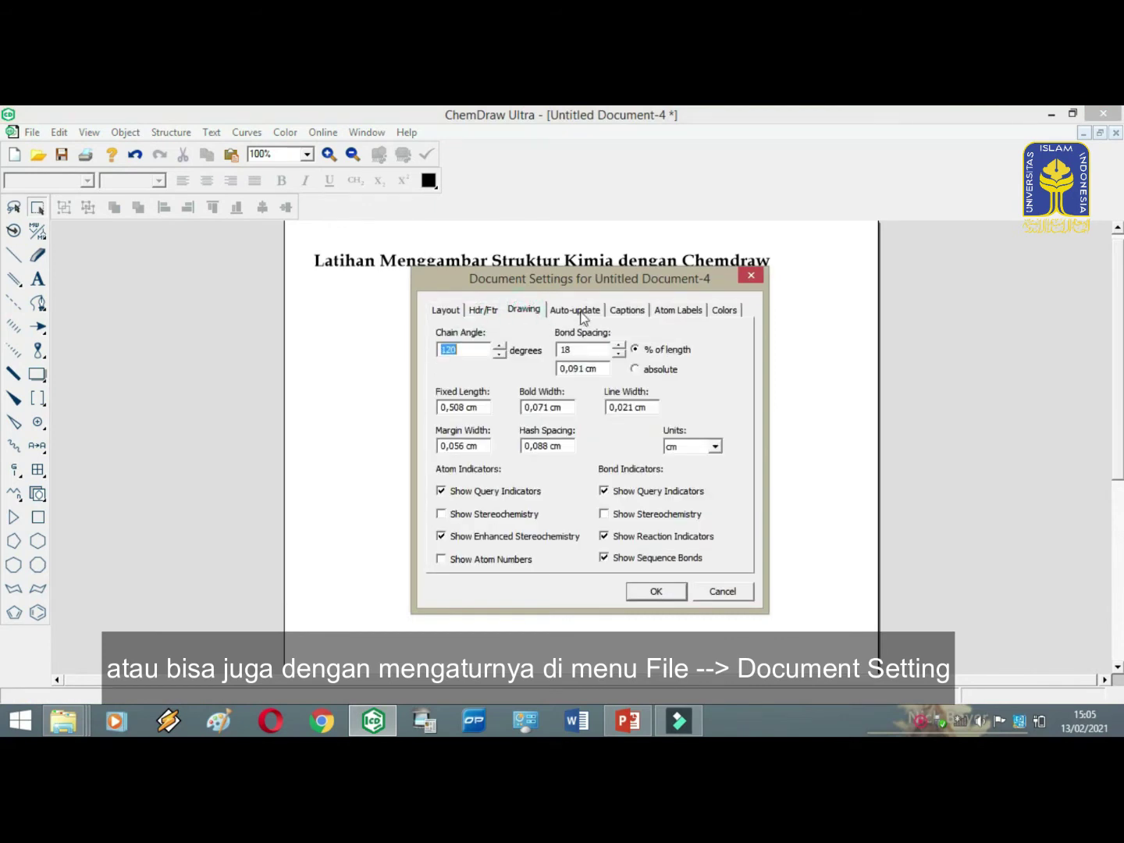
left_click(581, 313)
left_click(628, 311)
left_click_drag(546, 422, 531, 416)
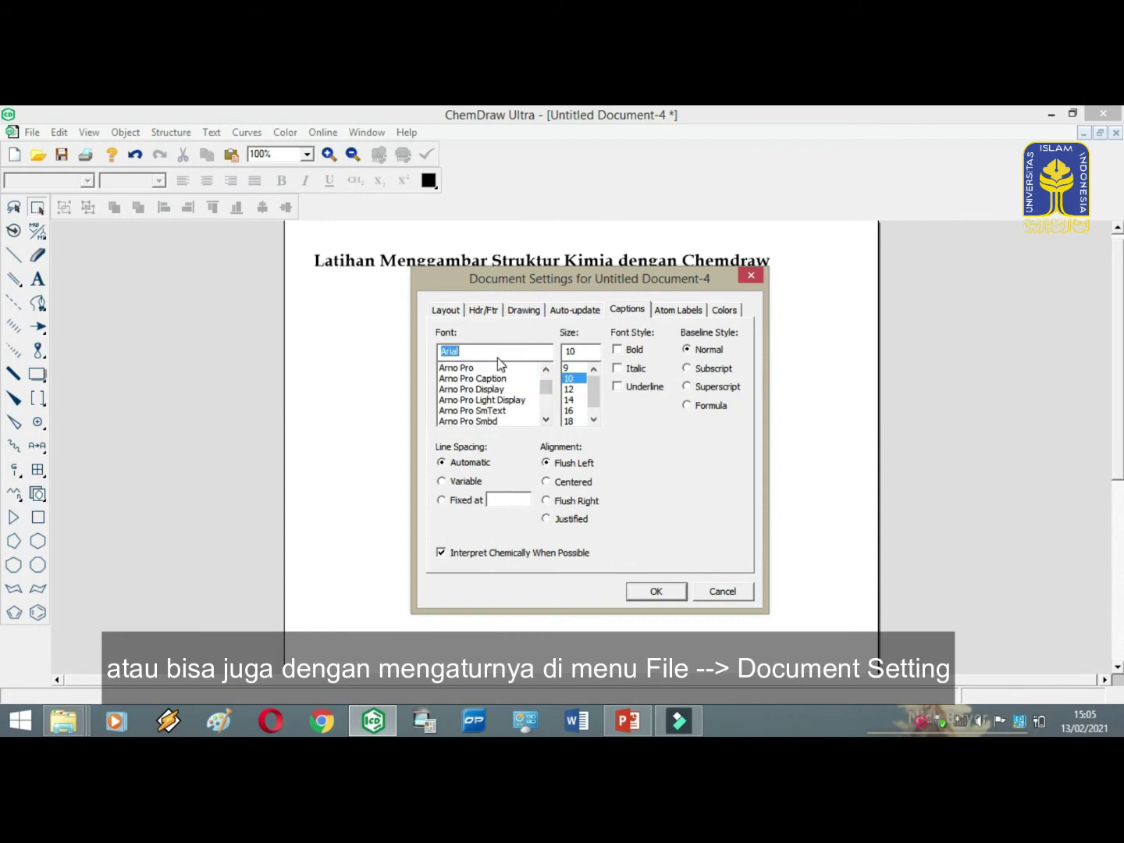
type("Ti")
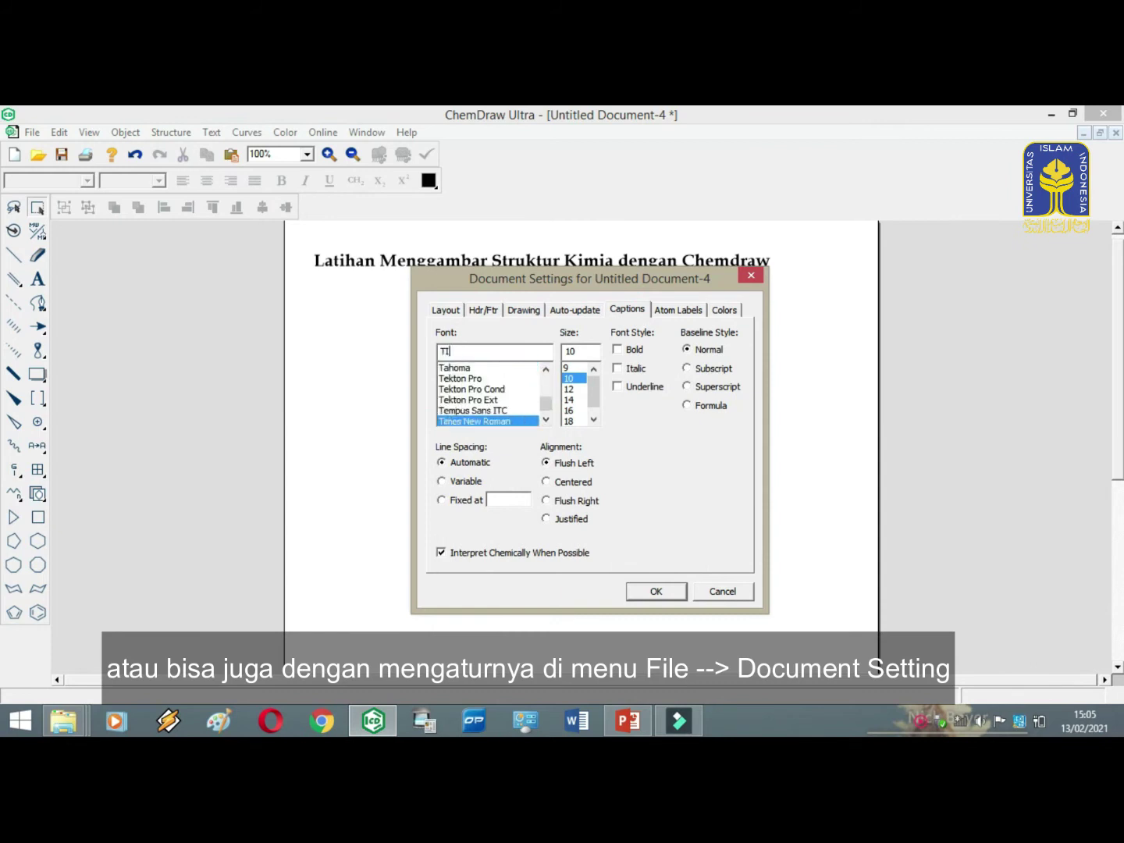
left_click(502, 423)
left_click(573, 390)
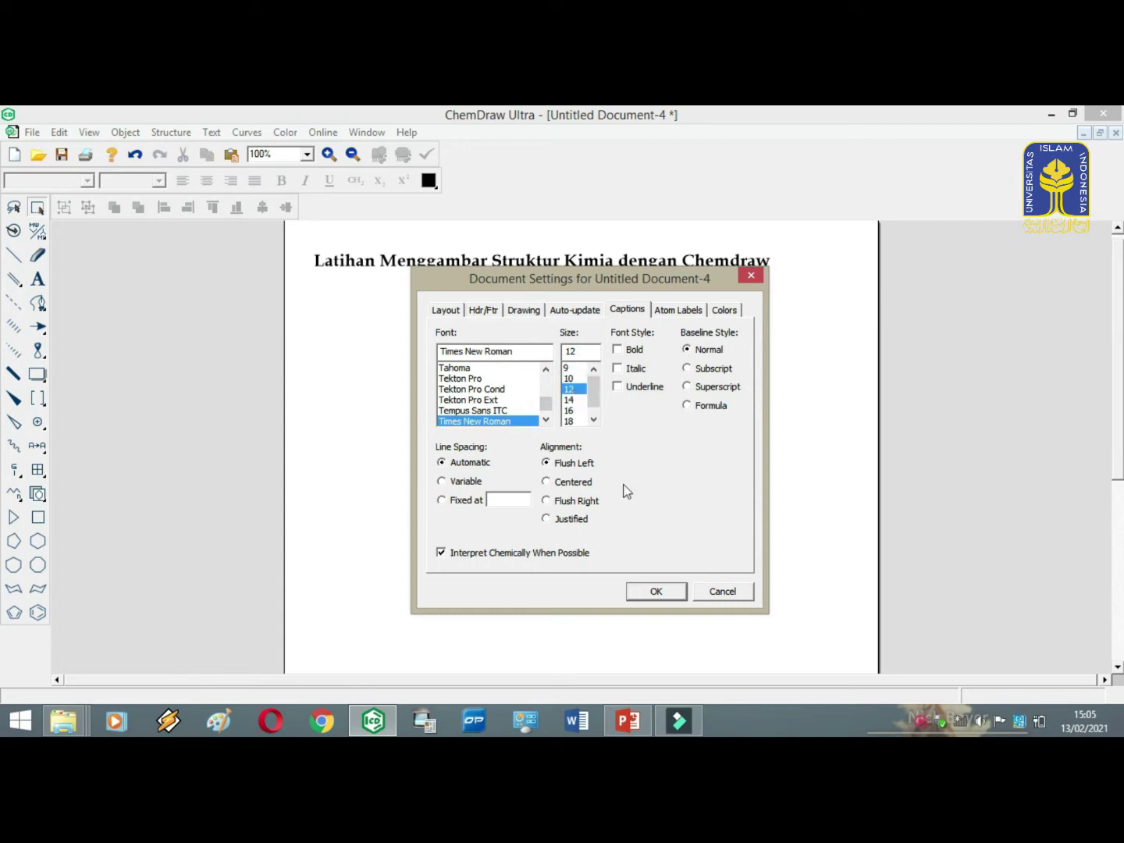
left_click(655, 591)
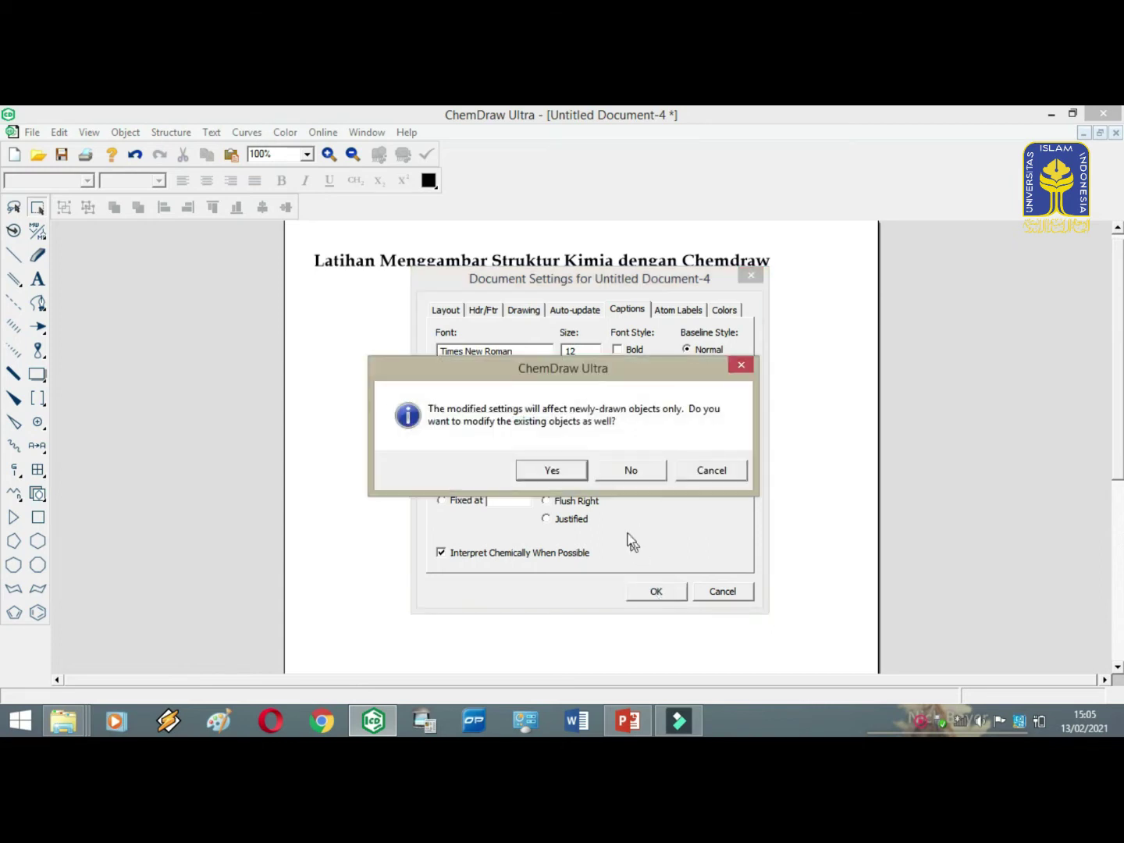
left_click(555, 476)
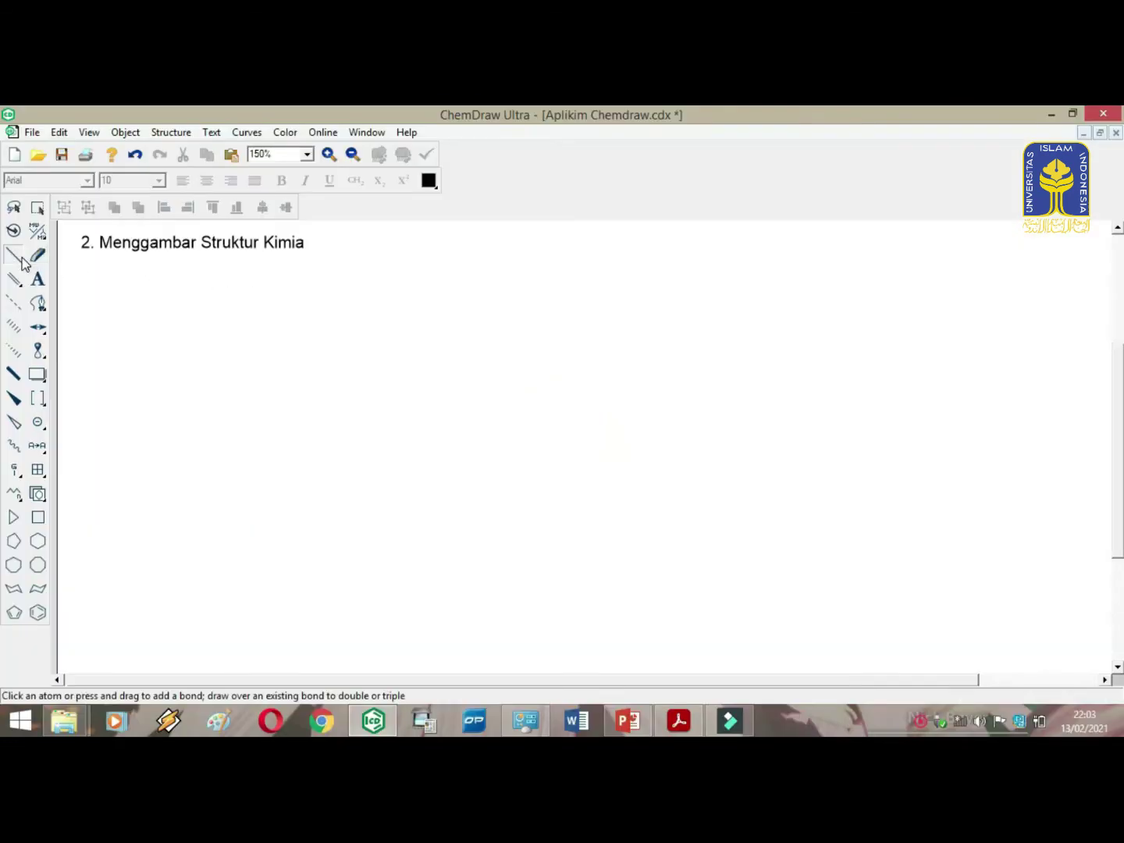
Step: Draw one solid bond below the heading "2. Menggambar Struktur Kimia" in Aplikim Chemdraw.cdx
left_click(16, 208)
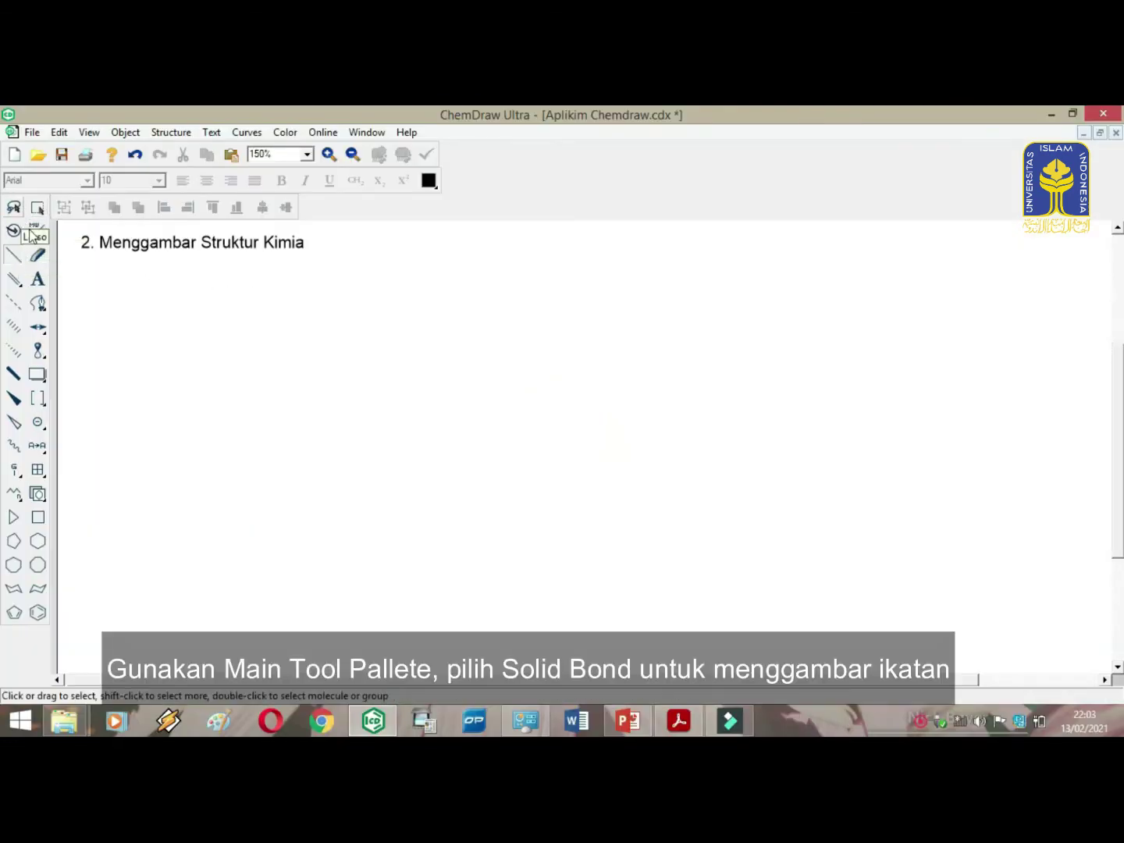
left_click(15, 257)
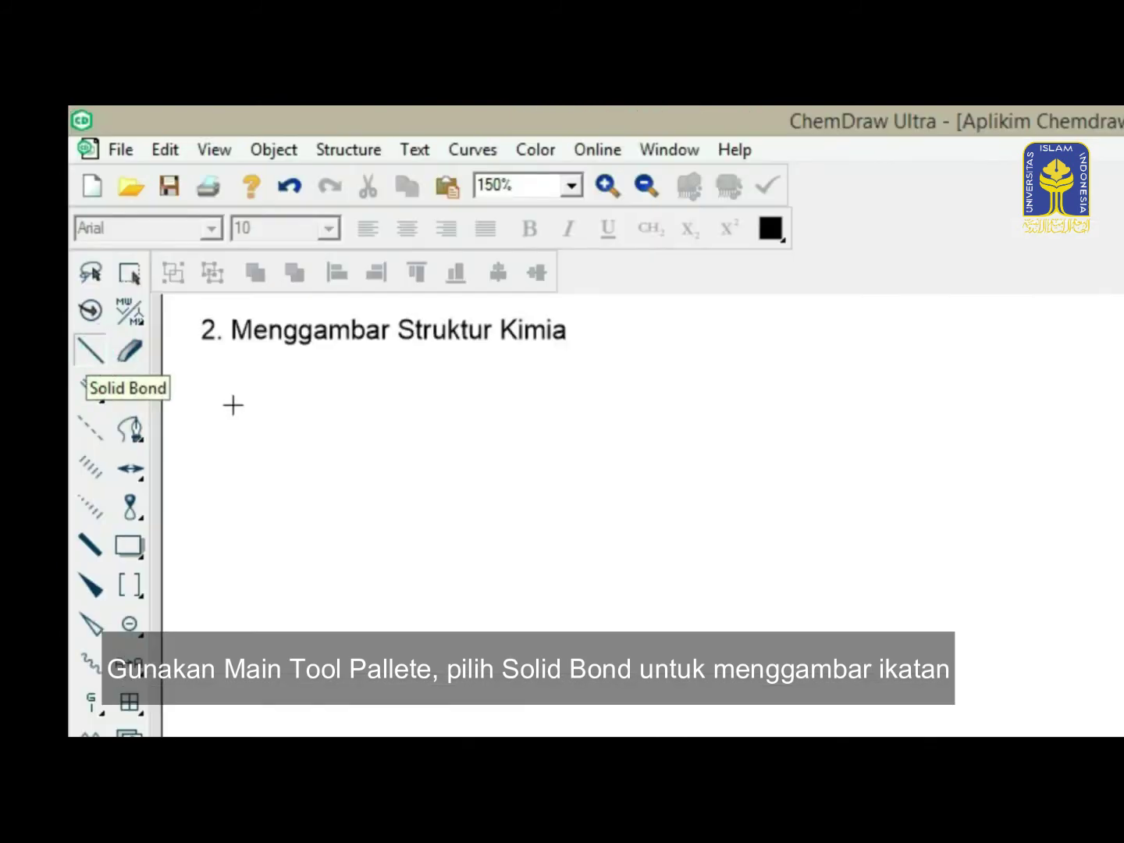
left_click(307, 436)
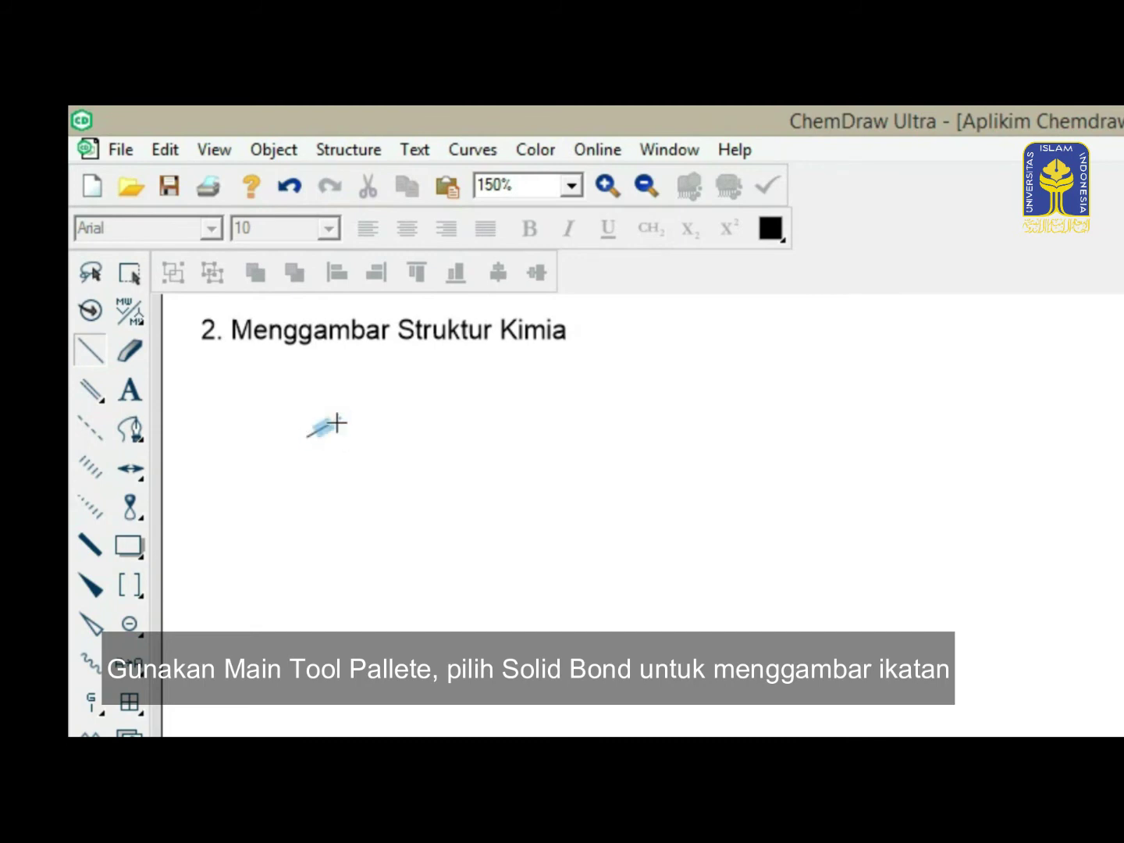
Step: Extend the solid bond into a three-bond zigzag, make its last bond double, and add a branch upward from the second atom
left_click(341, 419)
left_click(375, 435)
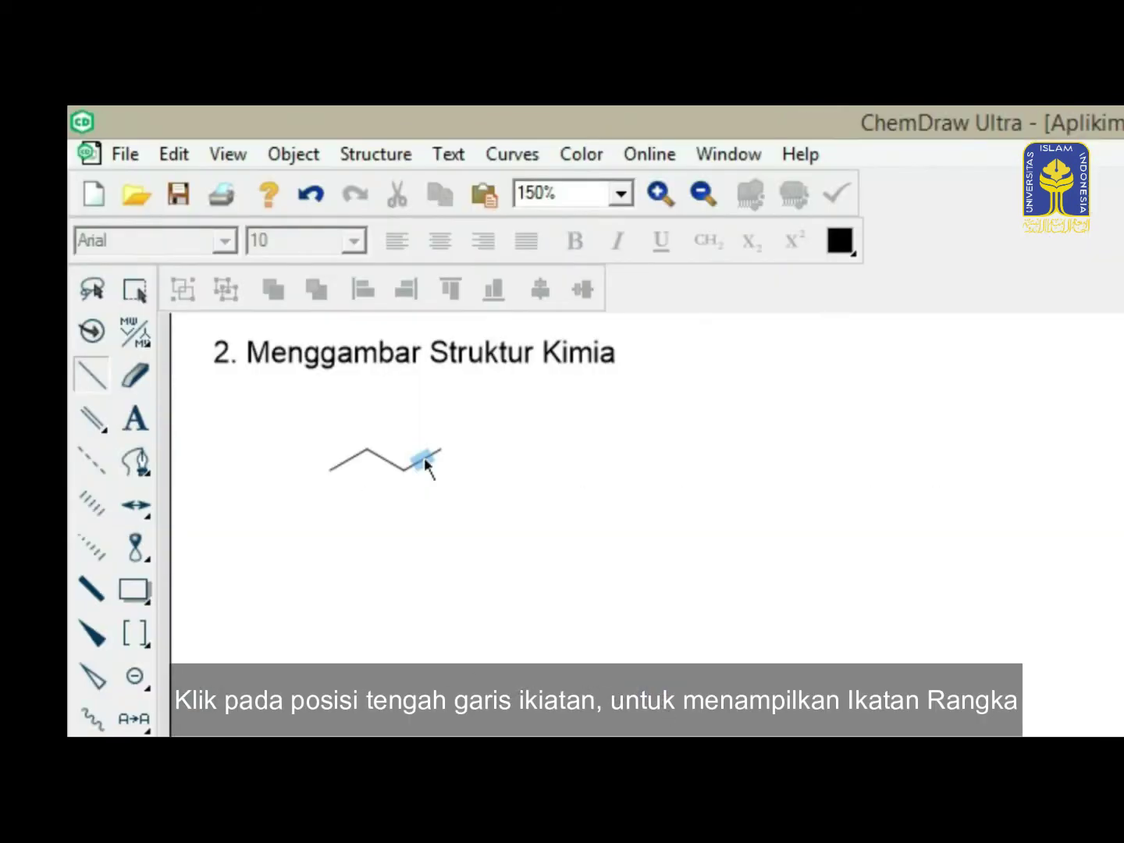
left_click(423, 460)
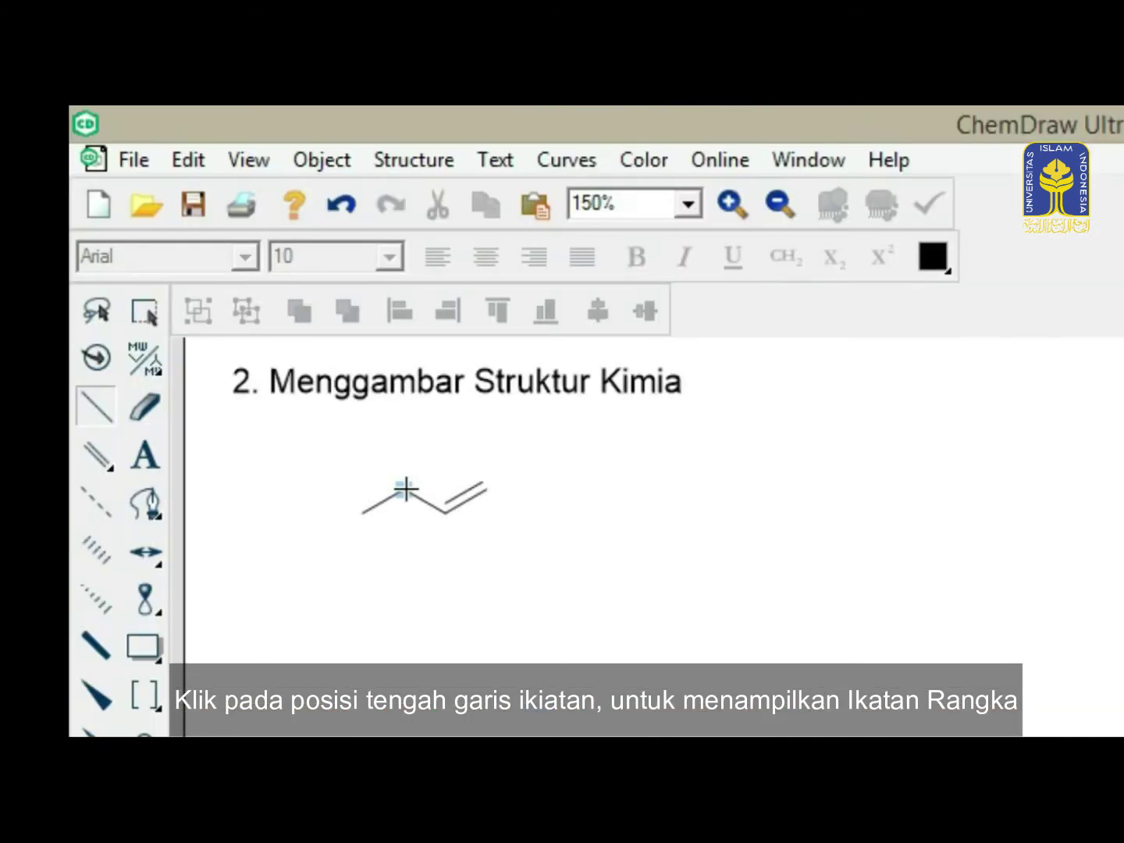
left_click(404, 490)
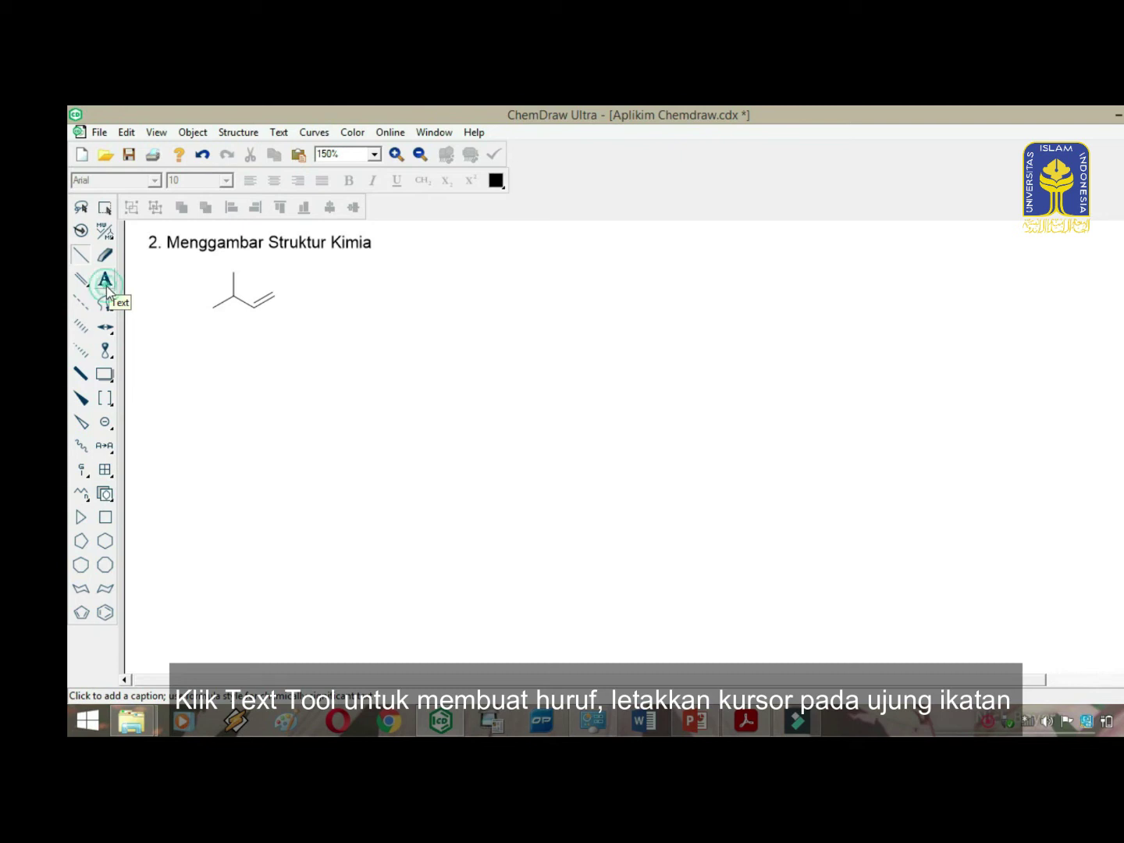
Step: Label the end atom of the double bond in the branched structure as O
left_click(105, 281)
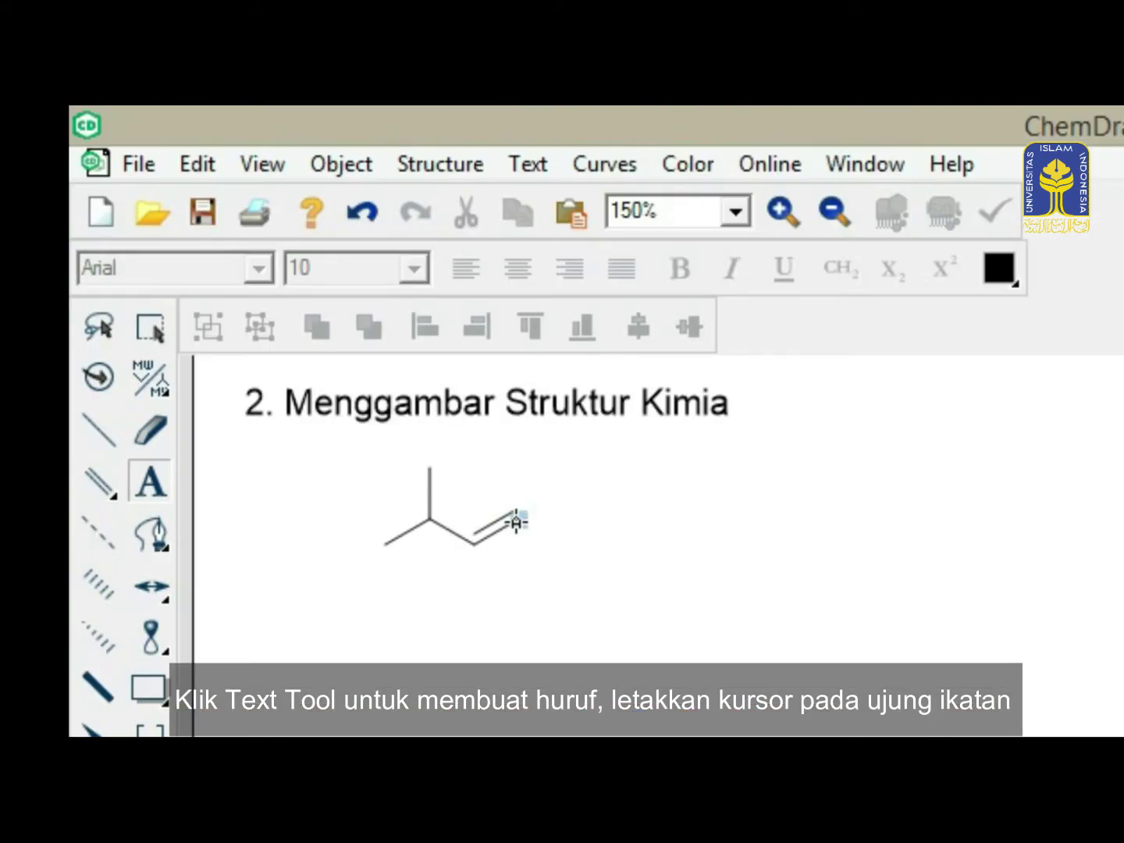
left_click(516, 522)
type("O")
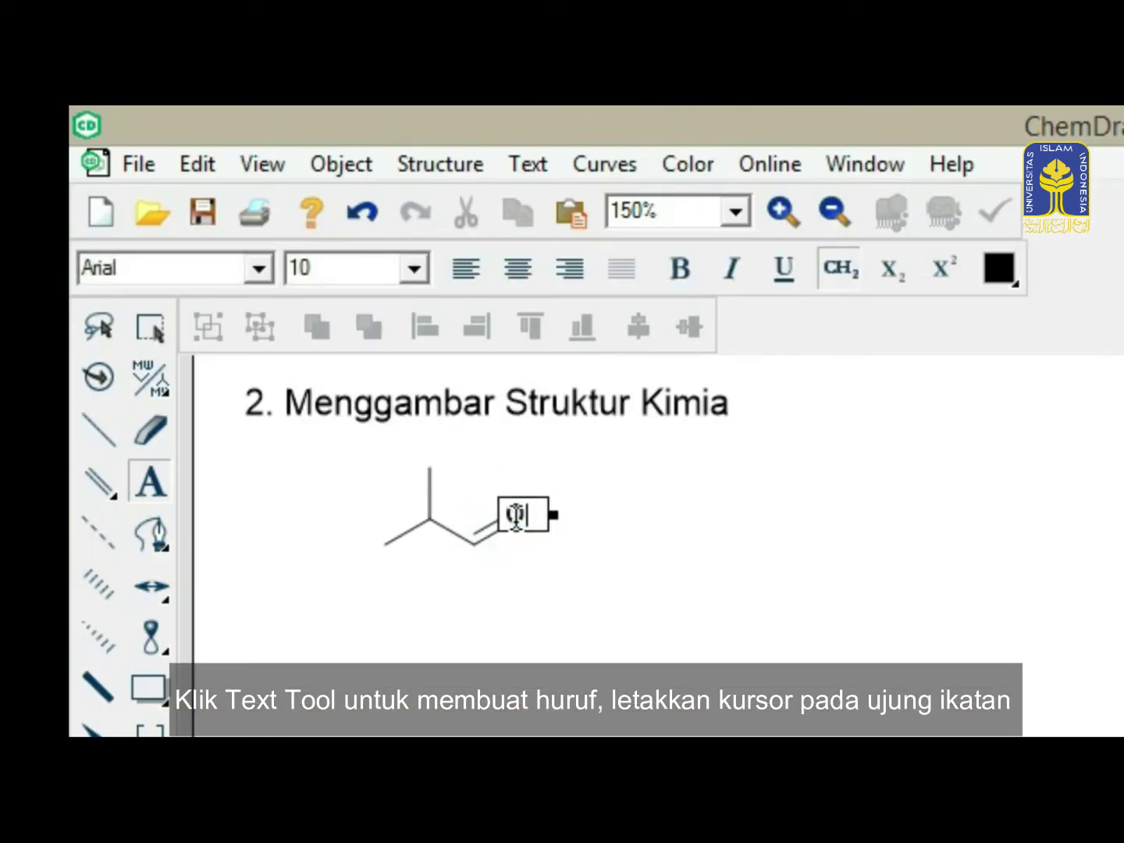
key("BackSpace")
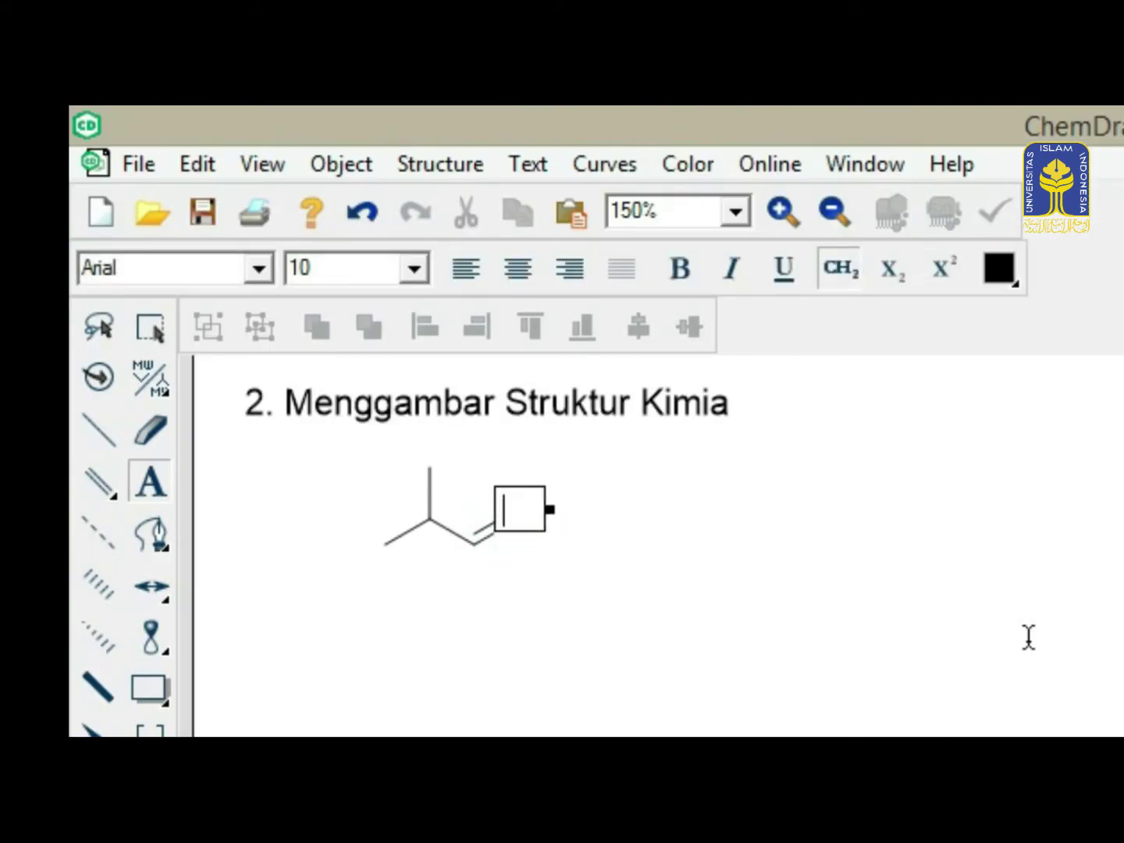
type("O")
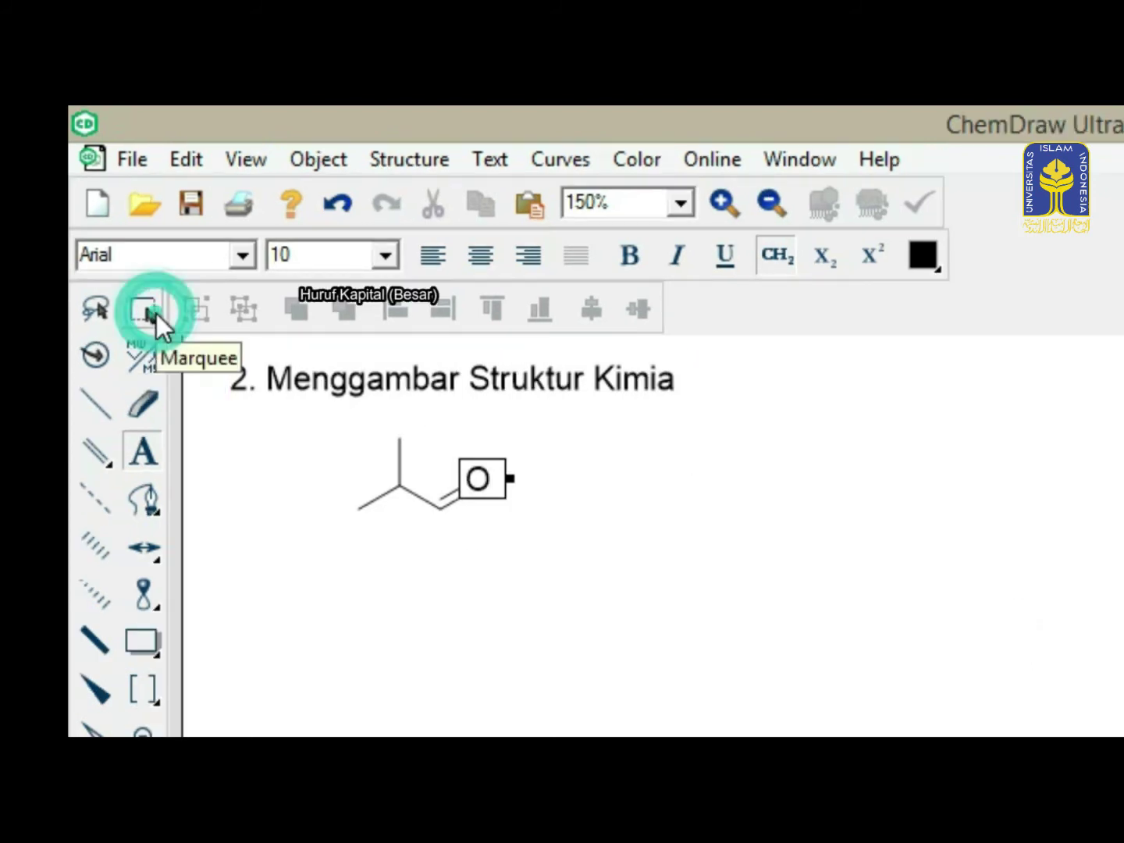
left_click(150, 327)
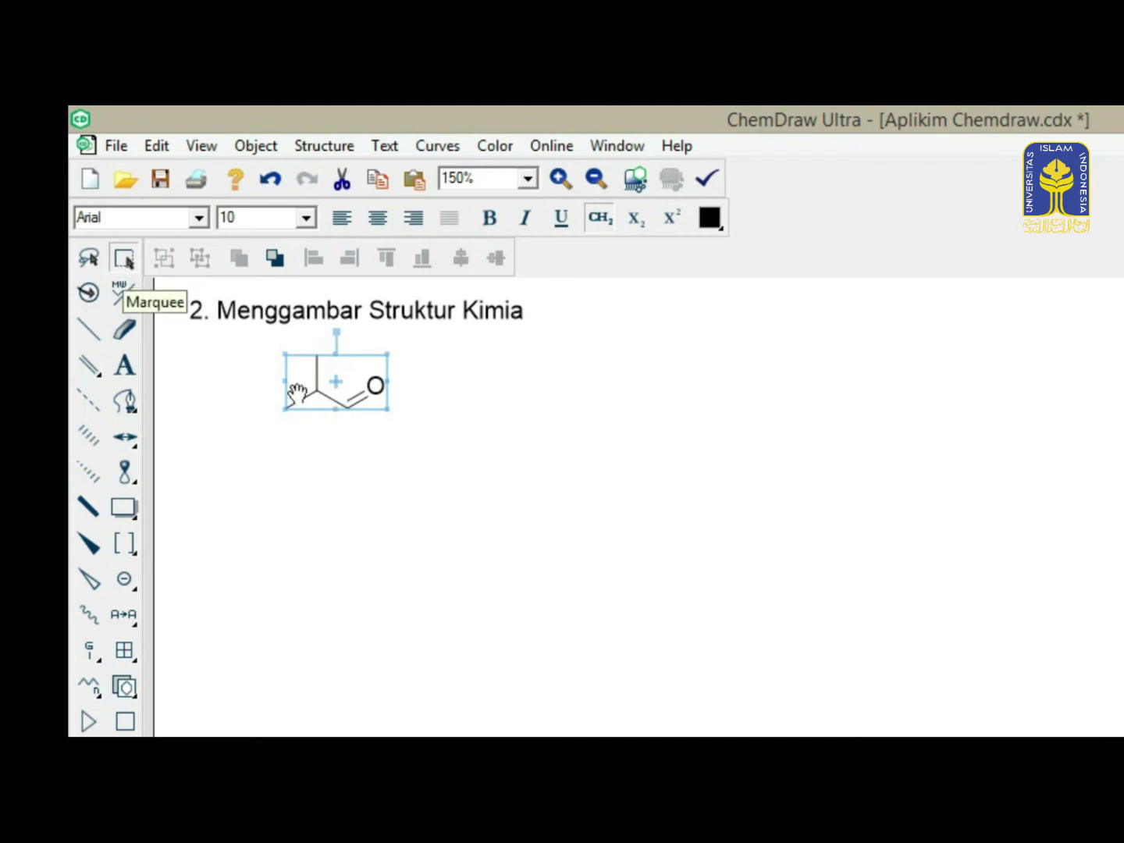
Step: Draw a second structure as a four-bond zigzag chain of solid bonds to the right of the first one
left_click(92, 331)
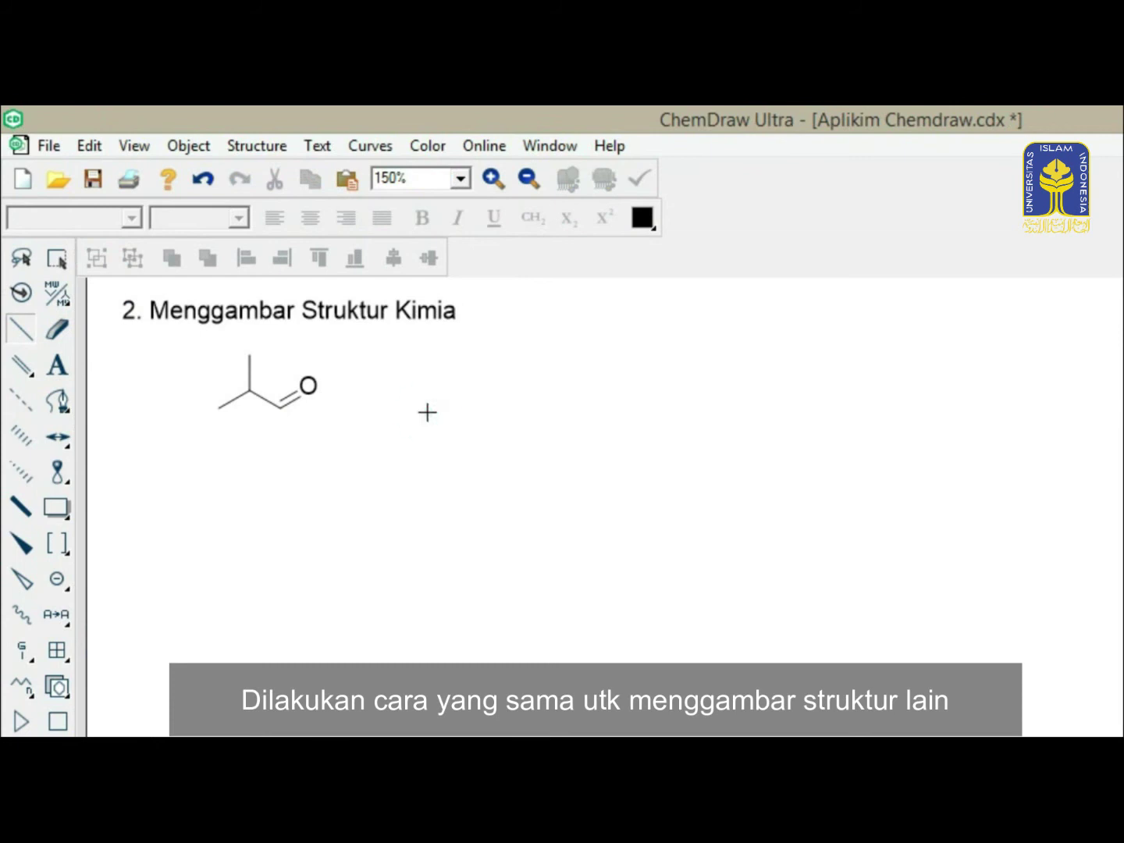
left_click(426, 412)
left_click(456, 395)
left_click(489, 411)
left_click(518, 395)
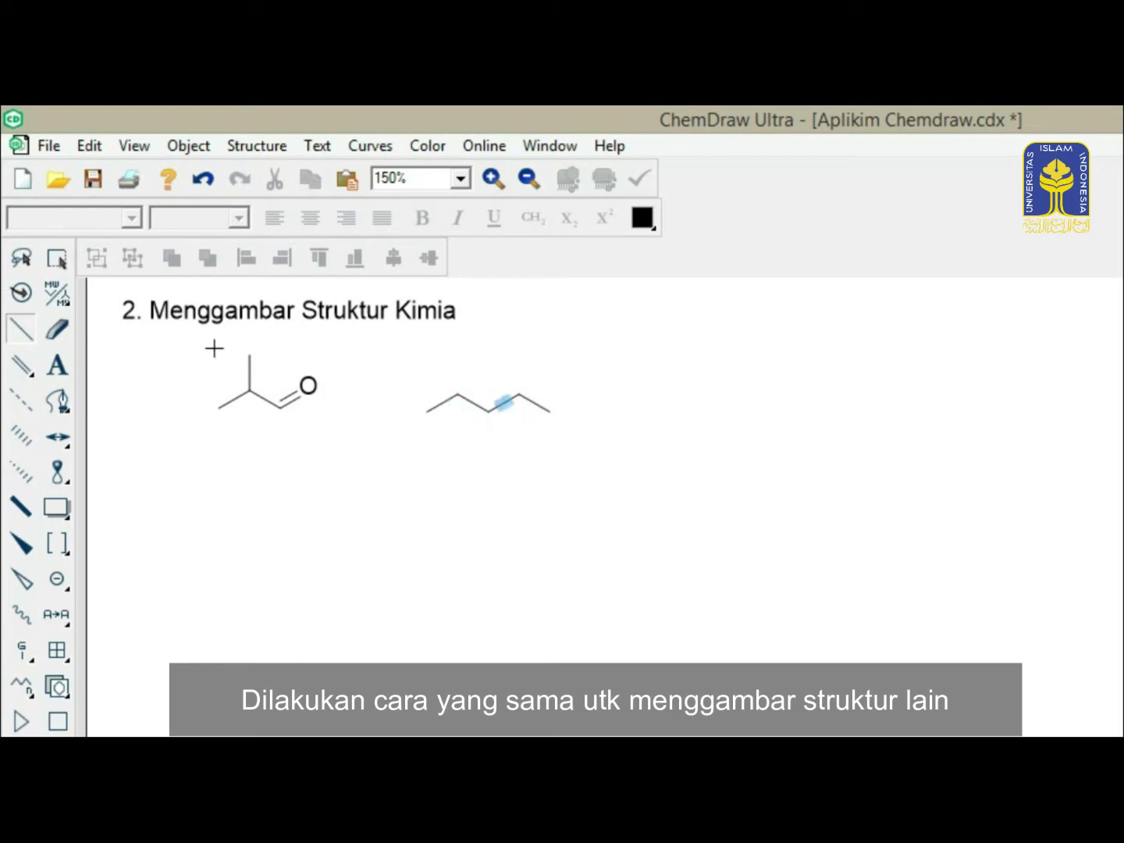
Step: Label the right end of the second structure's zigzag chain as OH
left_click(57, 365)
left_click(549, 413)
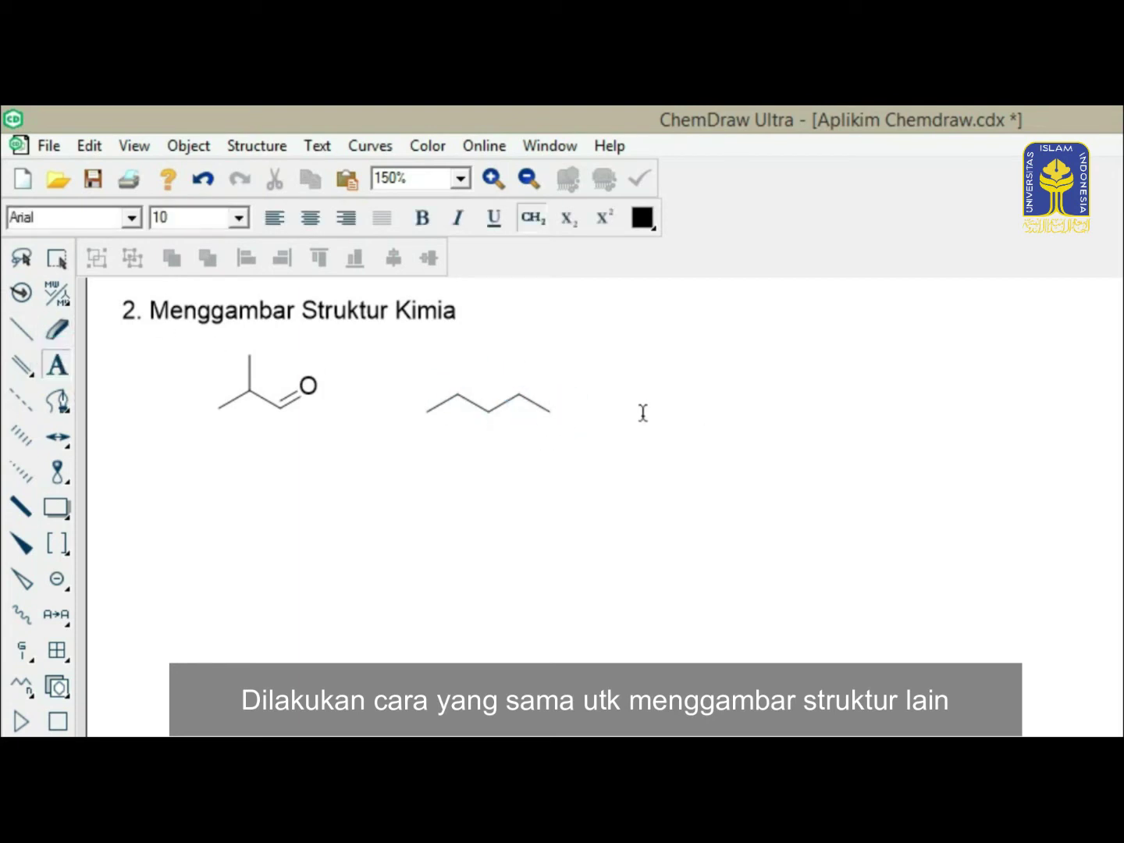
type("OH")
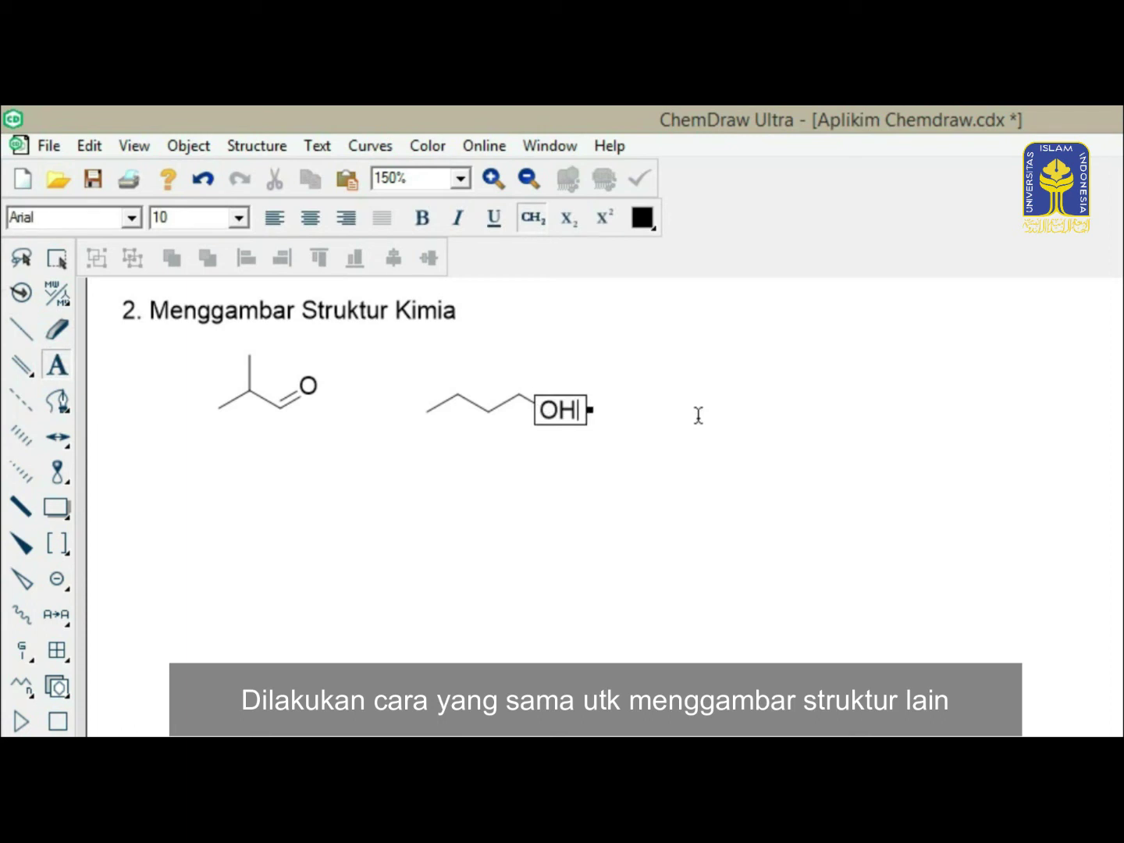
Step: Add an upward double bond to the carbon next to OH and label its end atom O
left_click(24, 333)
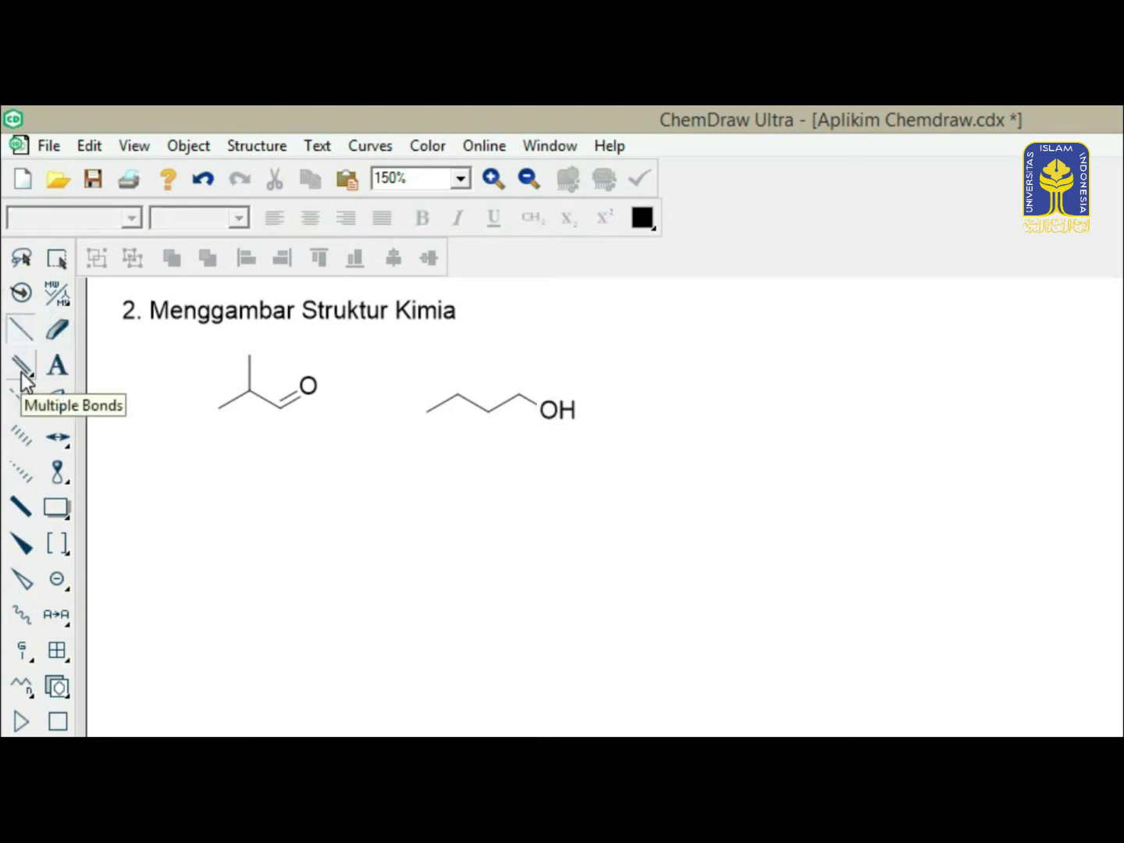
left_click(21, 375)
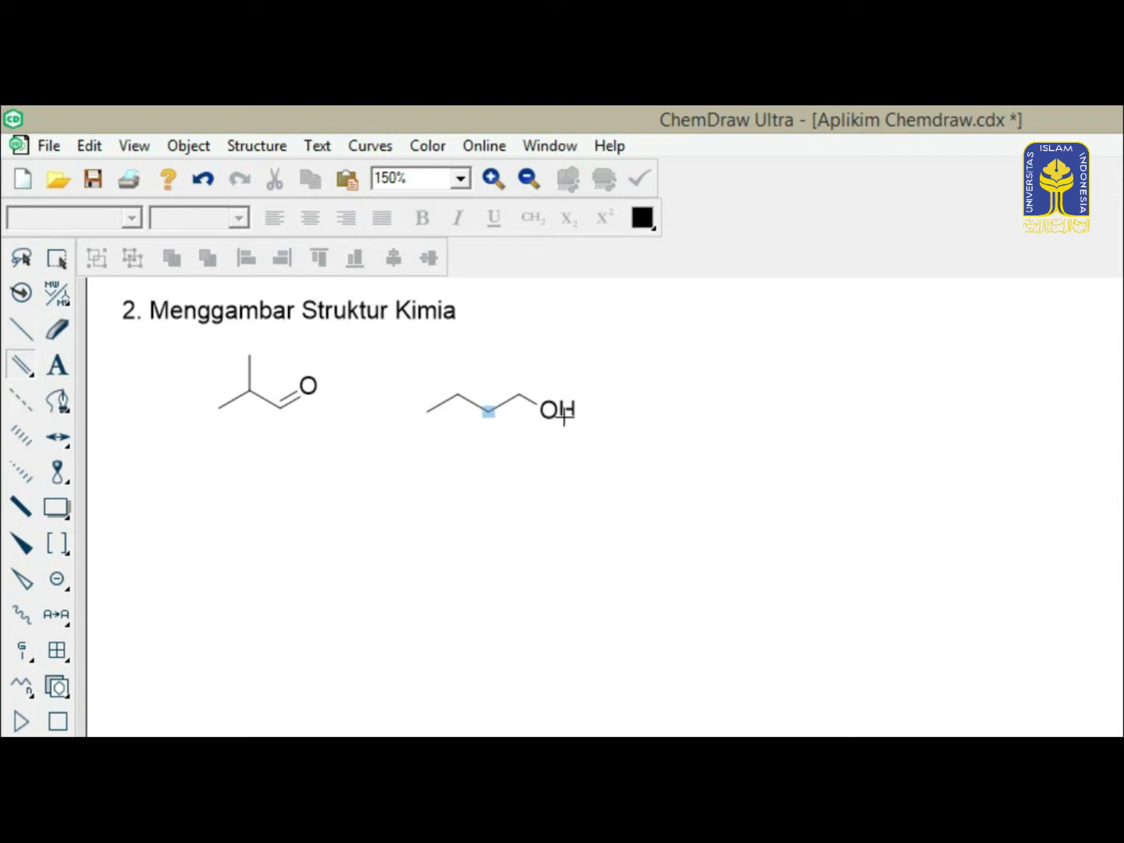
left_click(518, 397)
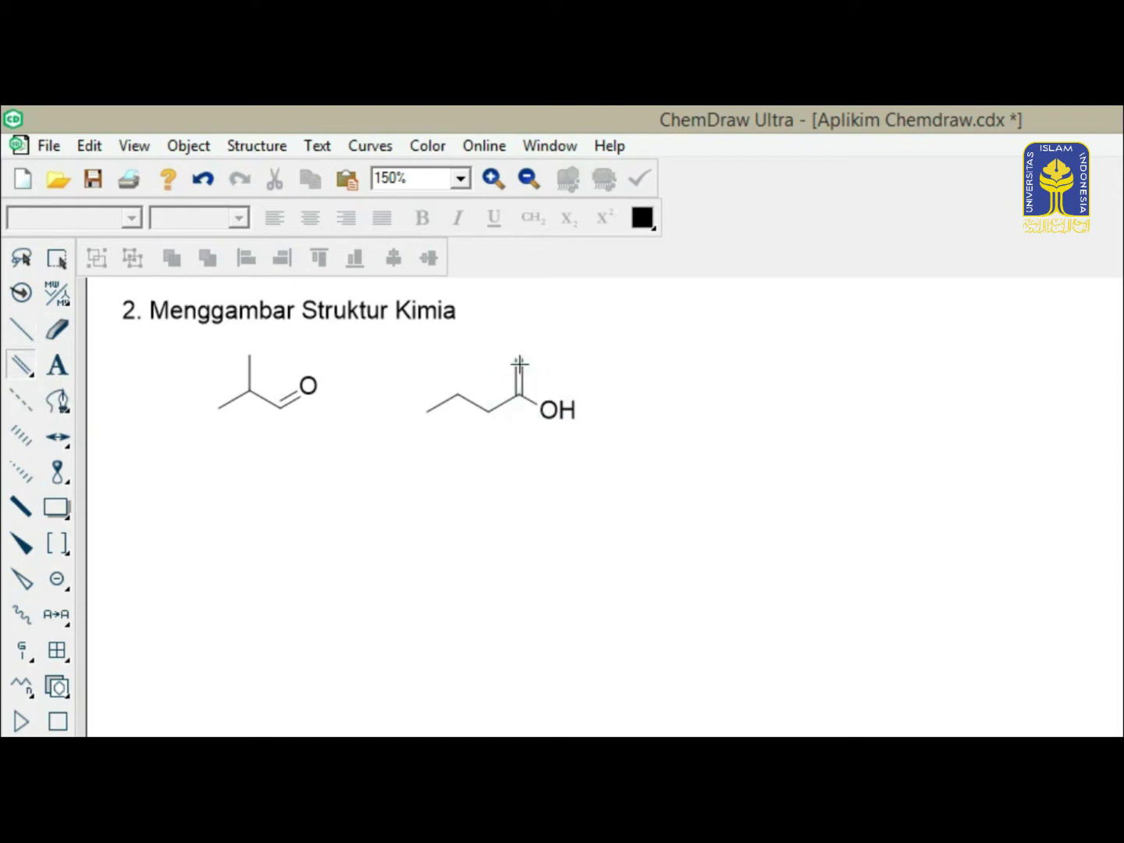
left_click(57, 368)
left_click(519, 361)
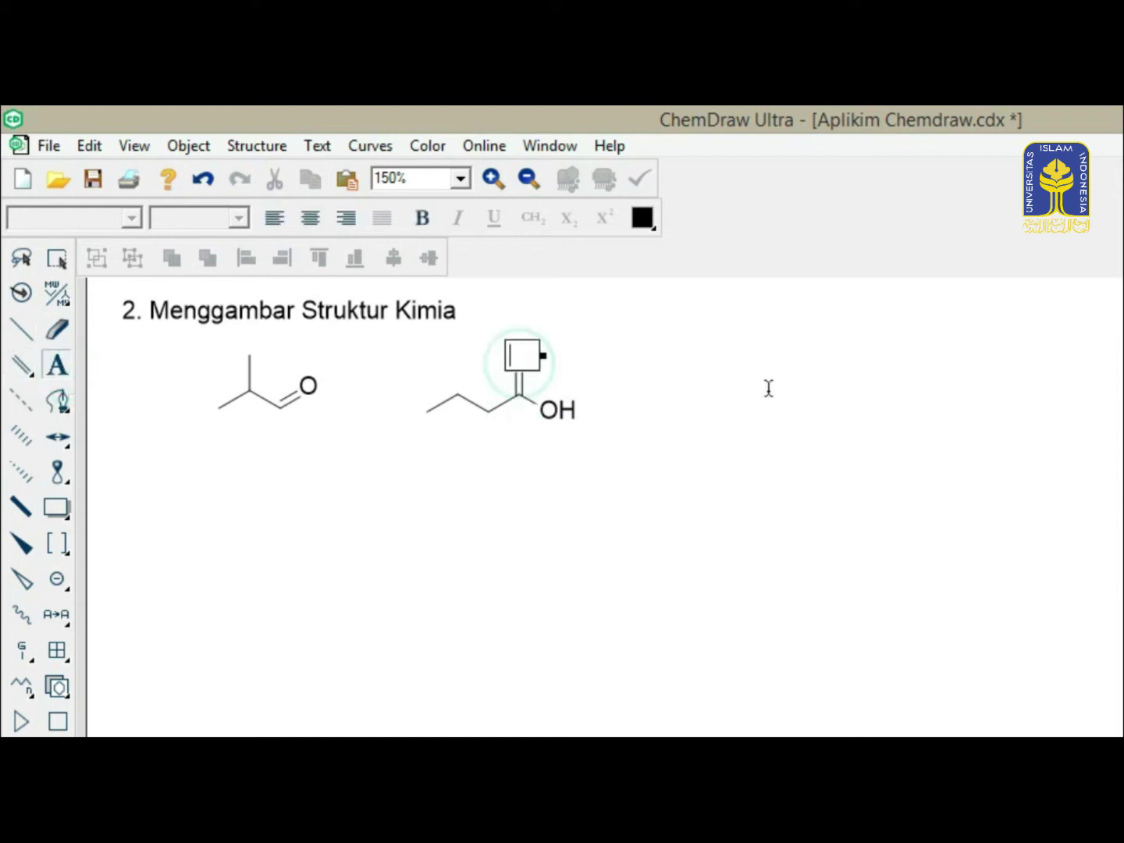
type("O")
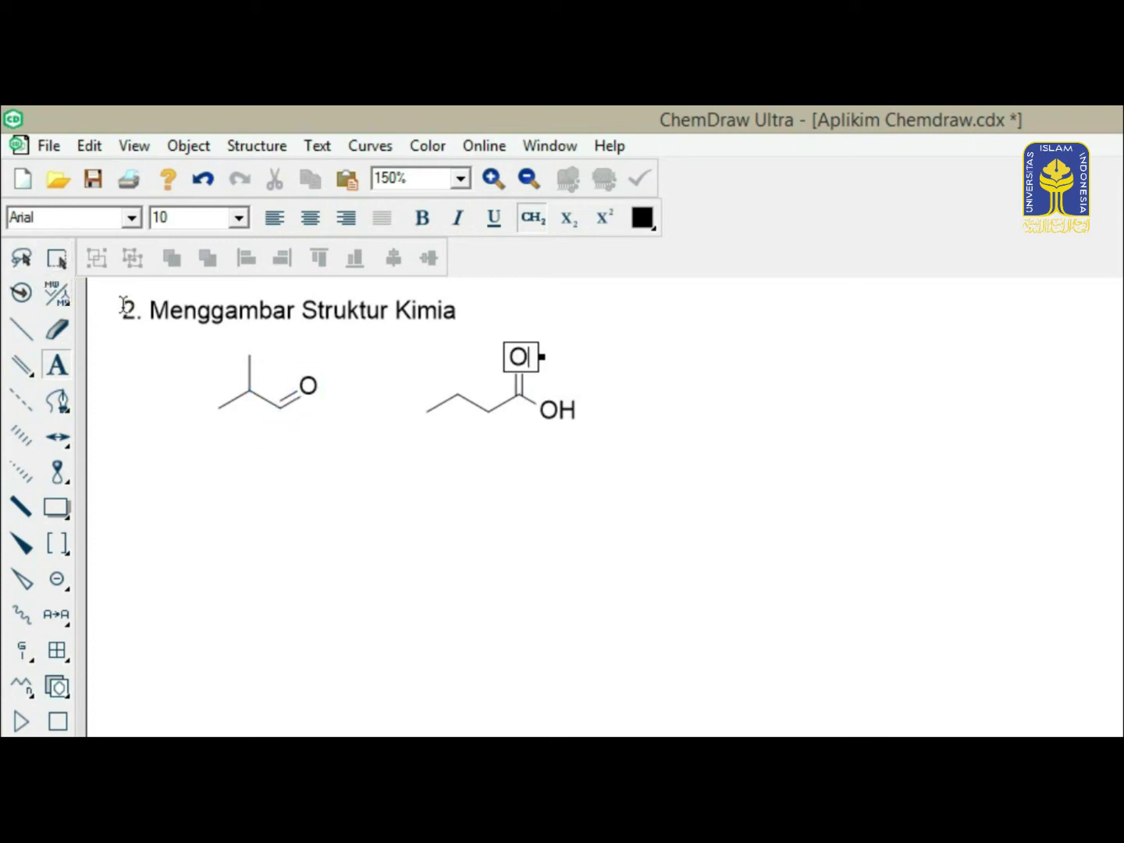
Step: Run Check Structure on the carboxylic acid structure and dismiss the report
left_click(61, 259)
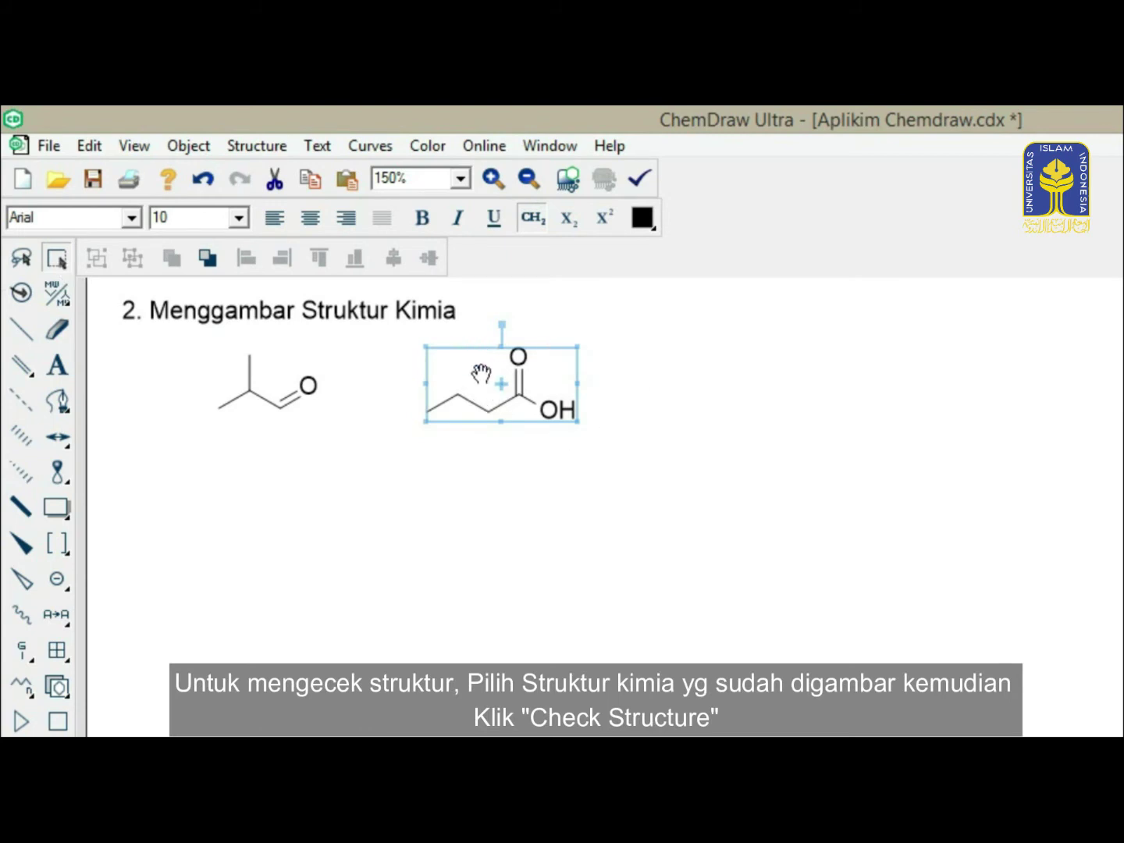
left_click(641, 185)
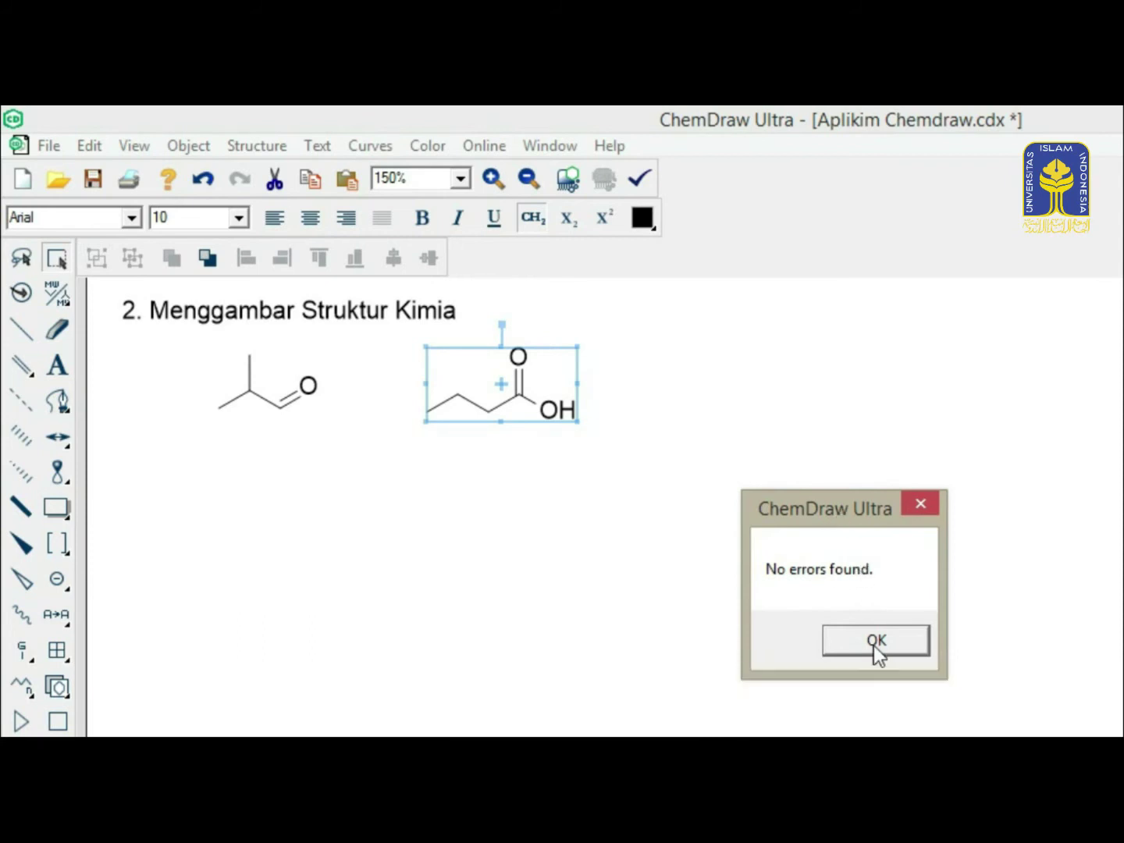
left_click(875, 642)
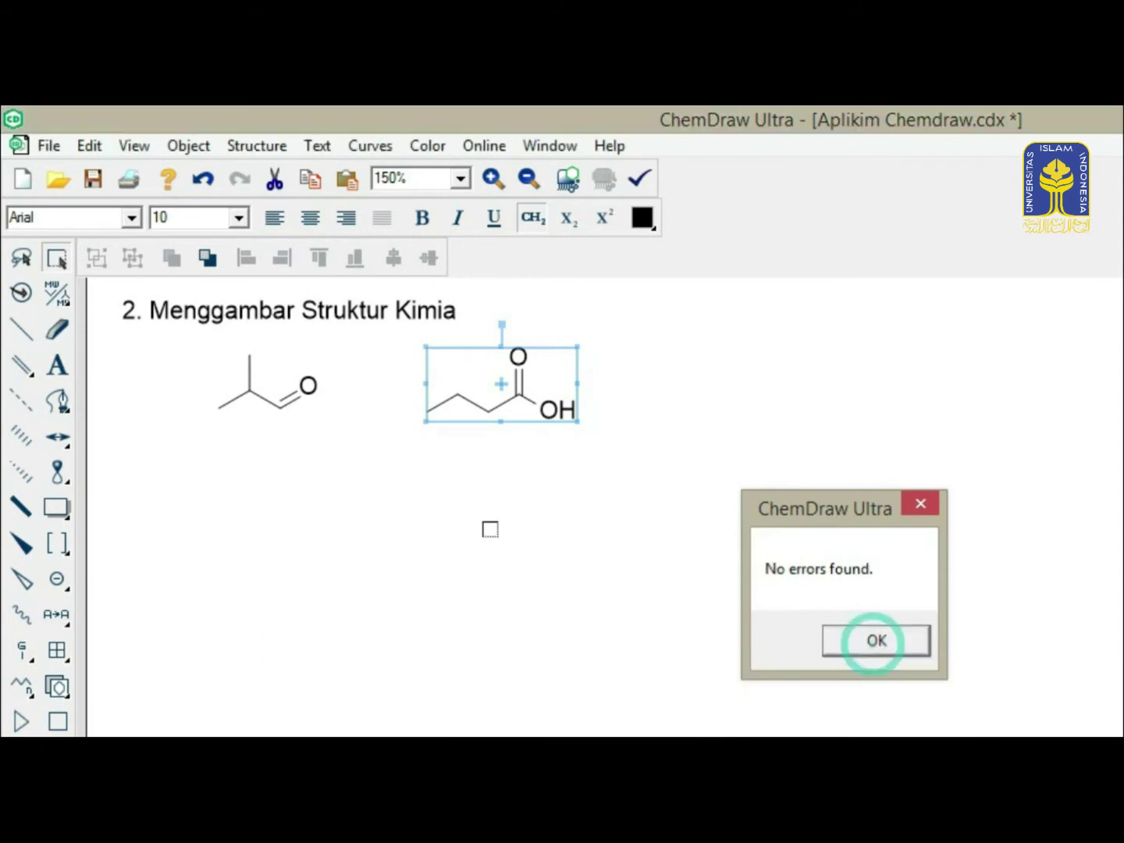
Step: Erase one line of the acid's C=O bond to leave a single bond and label its end atom O again
left_click(60, 329)
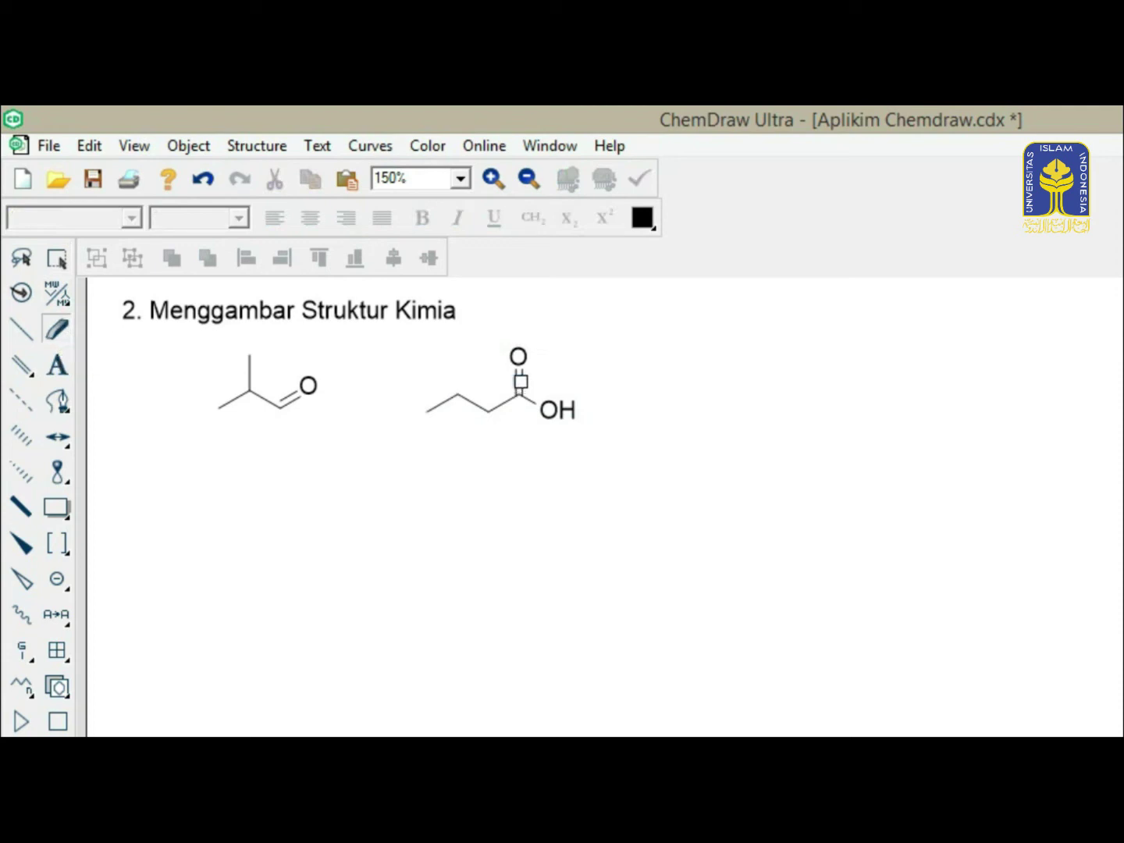
left_click(520, 380)
left_click(544, 356)
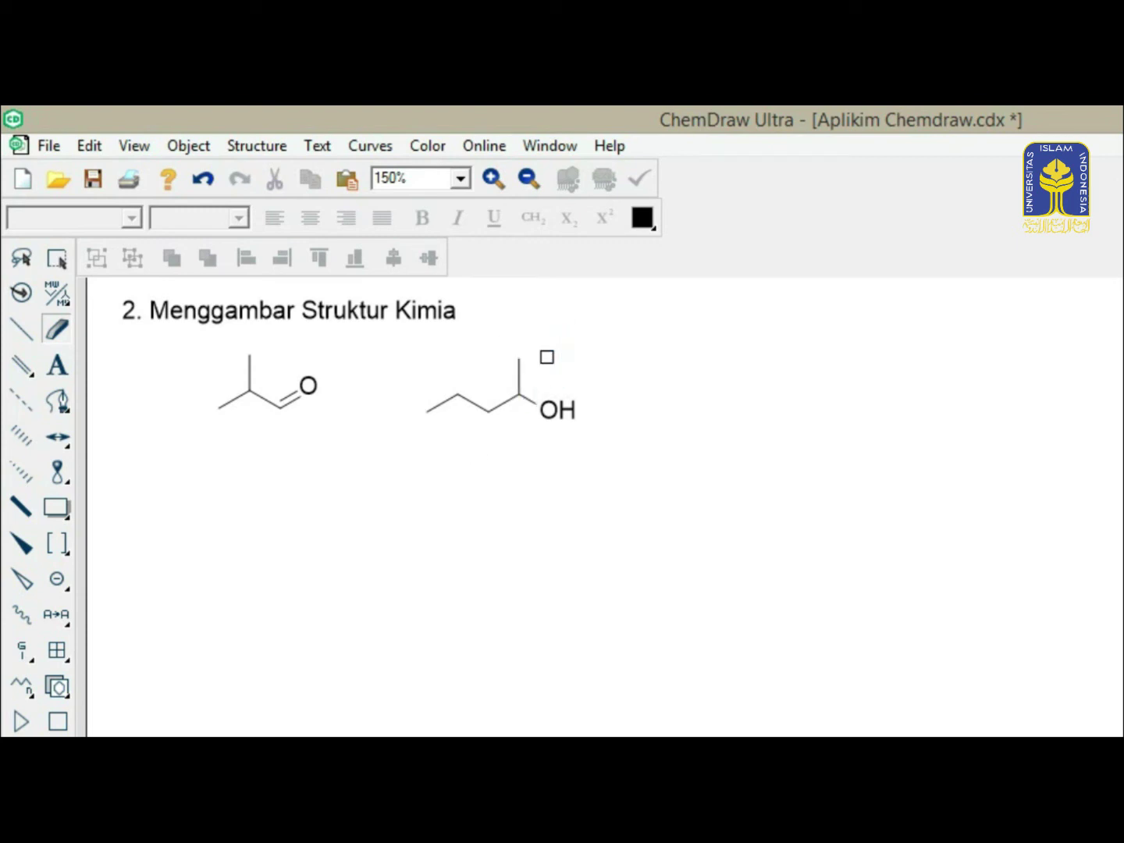
left_click(58, 365)
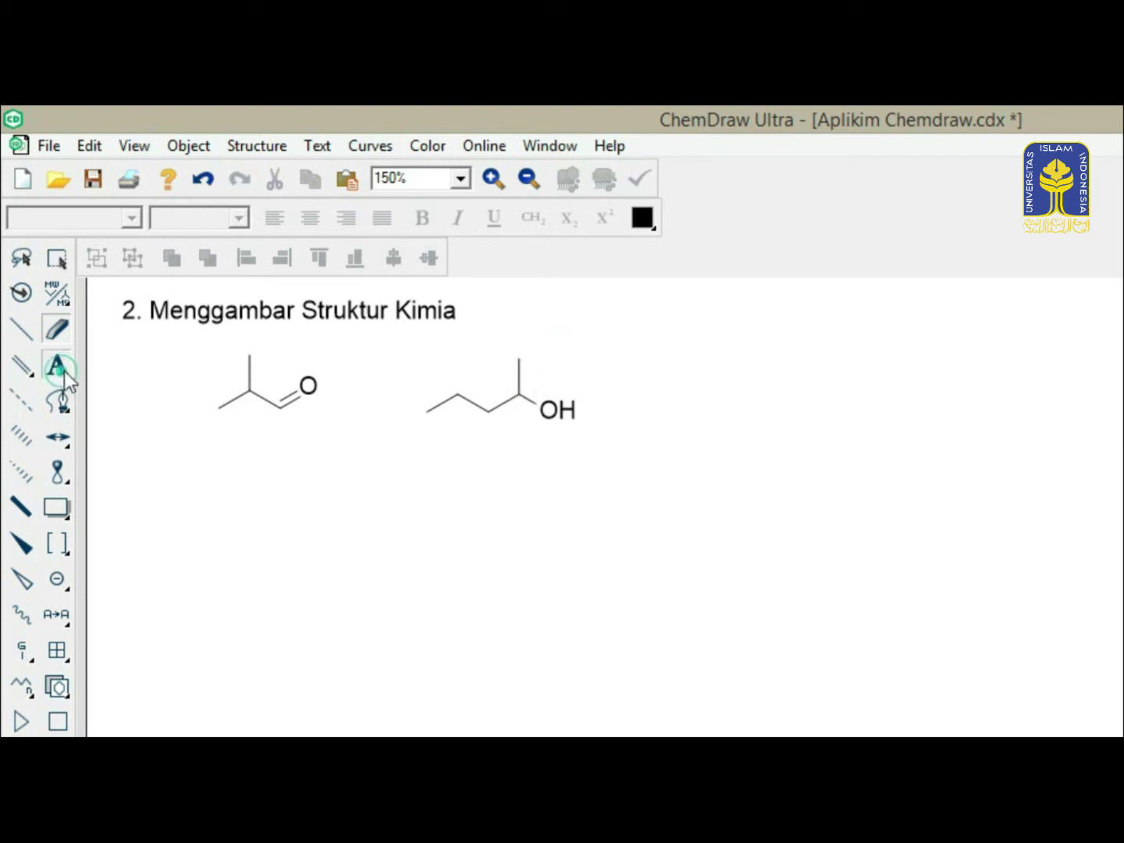
left_click(521, 359)
type("O")
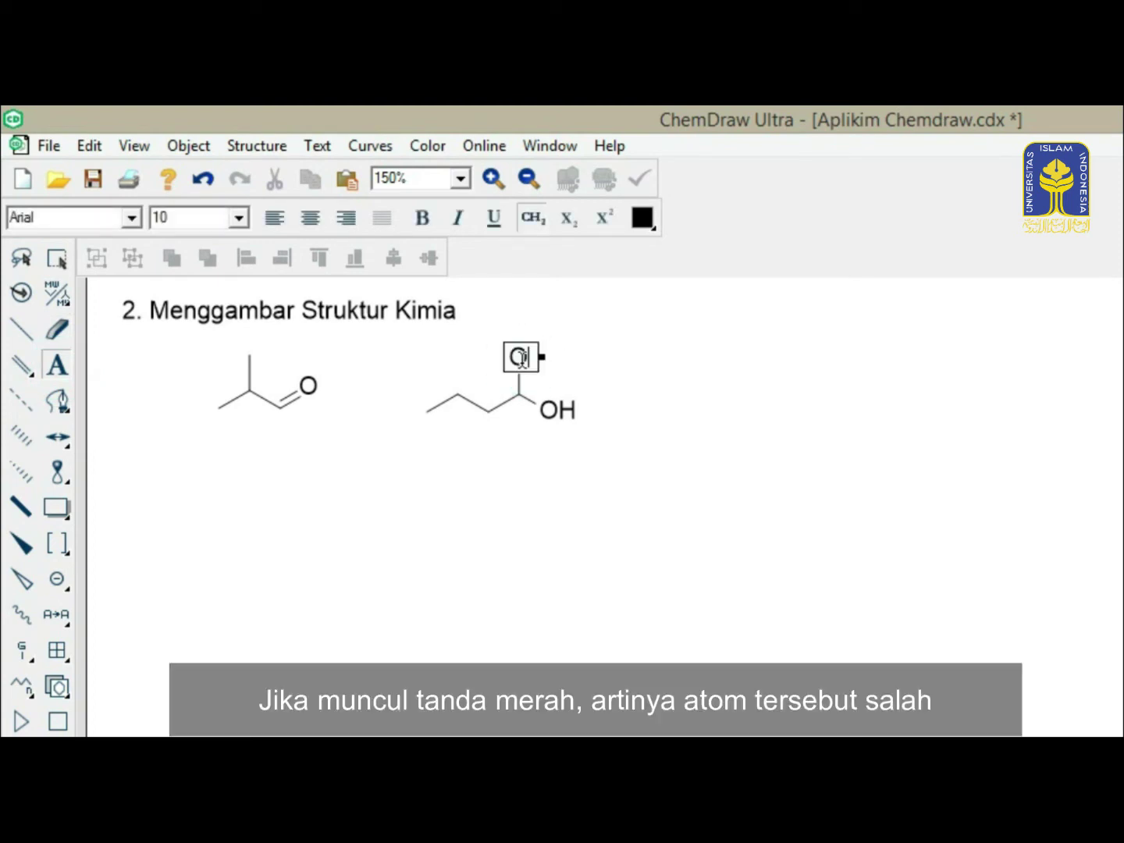
Step: Run Check Structure on the structure with the single-bonded O, review the report, and close it
left_click(61, 259)
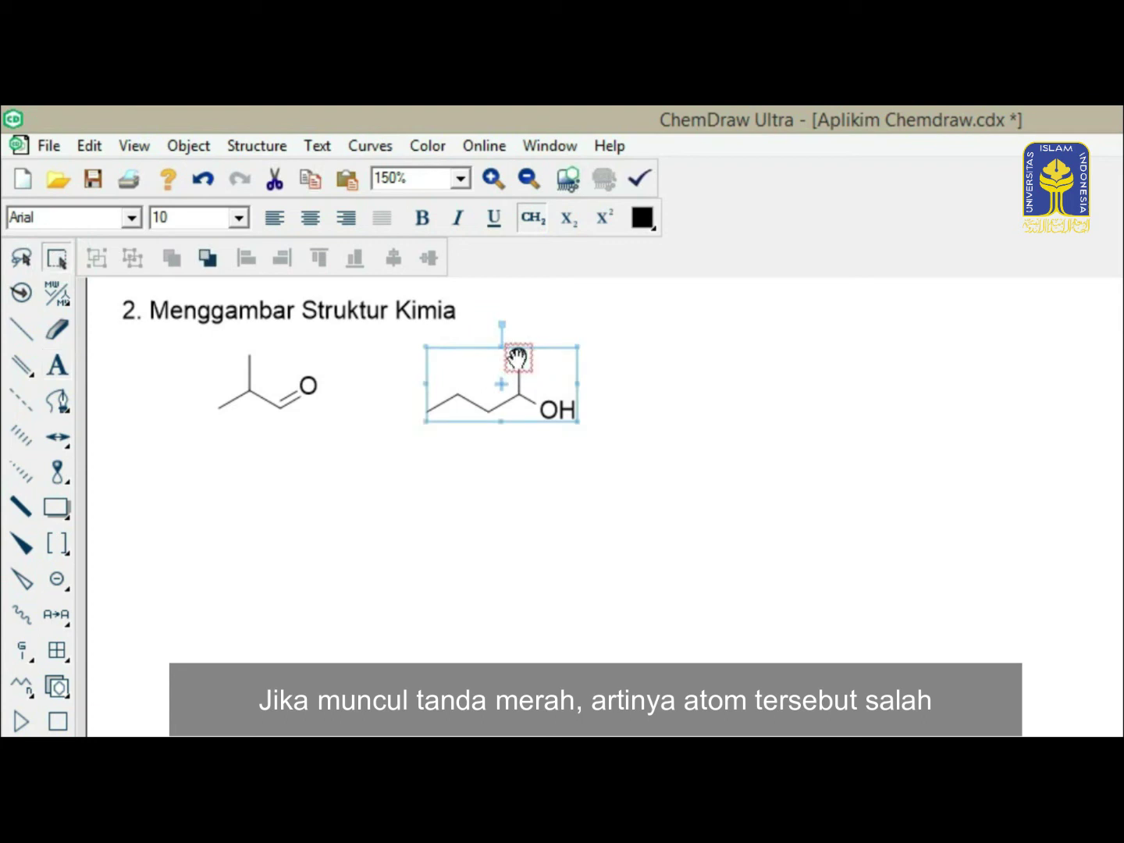
left_click(639, 182)
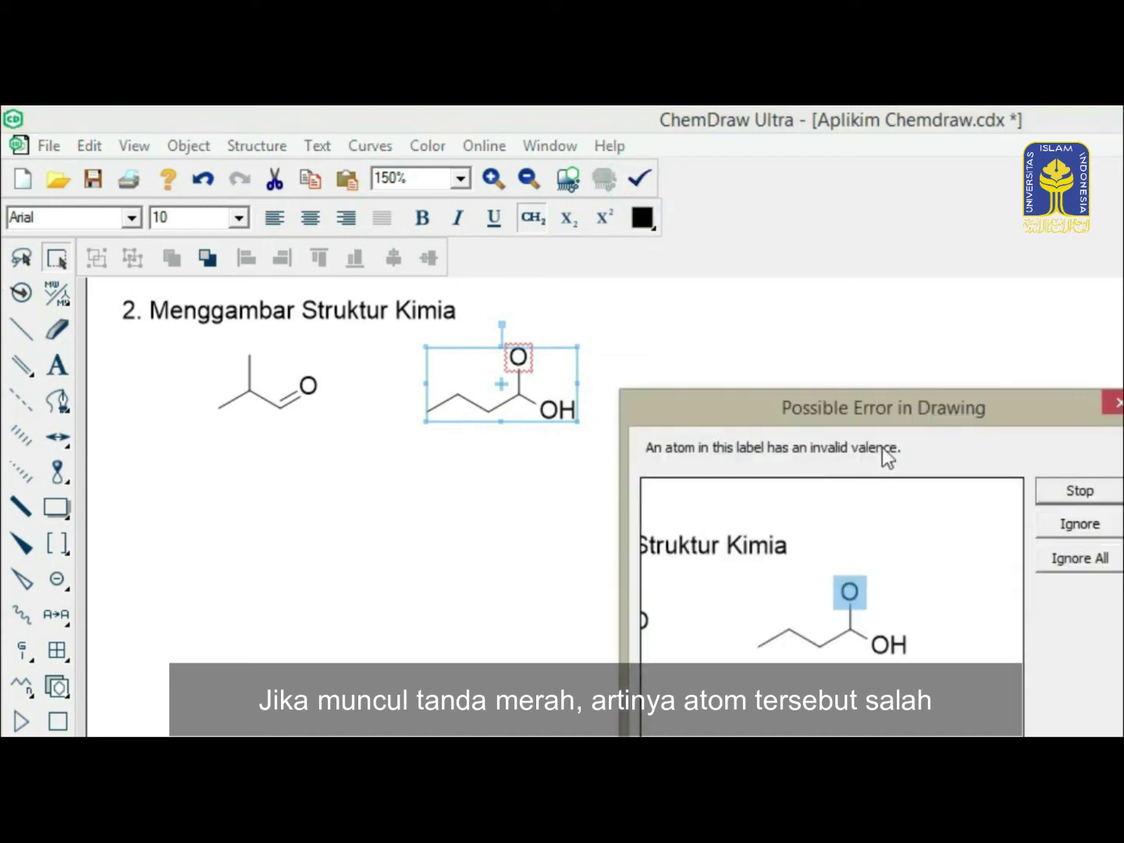
left_click_drag(899, 406, 908, 320)
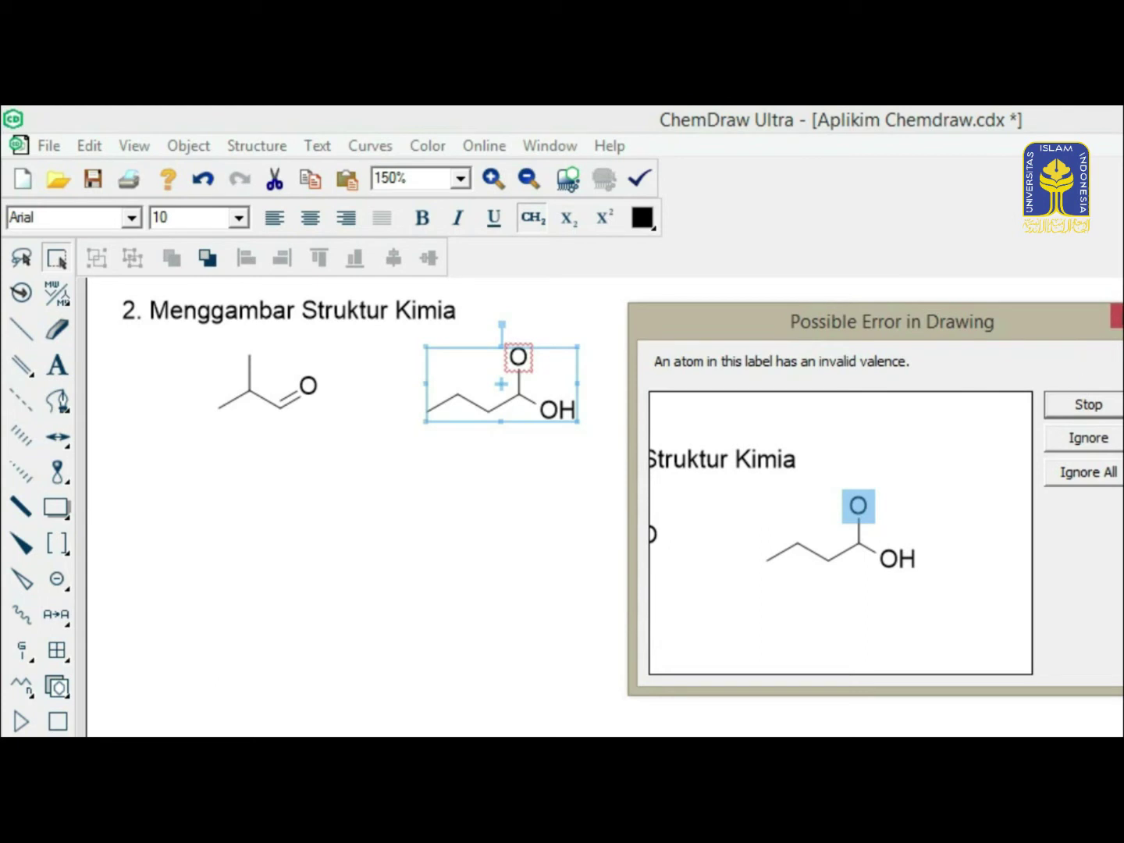
left_click(1116, 316)
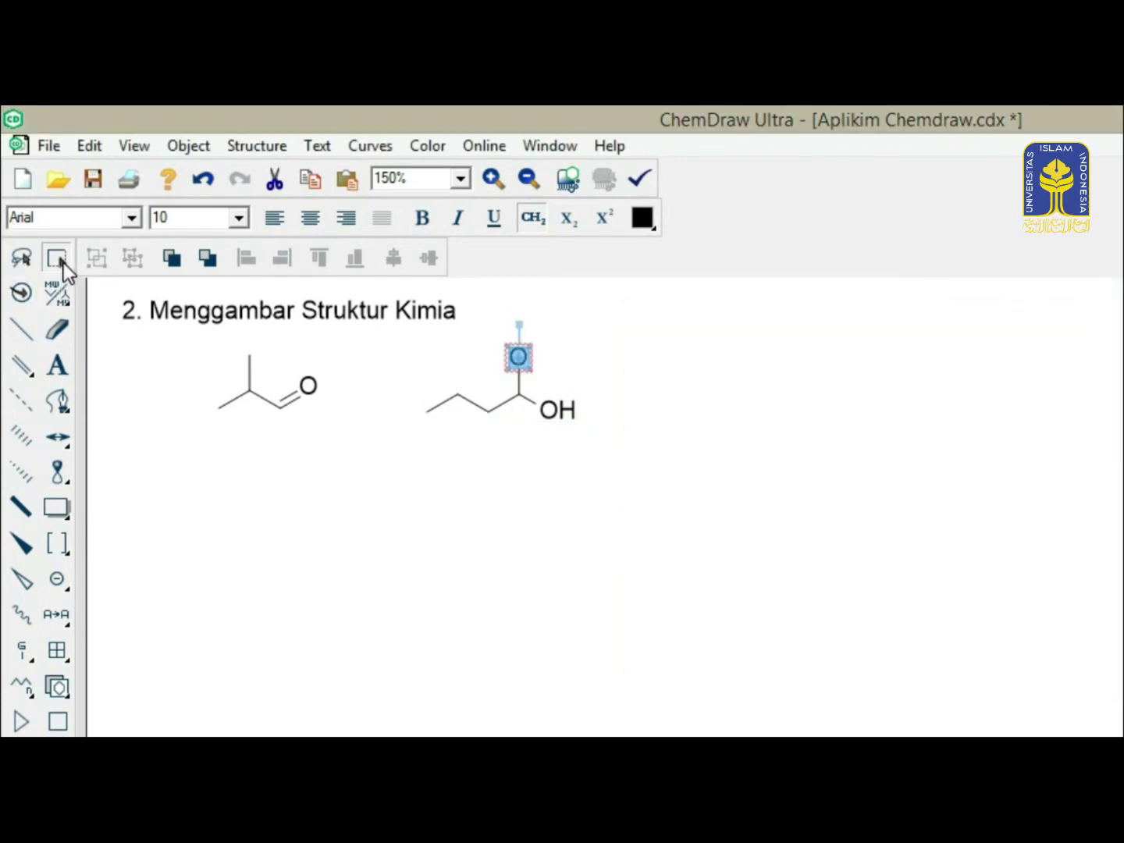
Step: Turn the single bond between the O atom and its carbon back into a double bond, leaving nothing selected
left_click(22, 365)
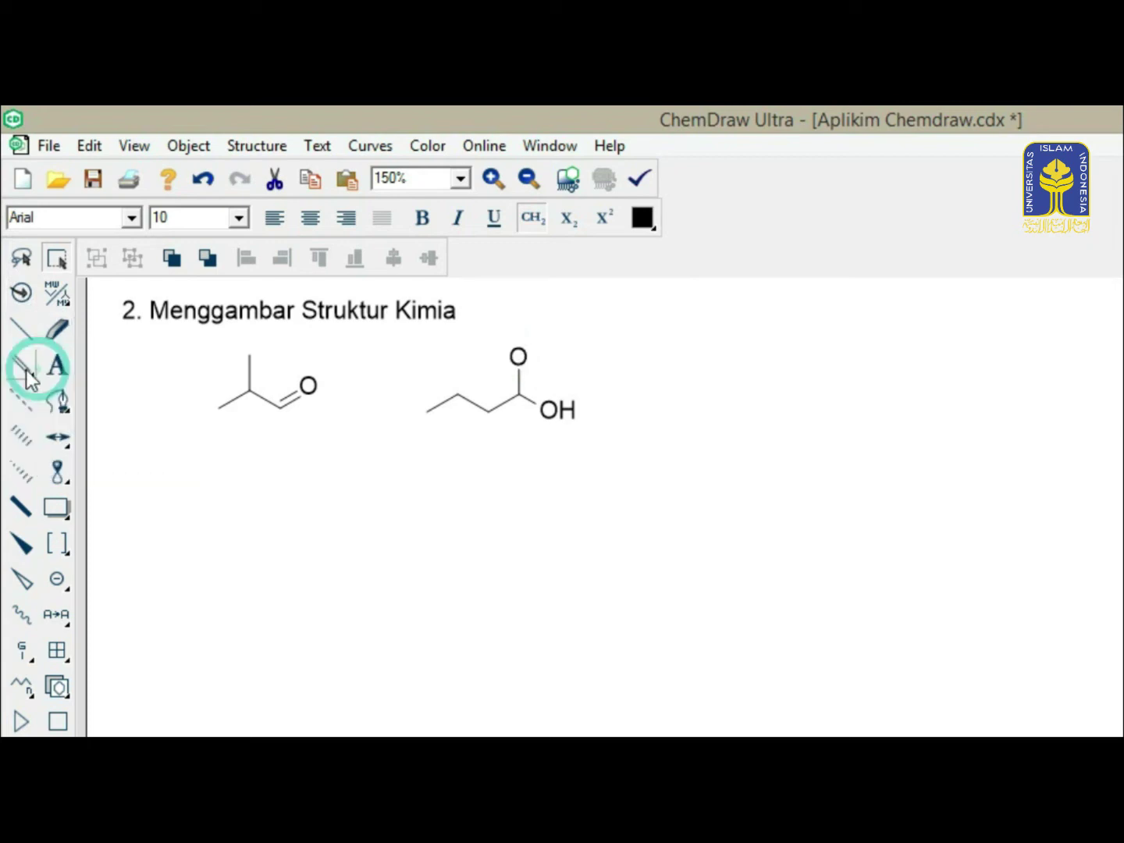
left_click(519, 373)
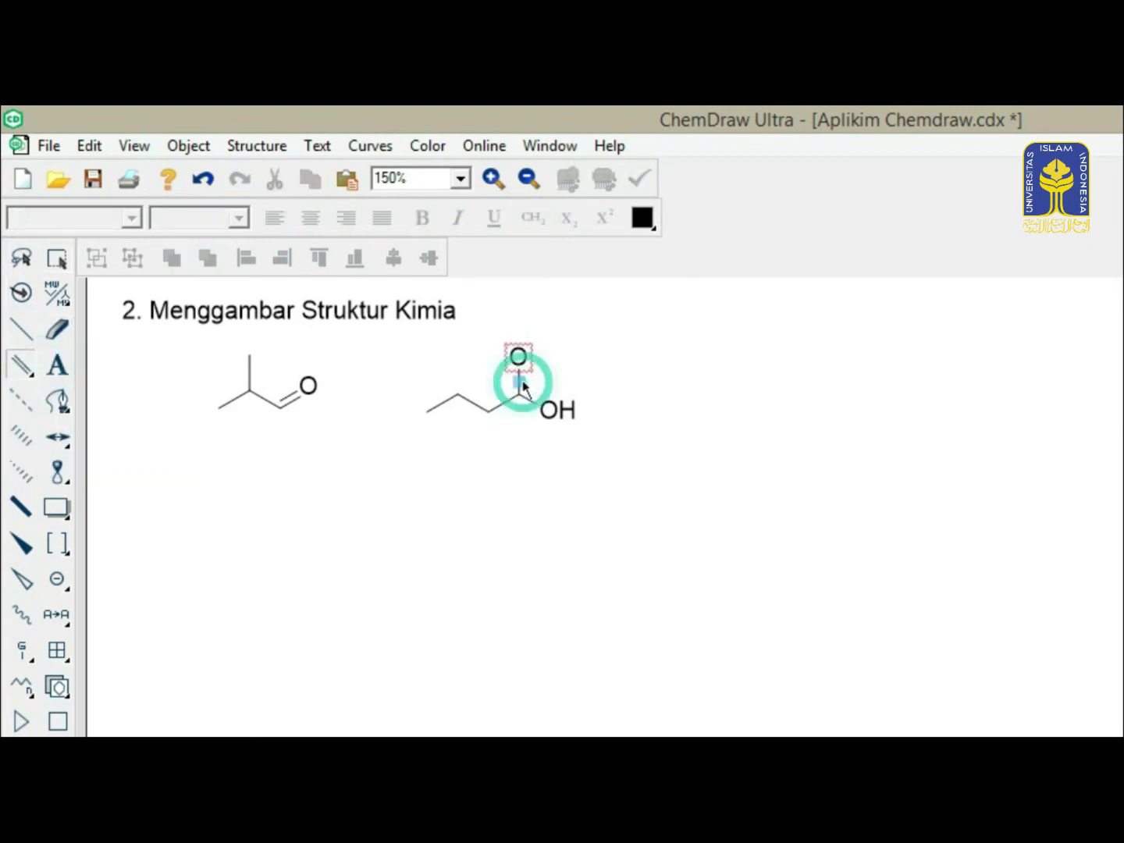
left_click(56, 258)
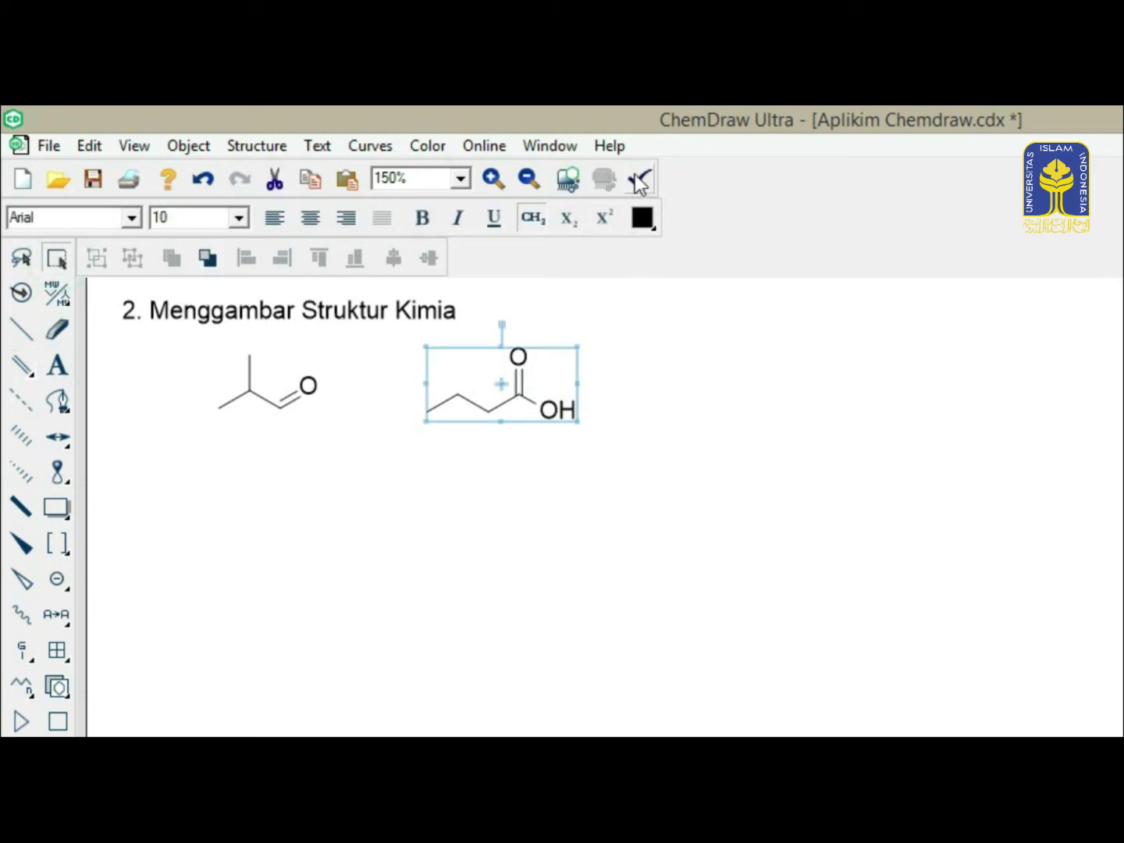
left_click(703, 404)
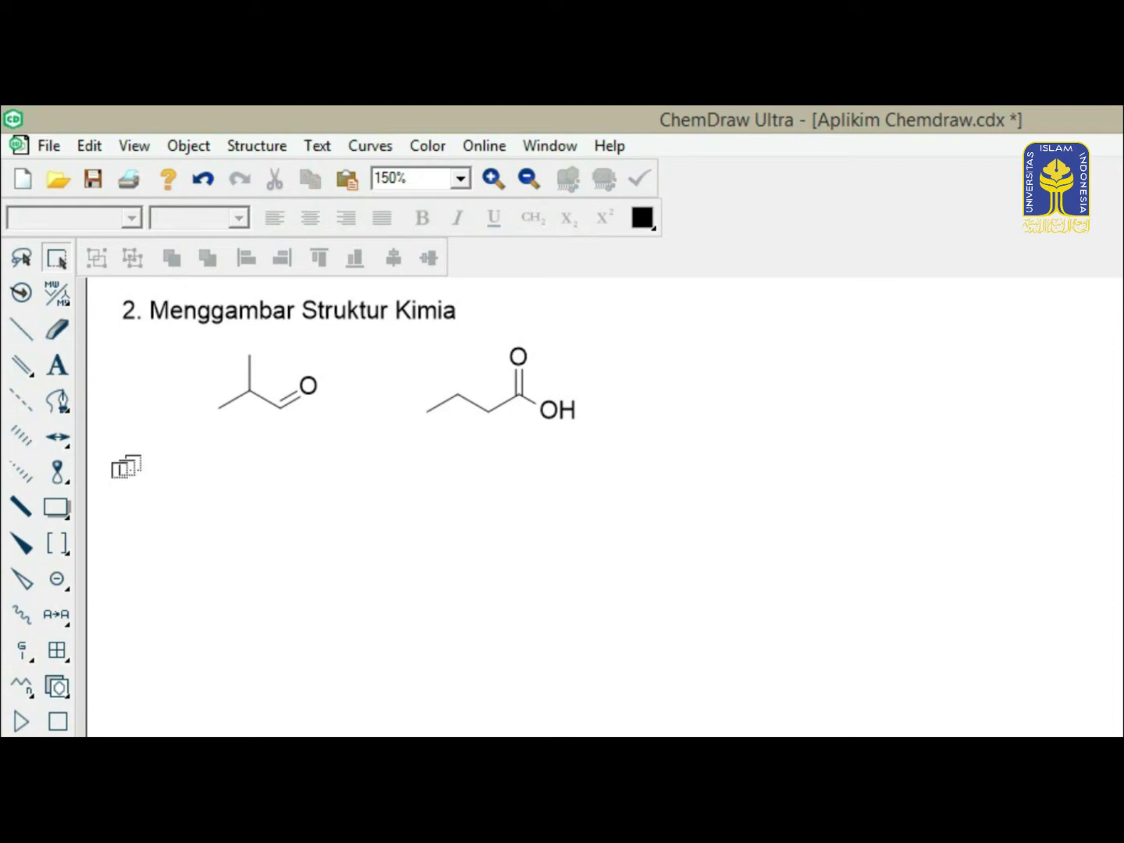
Step: Draw a two-bond chain below the first structure and add an upward double bond to its middle carbon
left_click(22, 329)
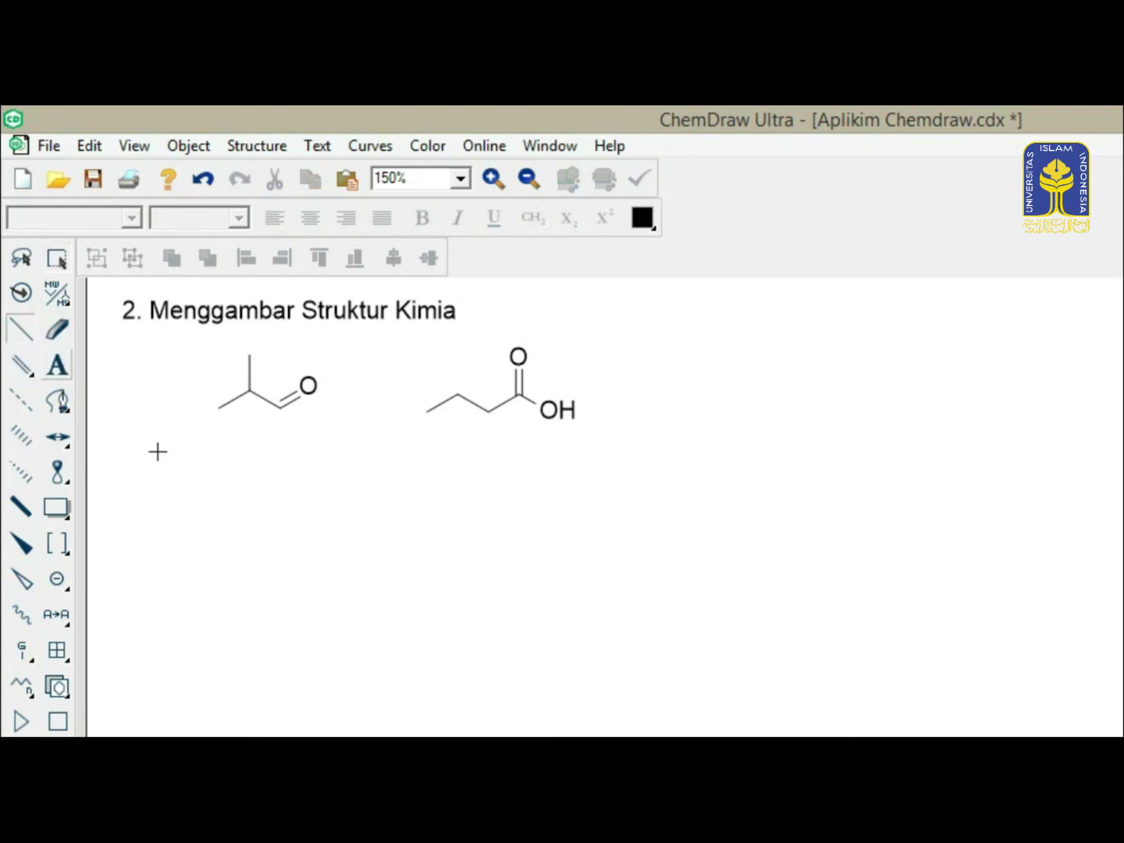
left_click(230, 498)
left_click(251, 478)
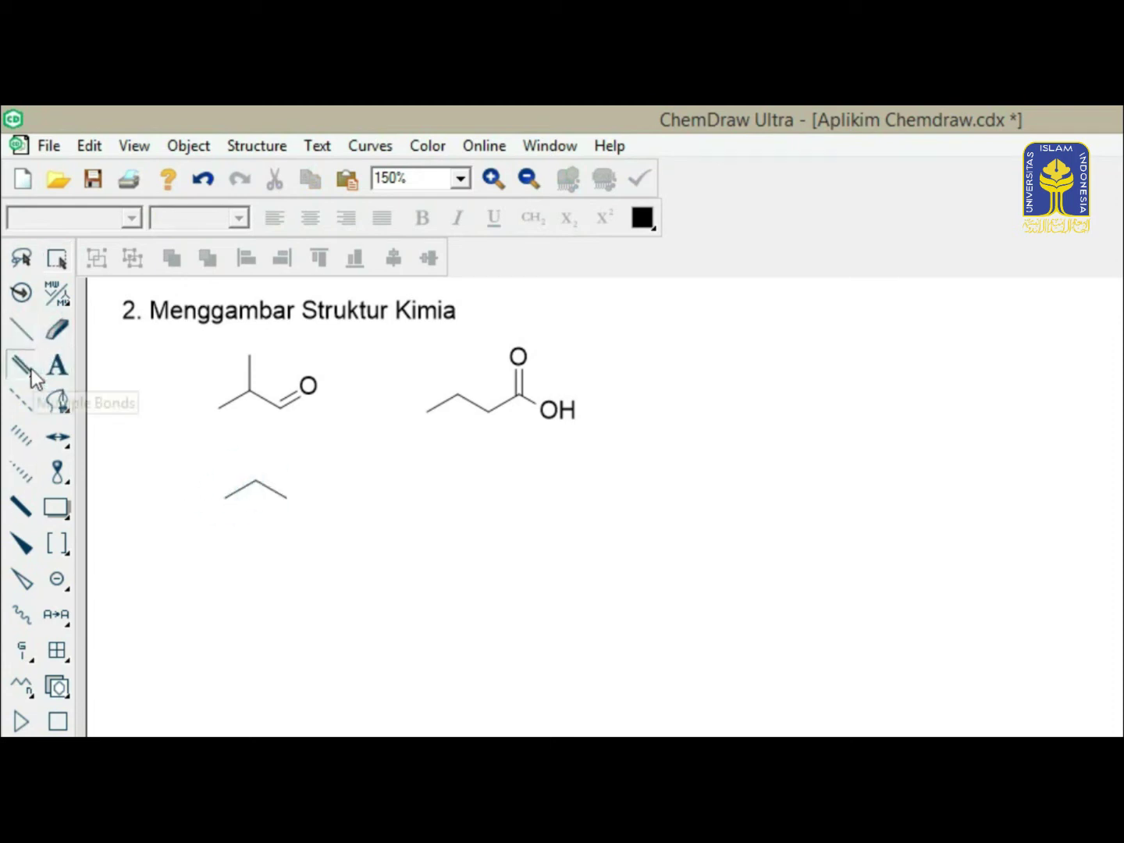
left_click(28, 366)
left_click(255, 480)
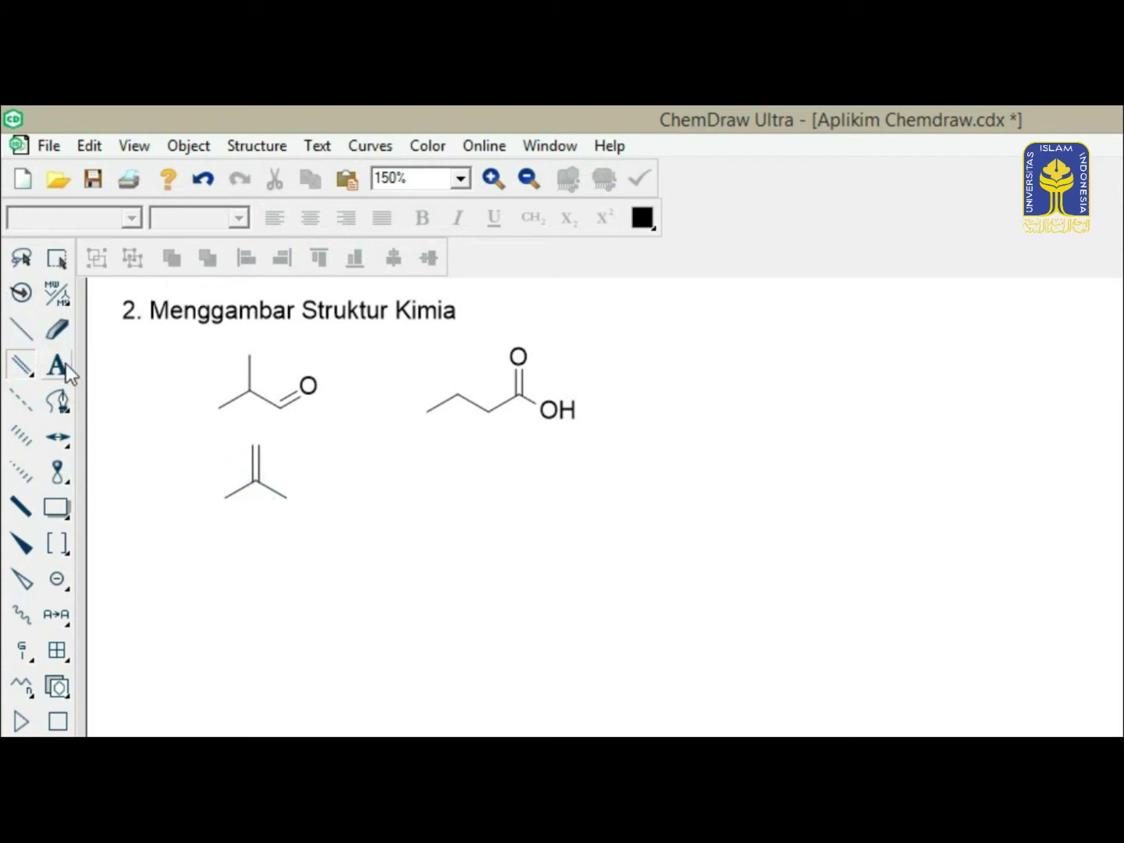
Step: Label the upper end of the double bond on the two-bond chain with O
left_click(57, 364)
left_click(259, 446)
type("O")
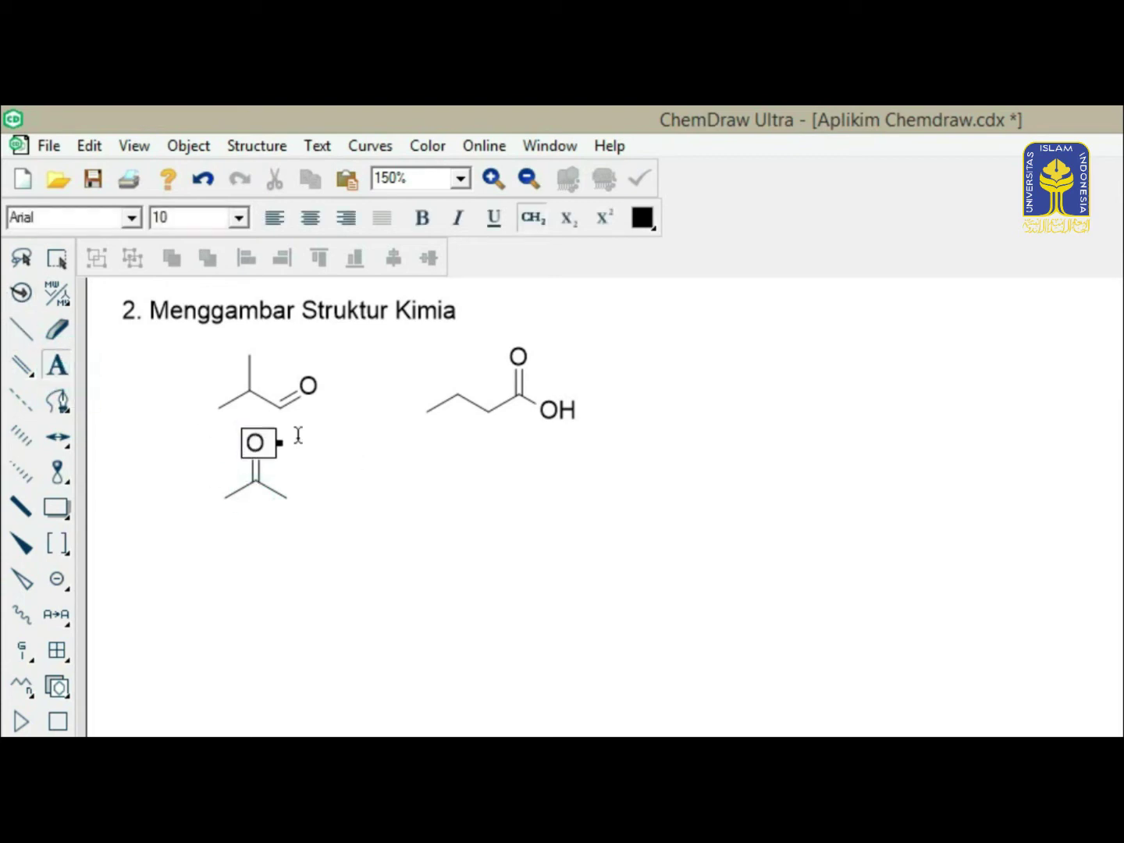
Step: Draw a single bond below the acid structure and label its upper end OH
left_click(24, 363)
left_click(441, 505)
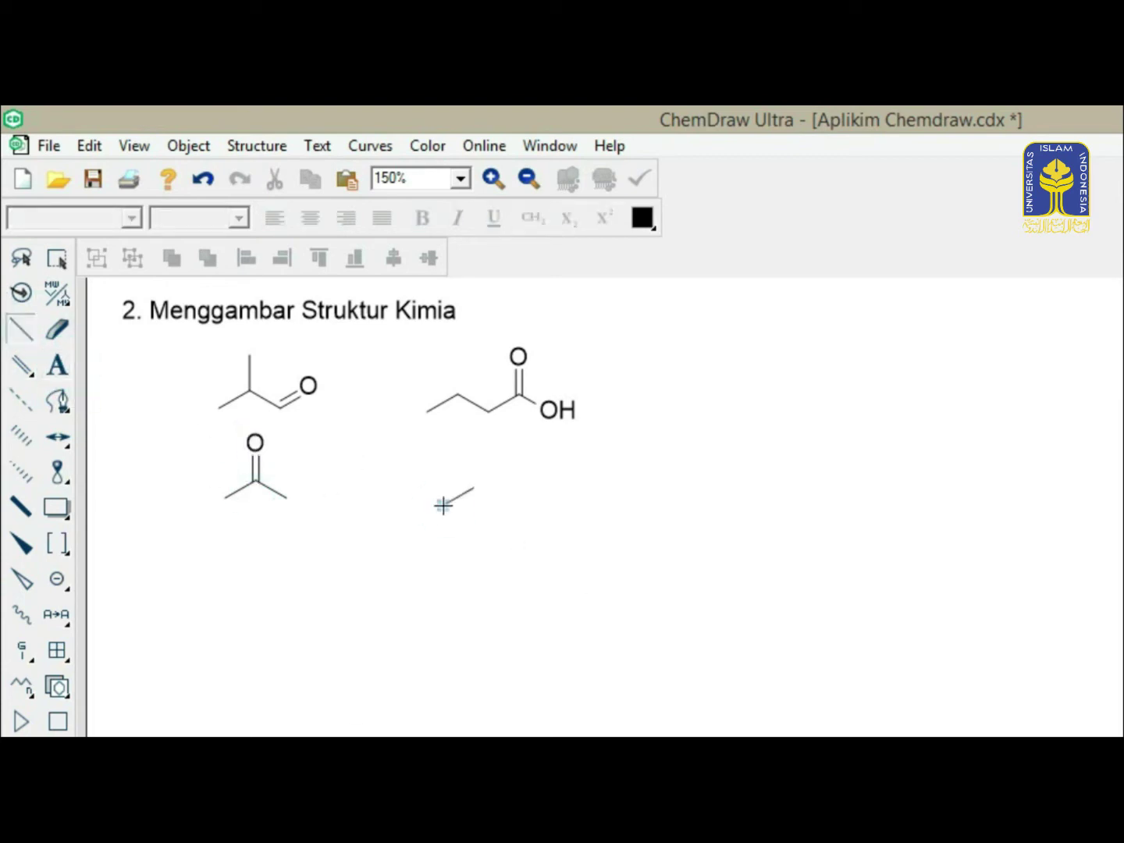
double_click(474, 494)
type("OH")
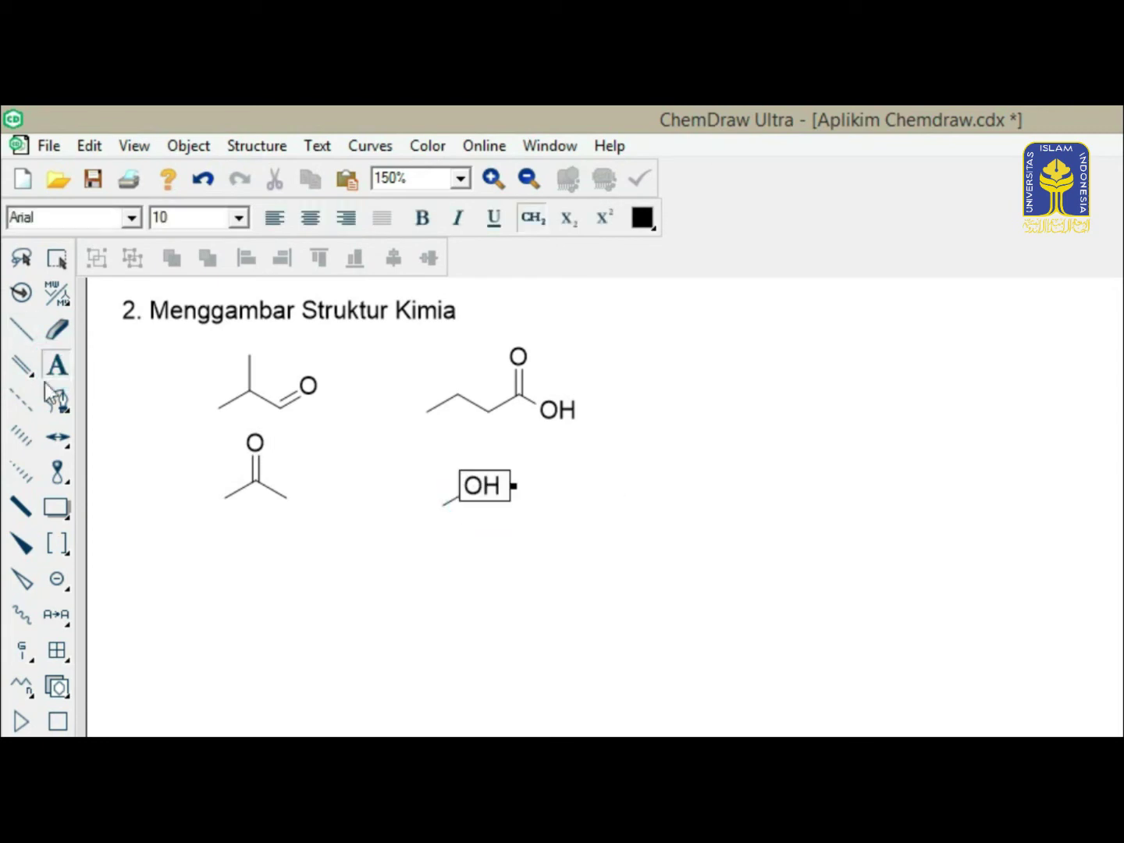
left_click(58, 259)
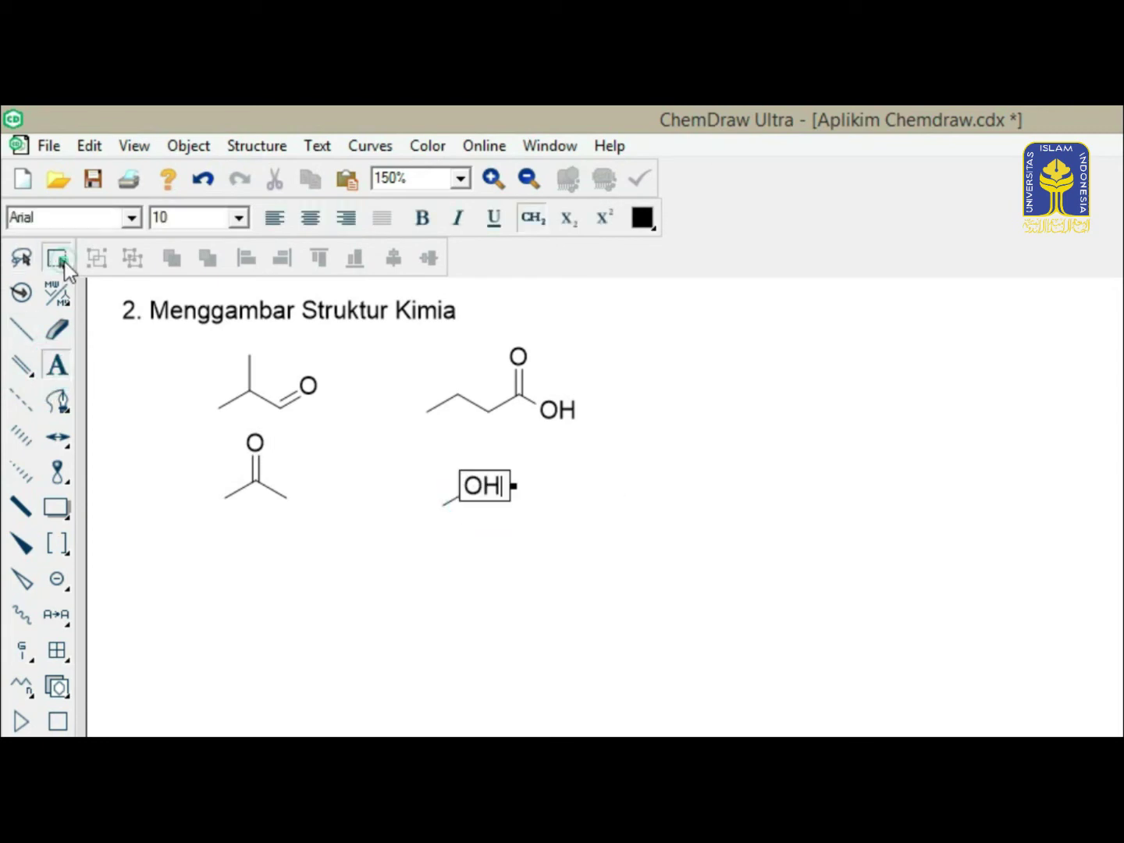
Step: Label the other end of the OH-bearing bond as a methyl group, CH3
left_click(57, 364)
left_click(443, 505)
type("C")
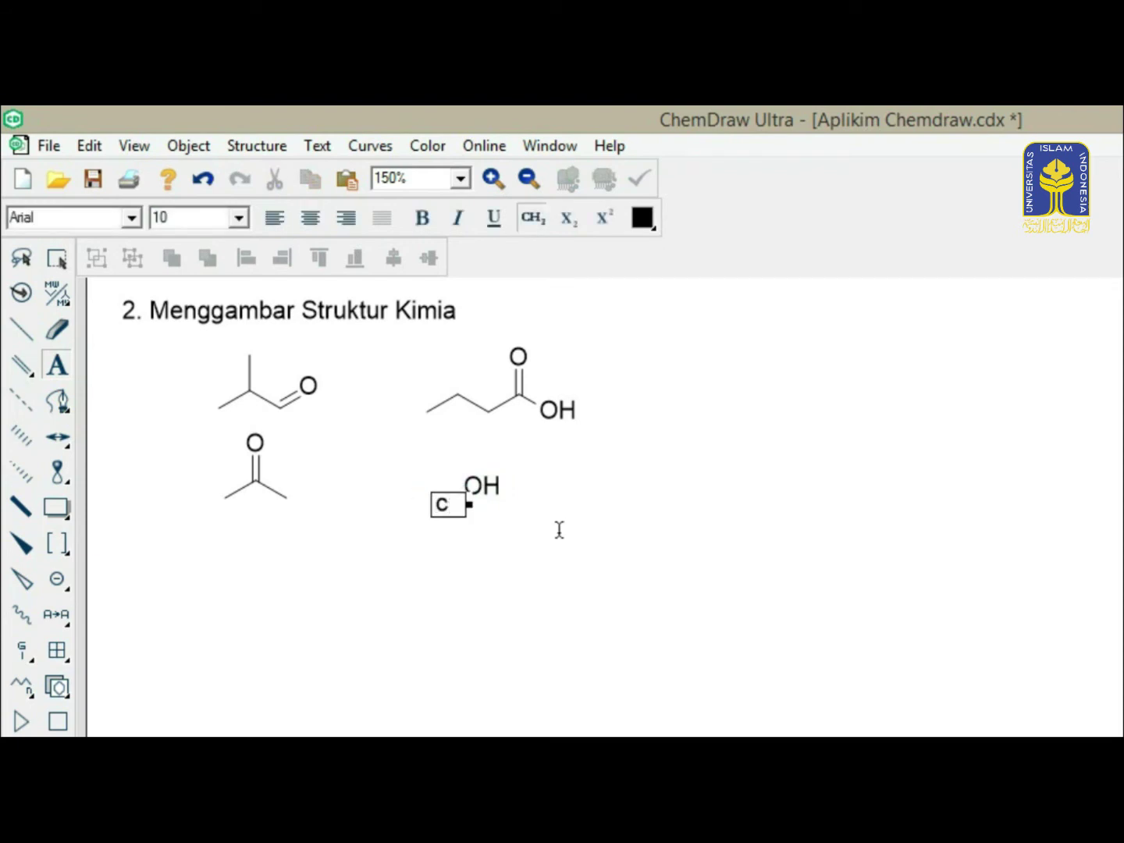
type("H3")
left_click(527, 609)
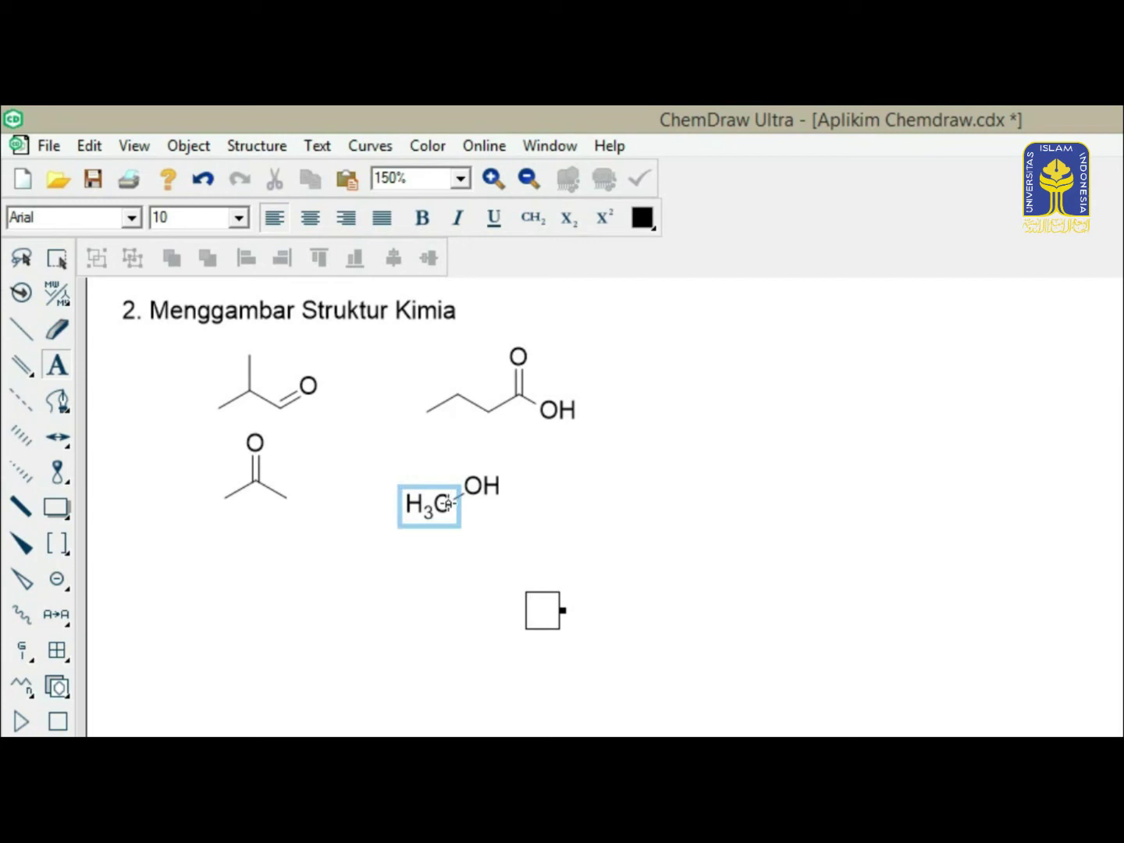
Step: Draw a four-bond zigzag chain beside the methanol structure and add an upward double bond to its second carbon
left_click(21, 328)
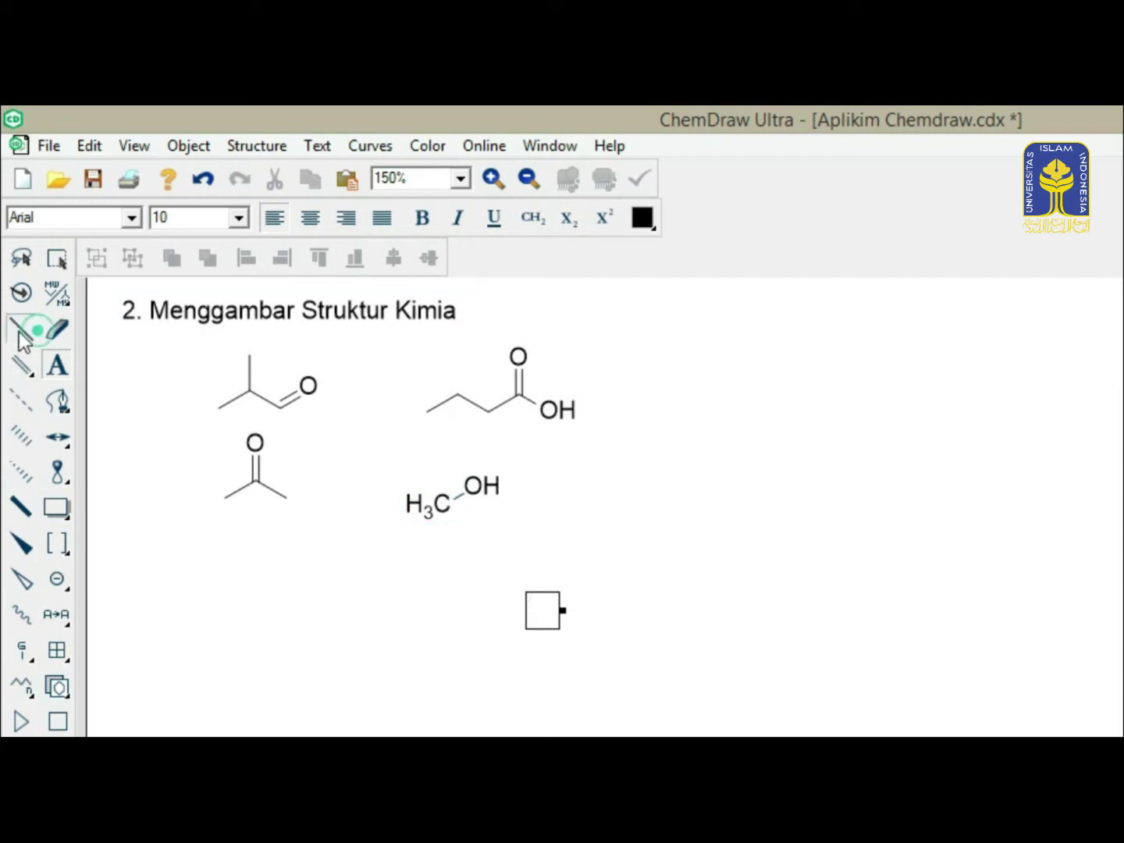
left_click(635, 494)
left_click(664, 476)
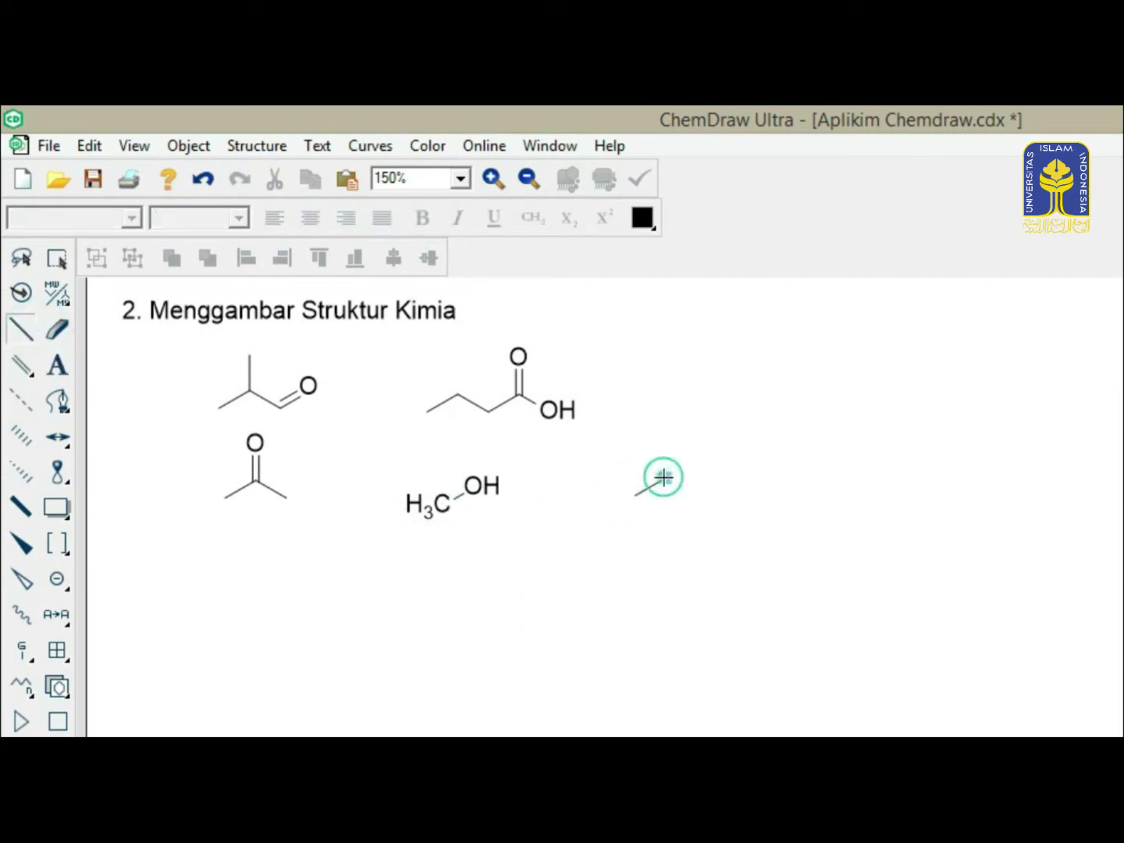
left_click(695, 496)
left_click(725, 478)
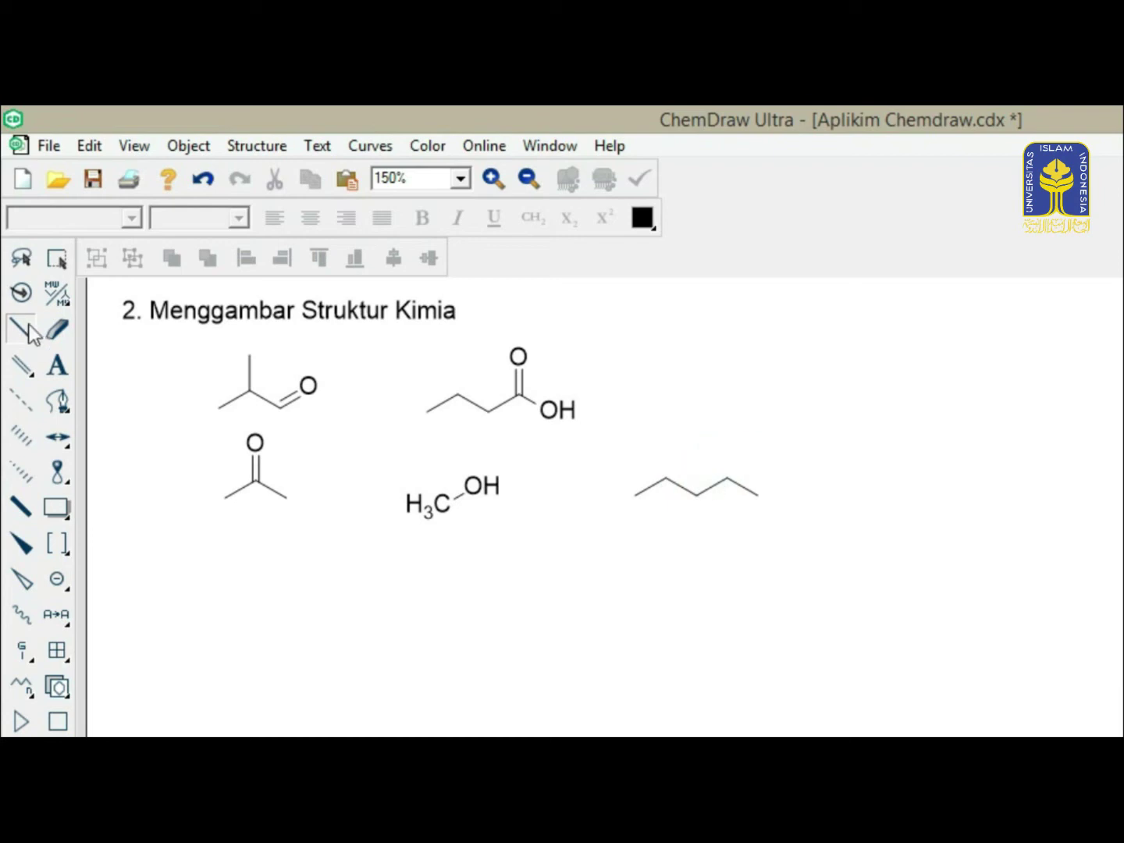
left_click(21, 364)
left_click(664, 478)
Step: Label the middle atom of the zigzag chain O and the upper end of its double bond O
left_click(56, 364)
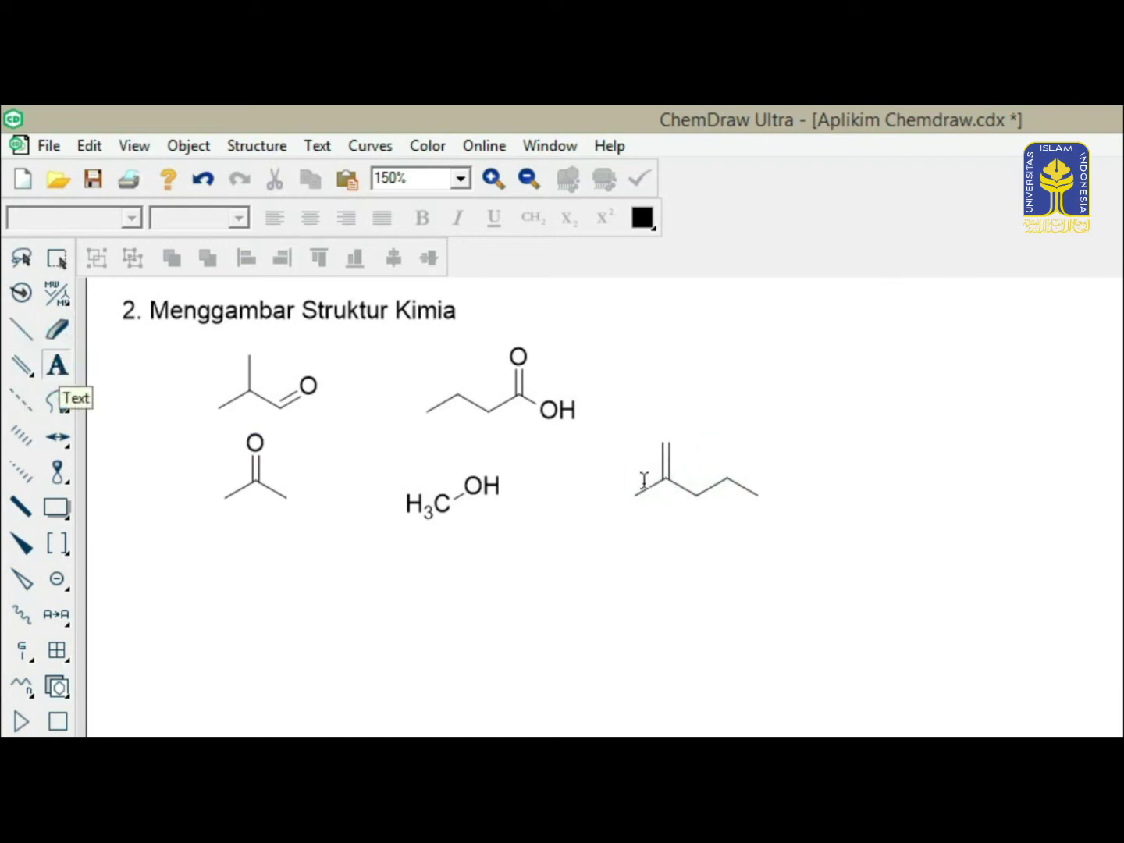
left_click(695, 496)
type("O")
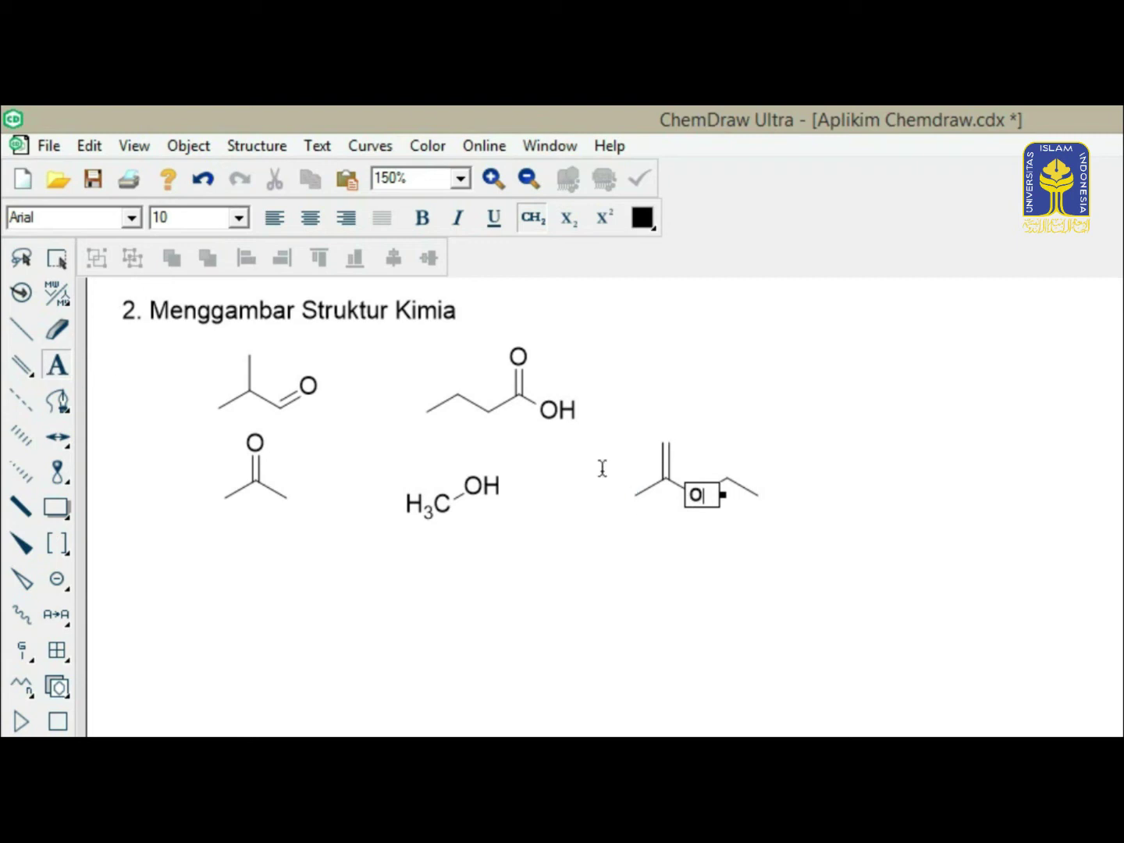
left_click(665, 445)
type("O")
Step: Remove the O label on the ester's double bond and re-enter O there and on the middle chain atom
left_click(60, 258)
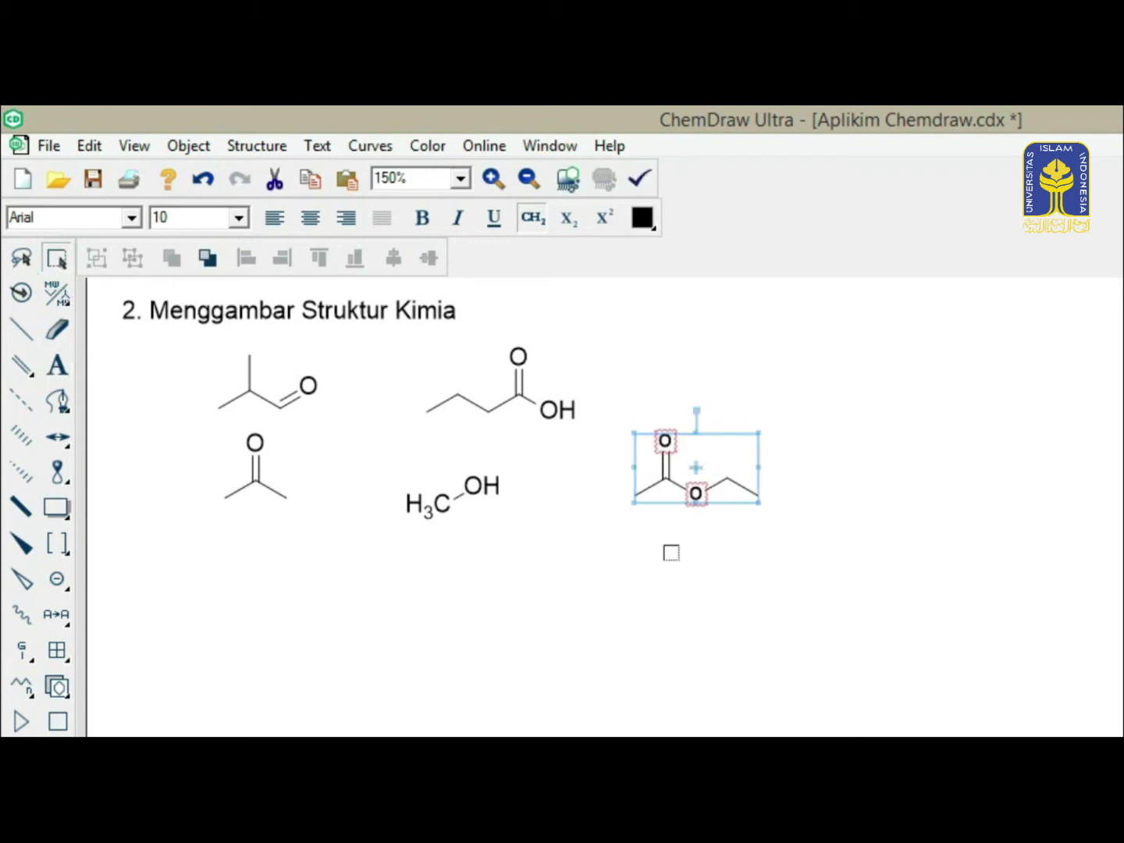
left_click(679, 576)
left_click(665, 446)
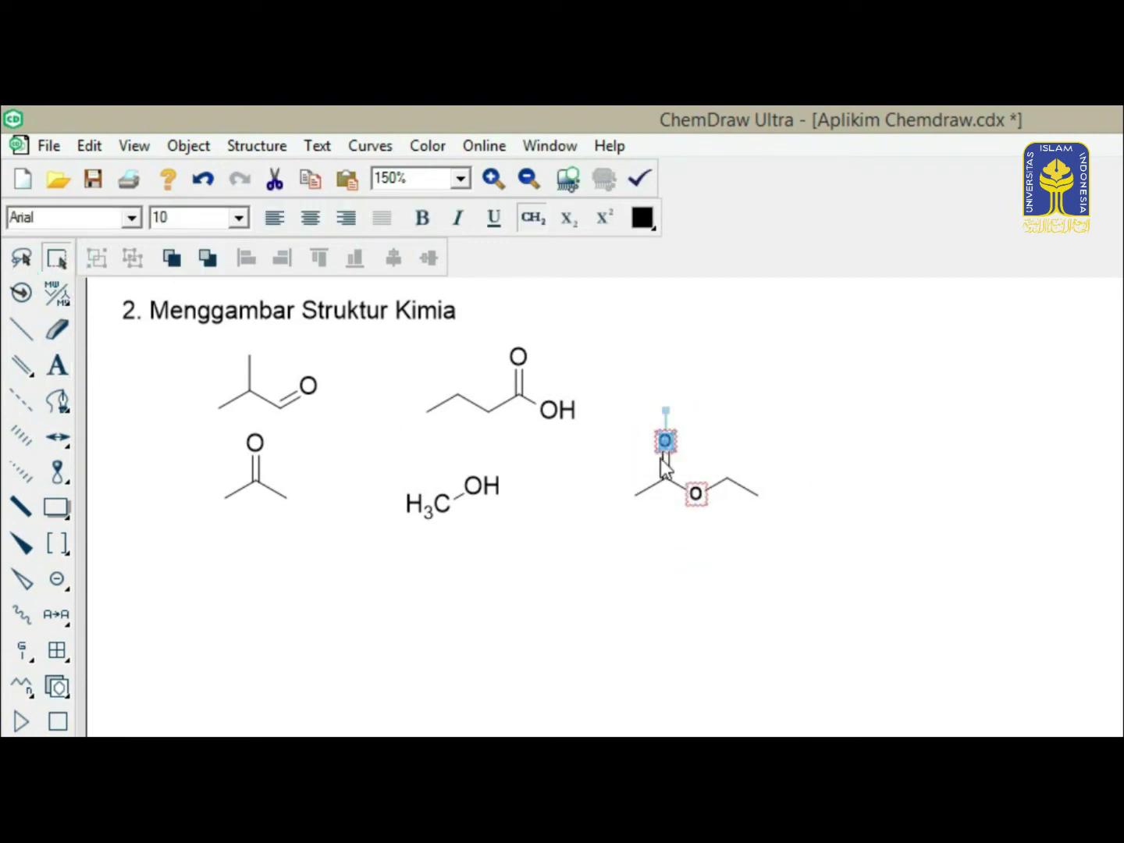
key("Delete")
left_click(57, 364)
left_click(665, 444)
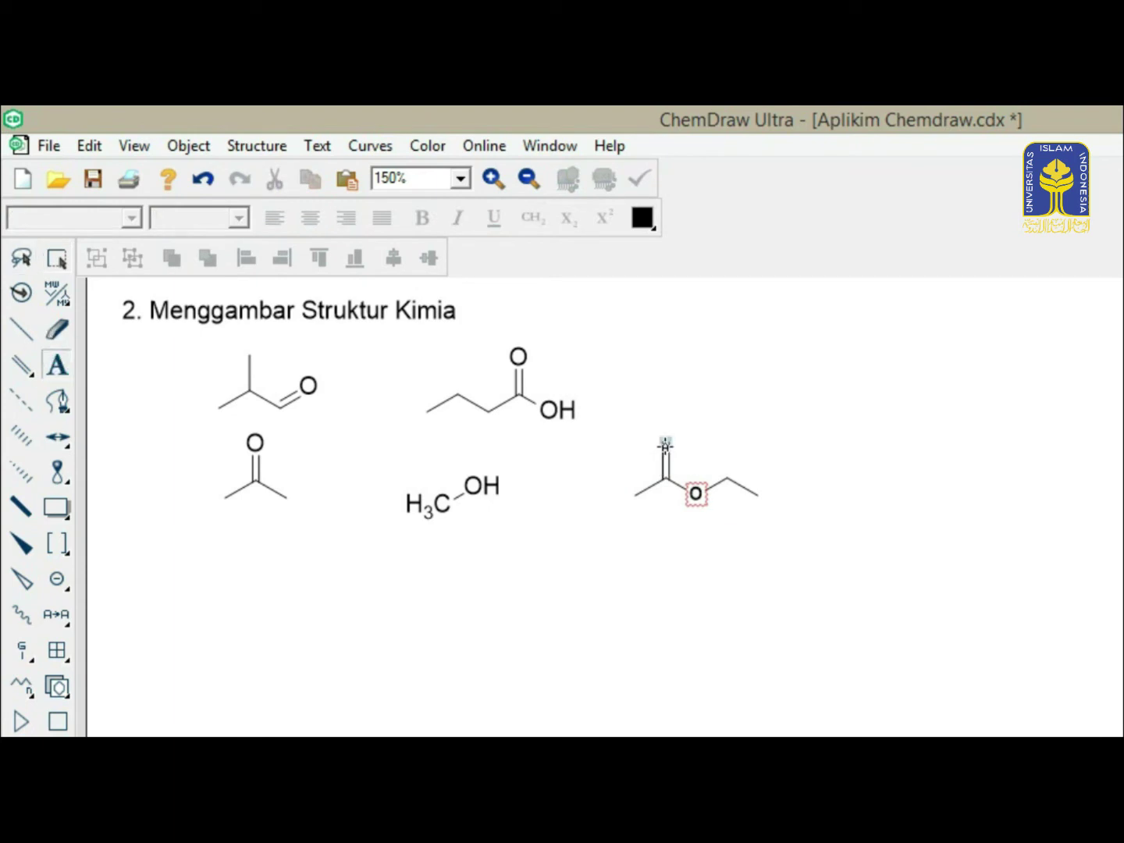
type("O")
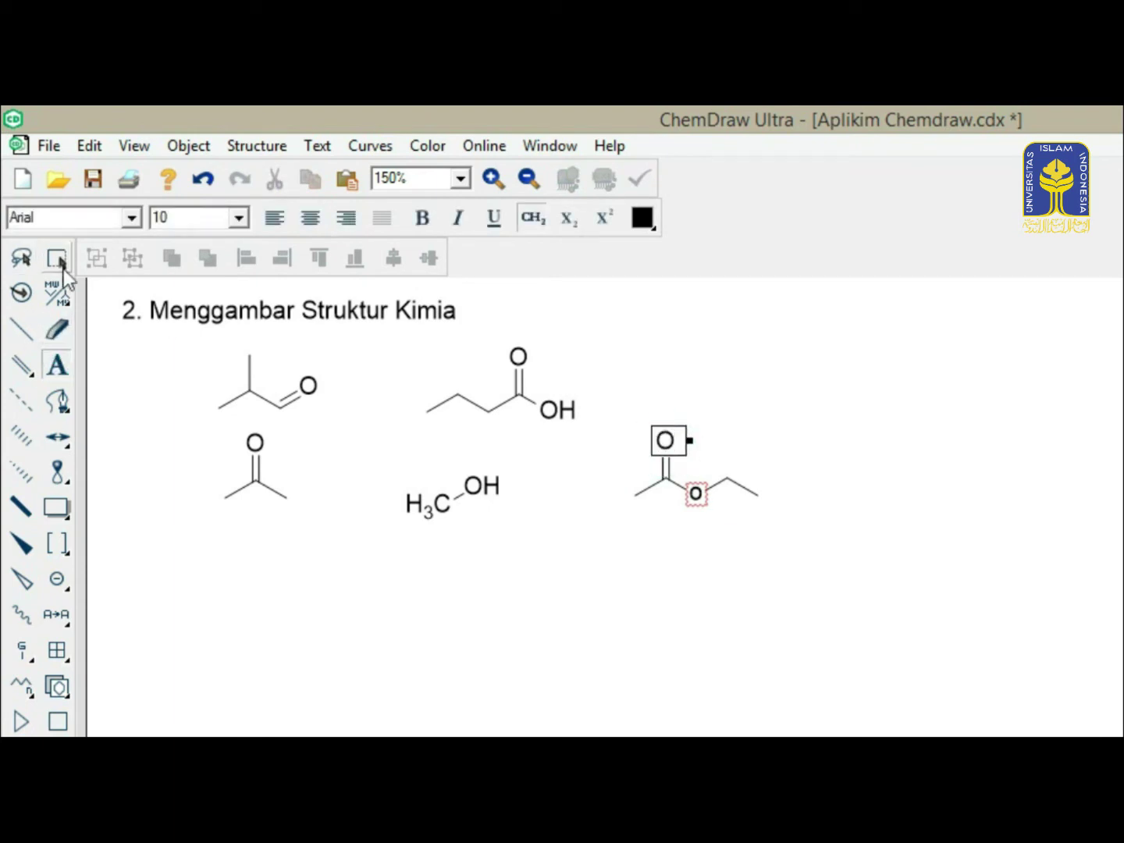
left_click(695, 493)
left_click(713, 664)
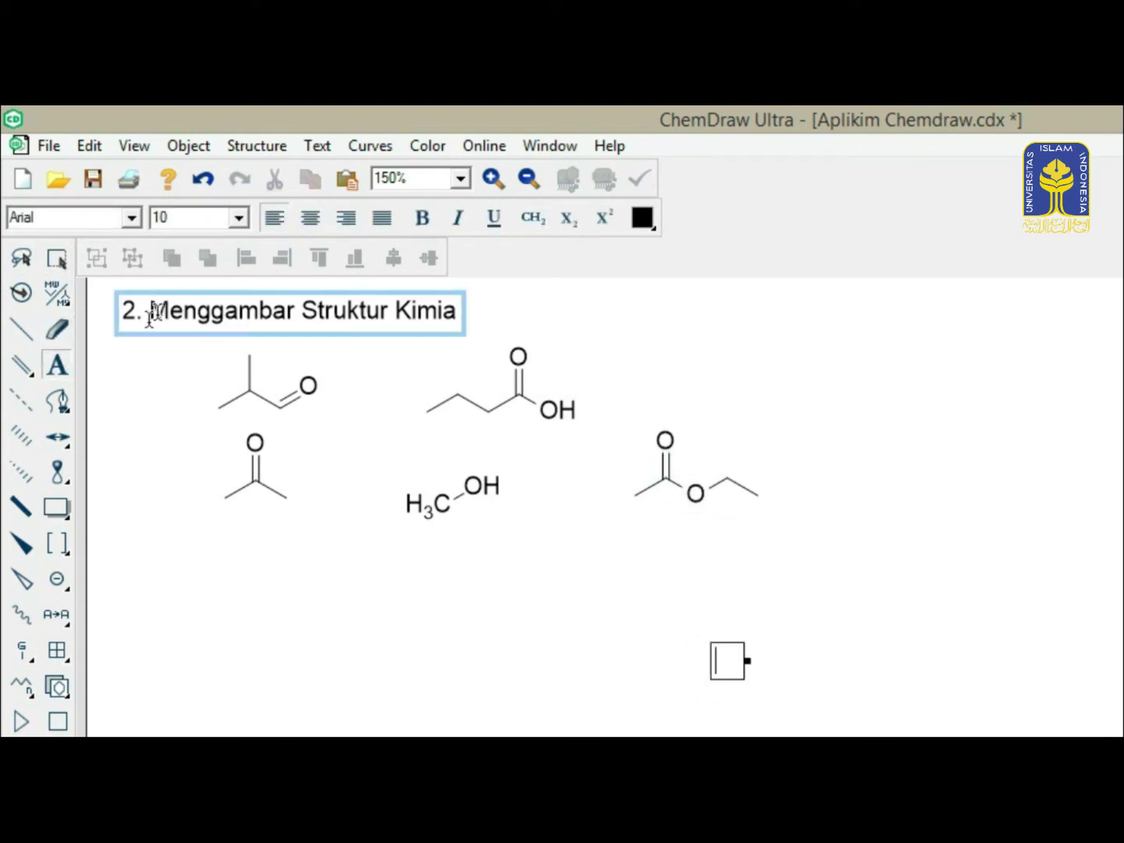
Step: Move the ester, methanol and ketone structures down to leave room beneath the upper row of structures
left_click(57, 260)
left_click_drag(695, 468, 701, 500)
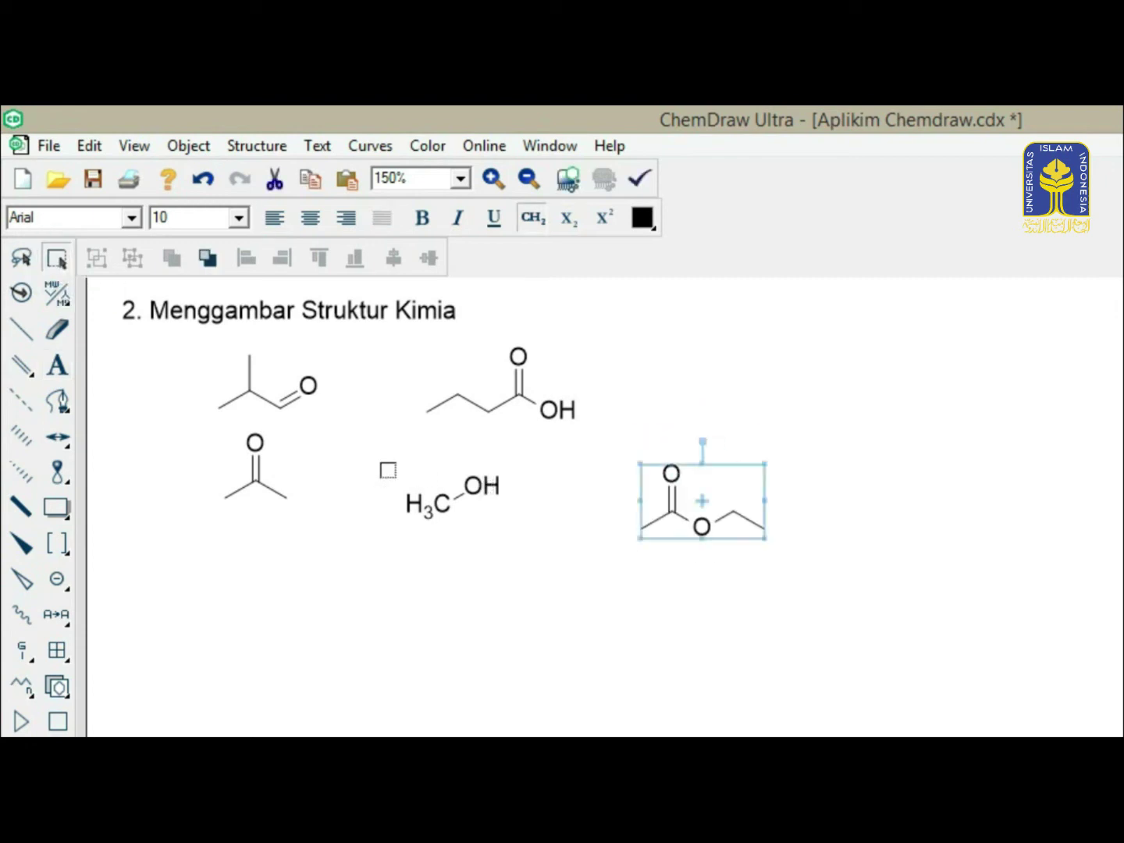
left_click_drag(375, 455, 532, 559)
left_click_drag(466, 496, 483, 524)
left_click_drag(189, 430, 314, 545)
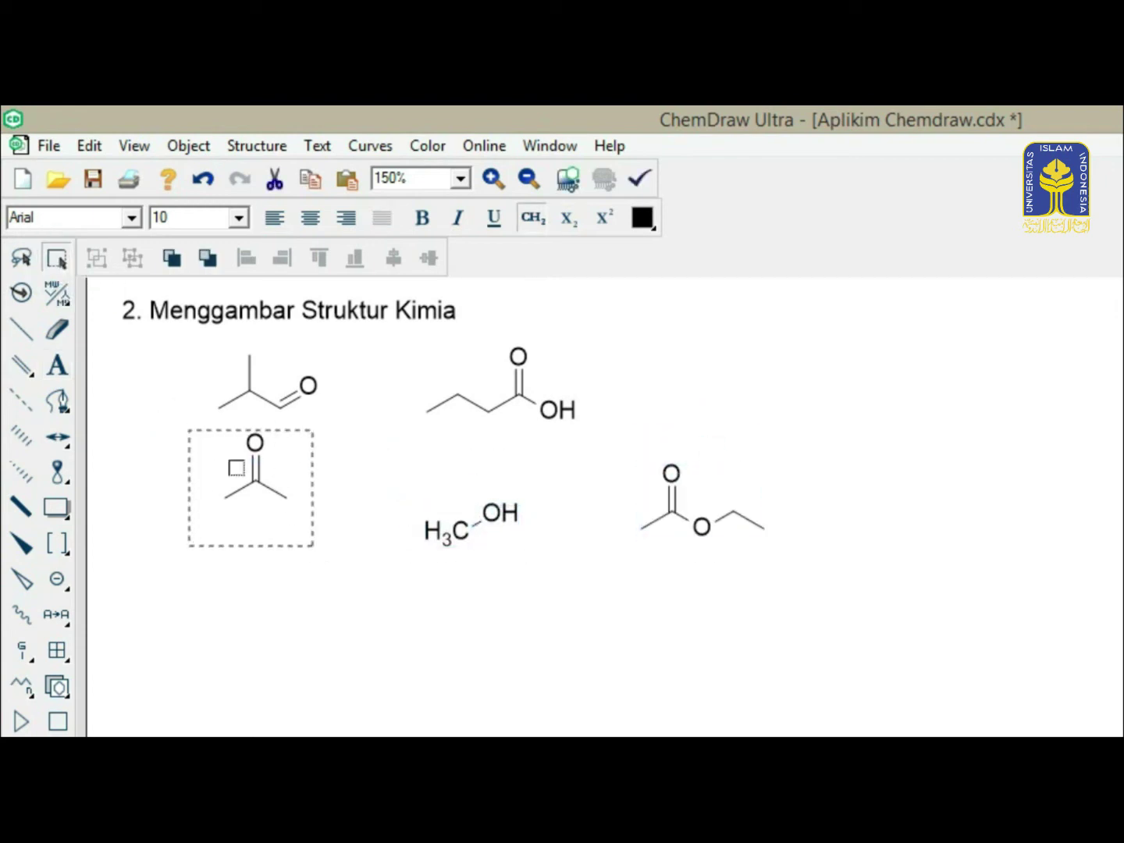
left_click_drag(245, 467, 242, 516)
Step: Generate name captions for the branched aldehyde and the carboxylic acid using Convert Structure to Name
left_click_drag(185, 341, 350, 428)
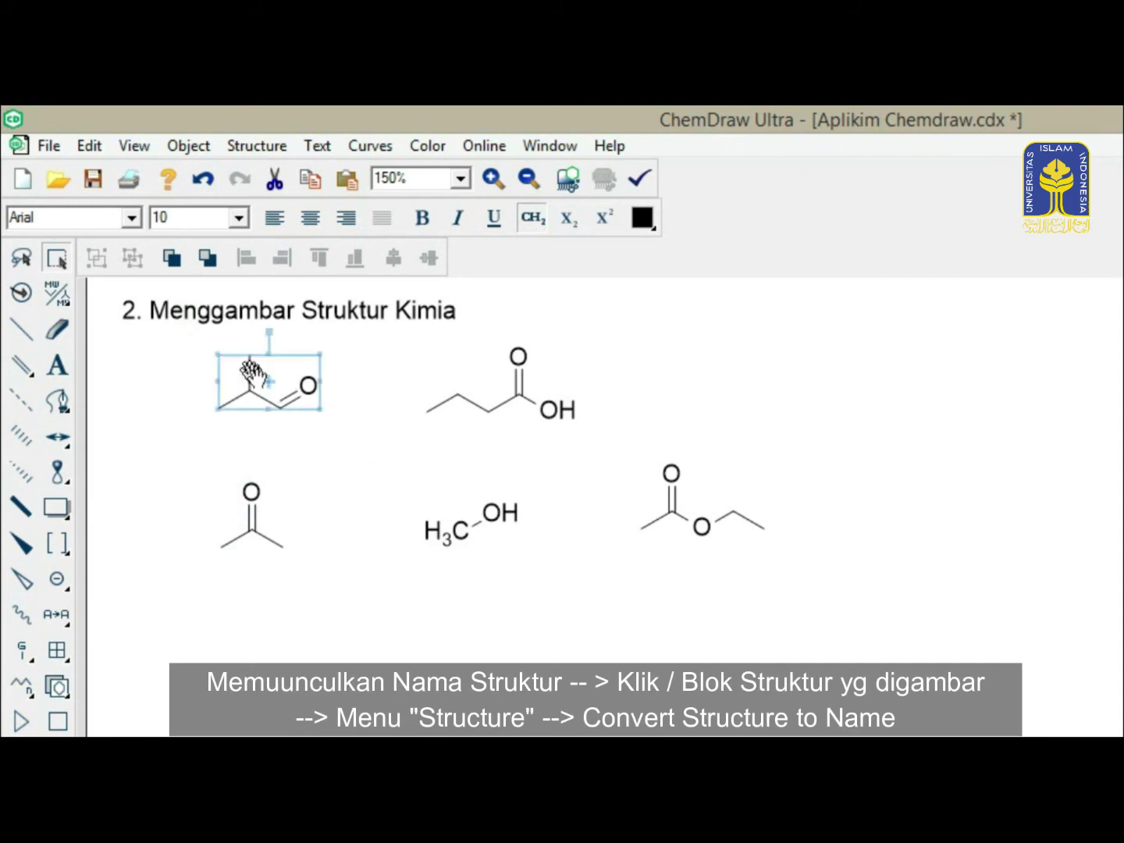
left_click(257, 147)
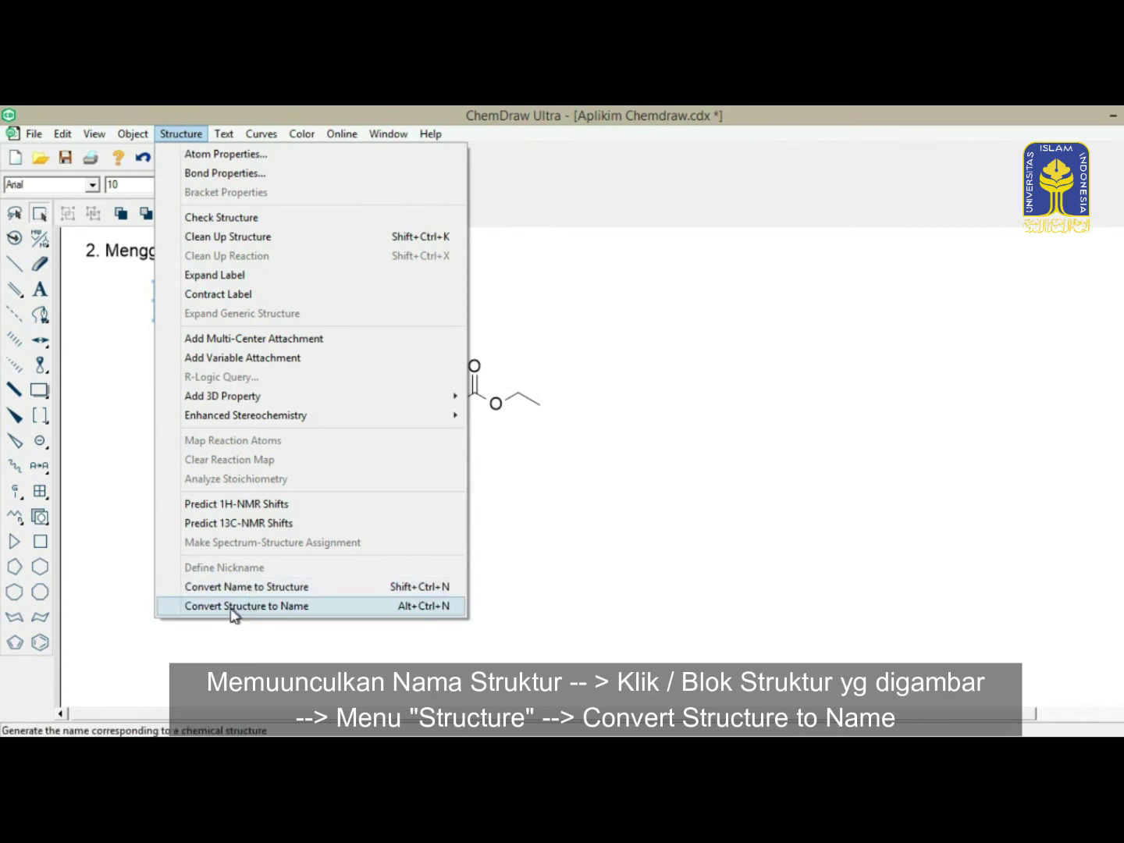
left_click(318, 614)
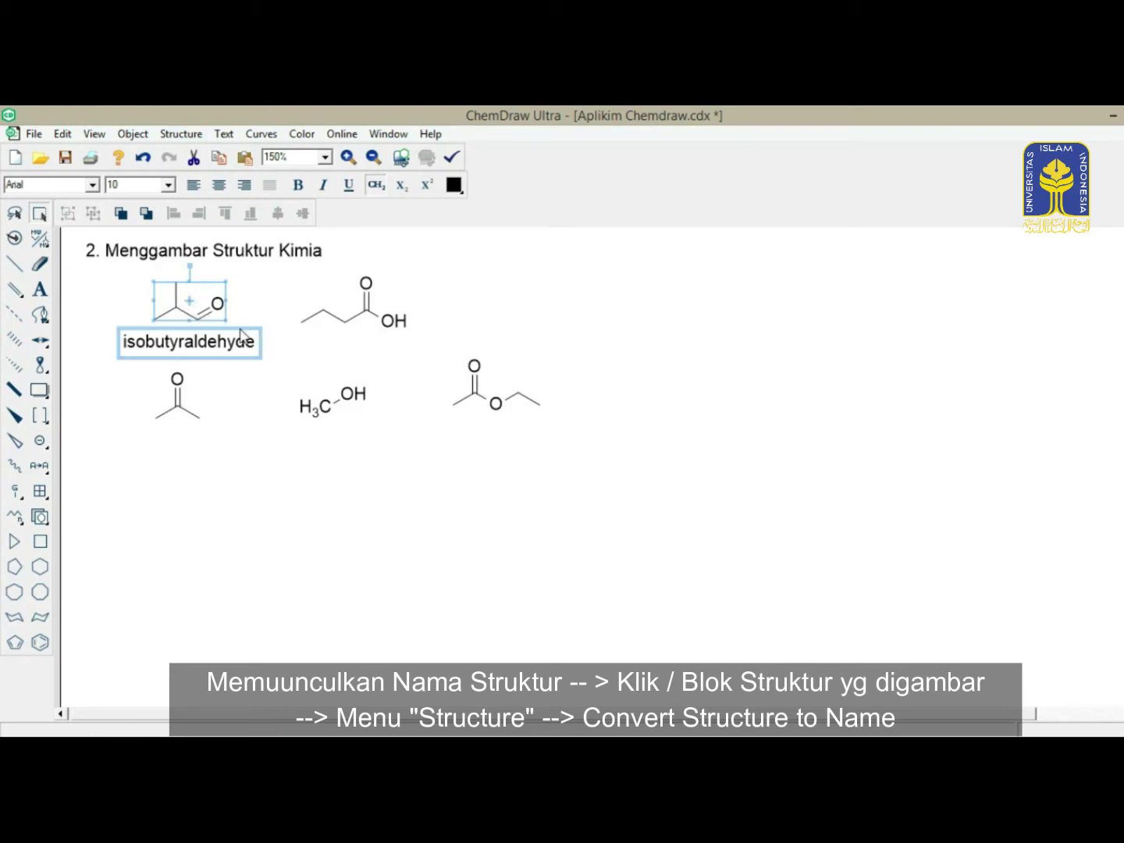
left_click_drag(285, 263, 429, 337)
left_click(180, 135)
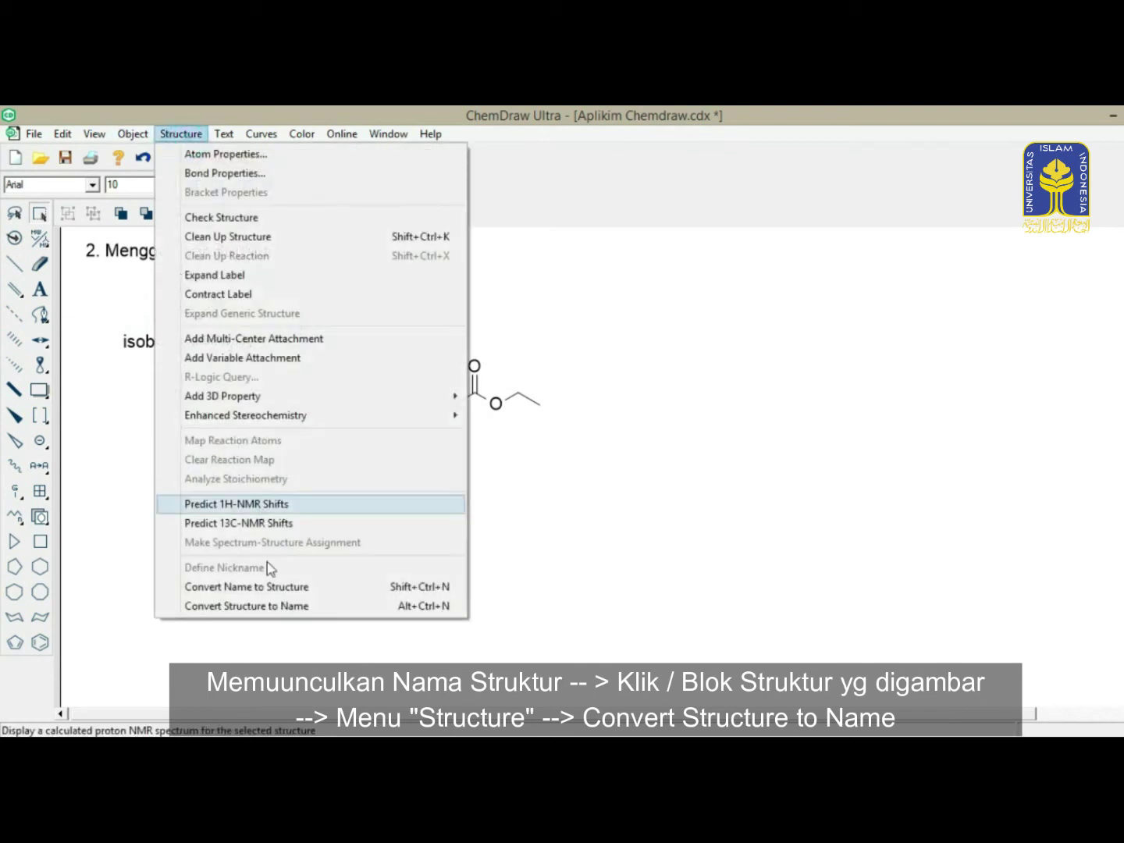
left_click(266, 607)
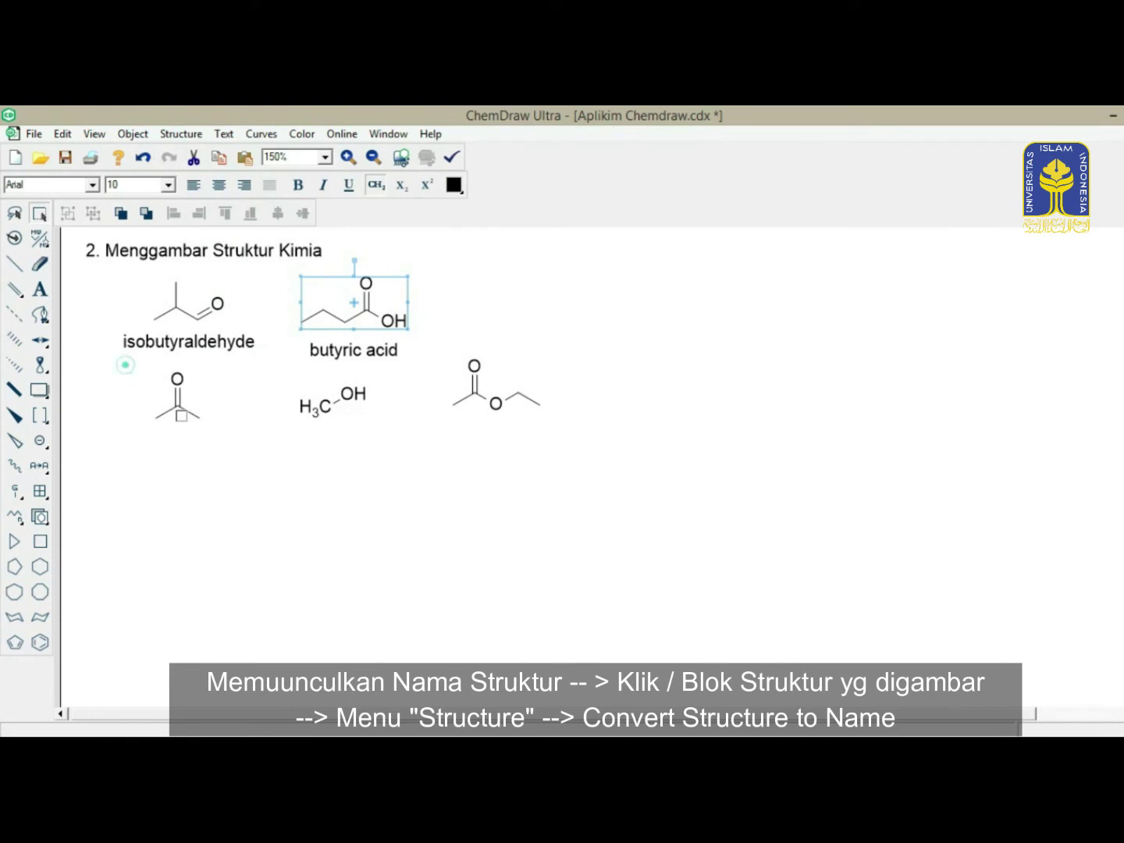
Step: Generate name captions for the three-carbon ketone and the H3C–OH structure using Convert Structure to Name
left_click_drag(123, 362, 226, 448)
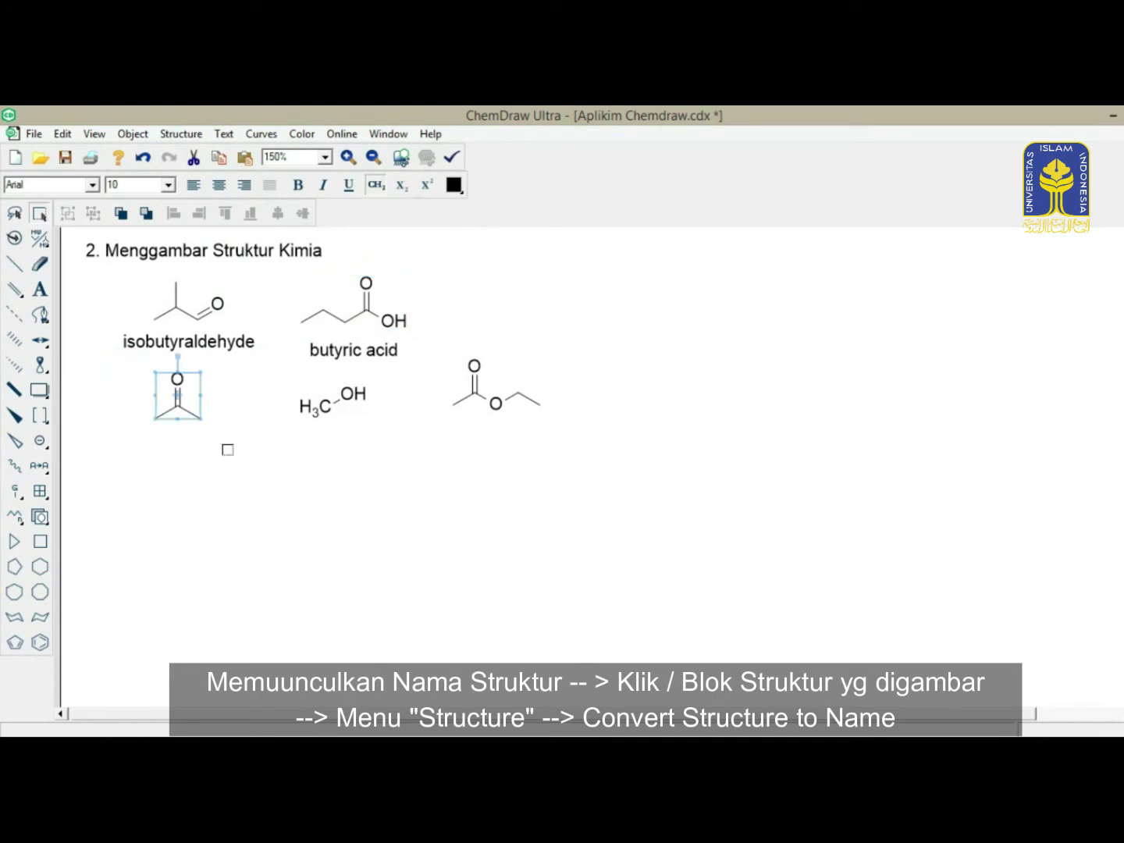
left_click(187, 134)
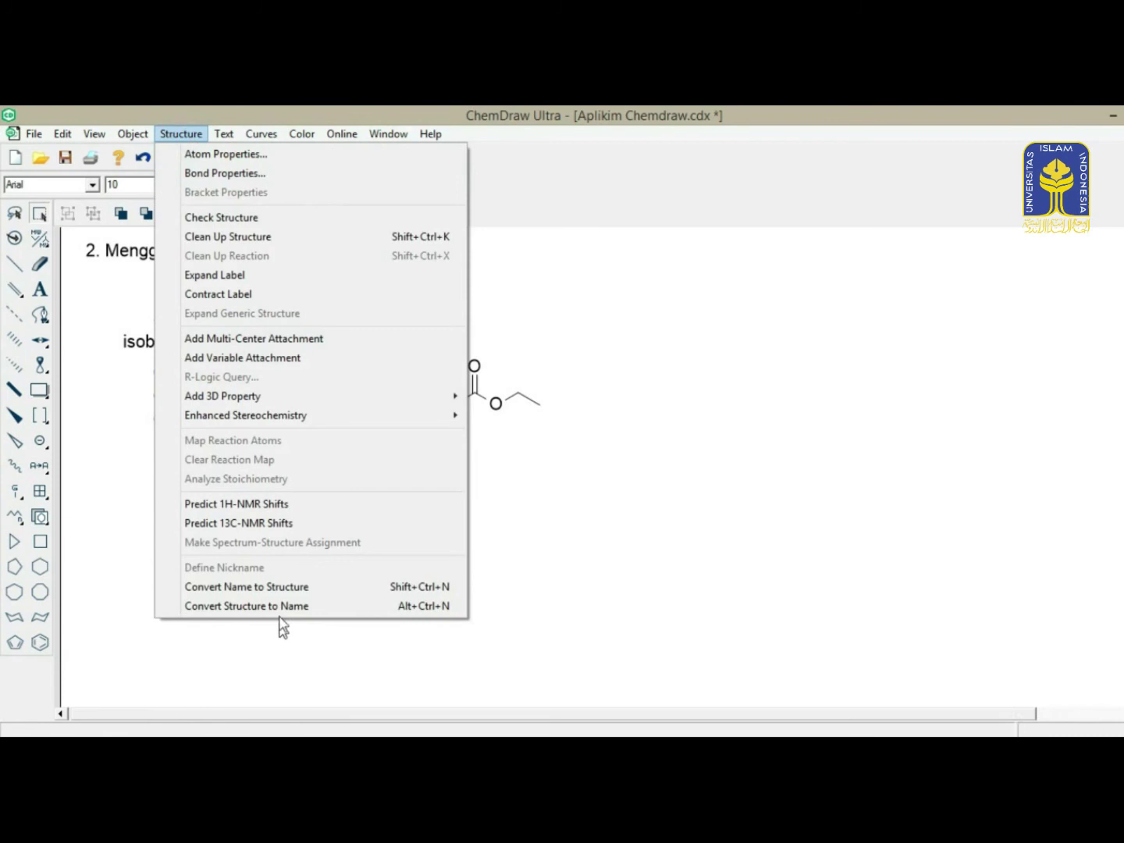
left_click(281, 605)
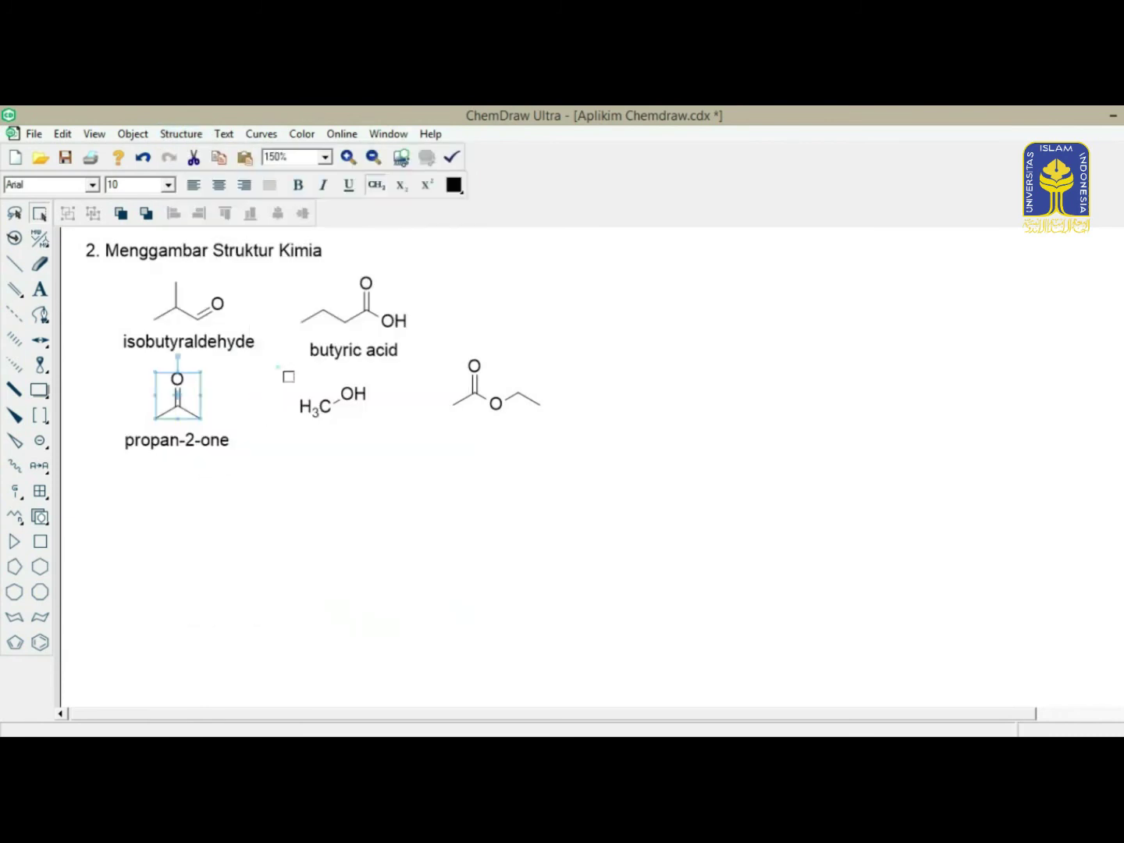
left_click_drag(278, 370, 397, 444)
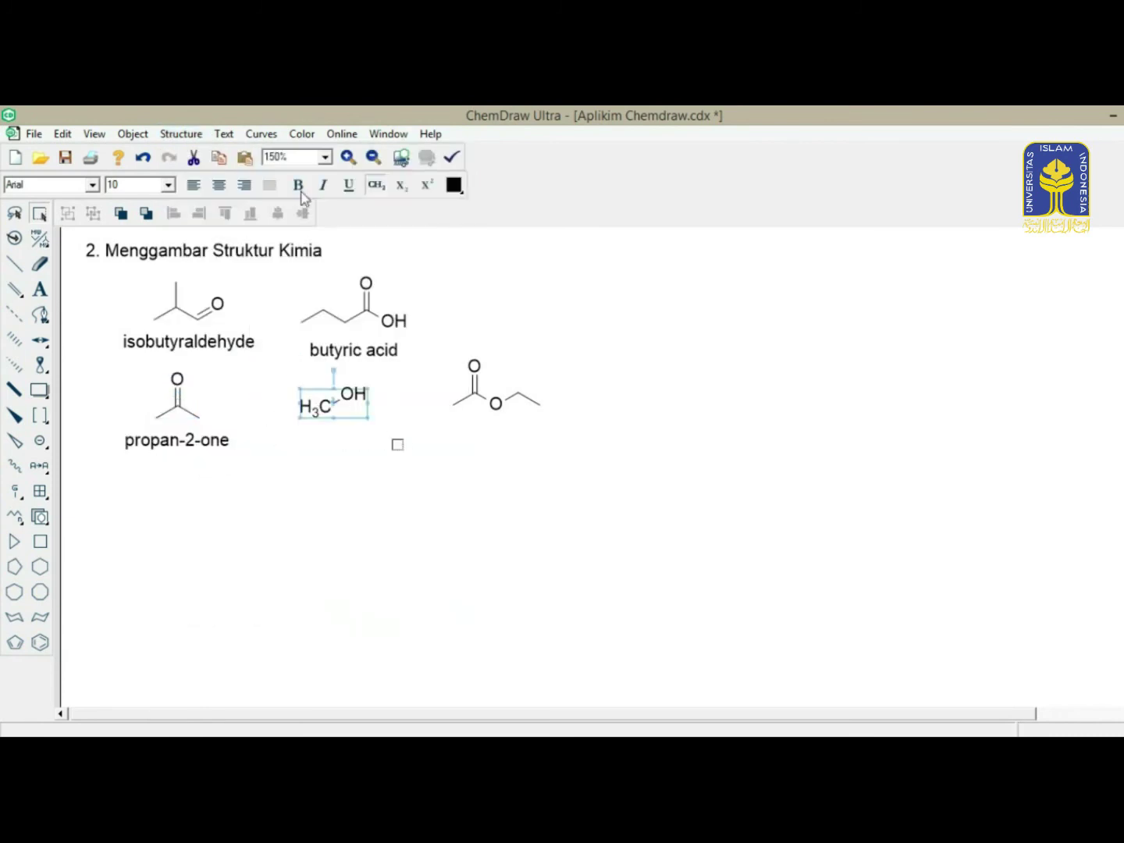
left_click(181, 134)
left_click(284, 605)
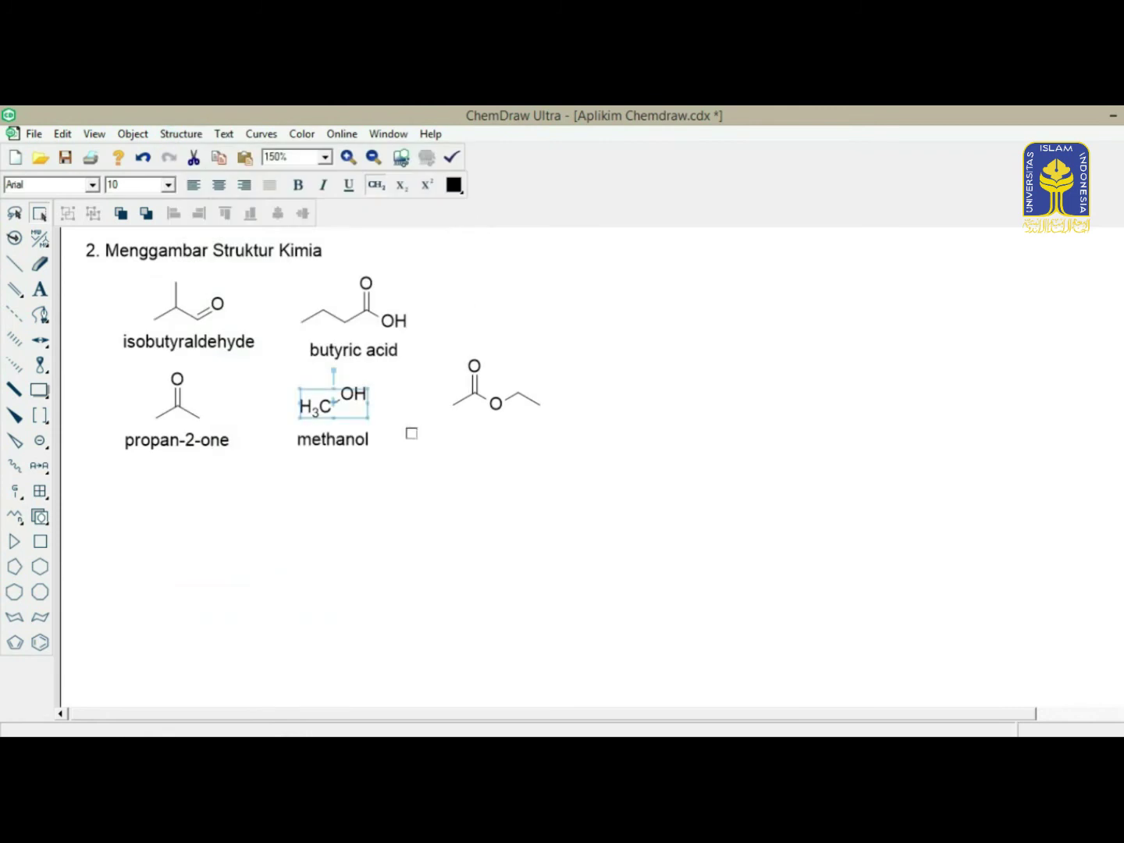
Step: Generate a name caption for the ester using Convert Structure to Name, leaving nothing selected
left_click_drag(431, 341, 564, 432)
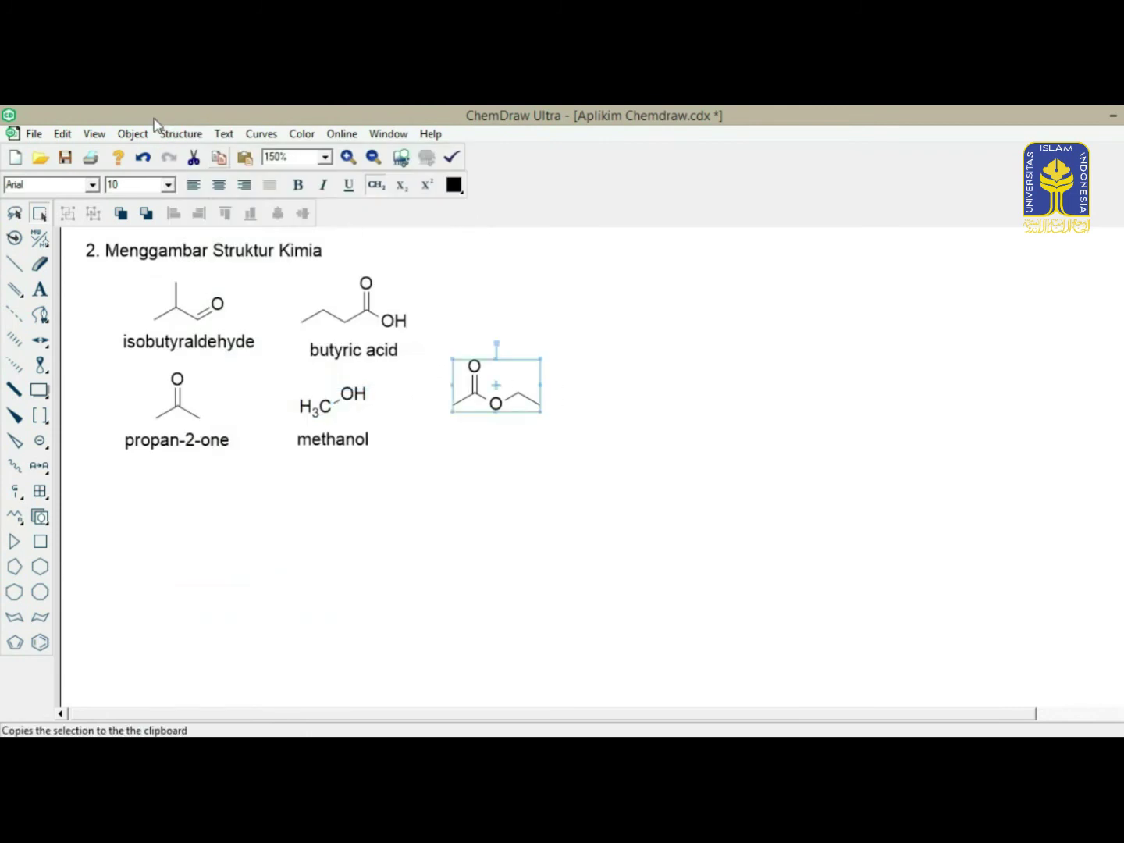
left_click(173, 137)
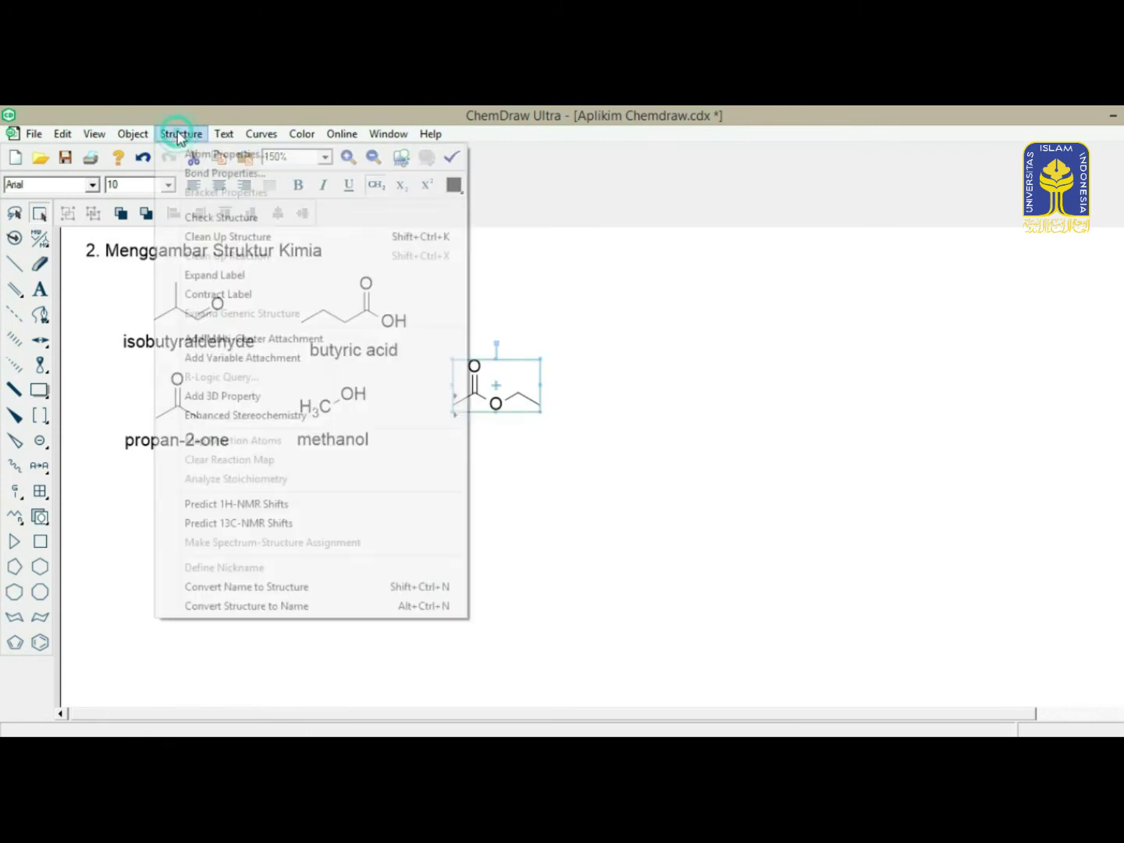
left_click(237, 606)
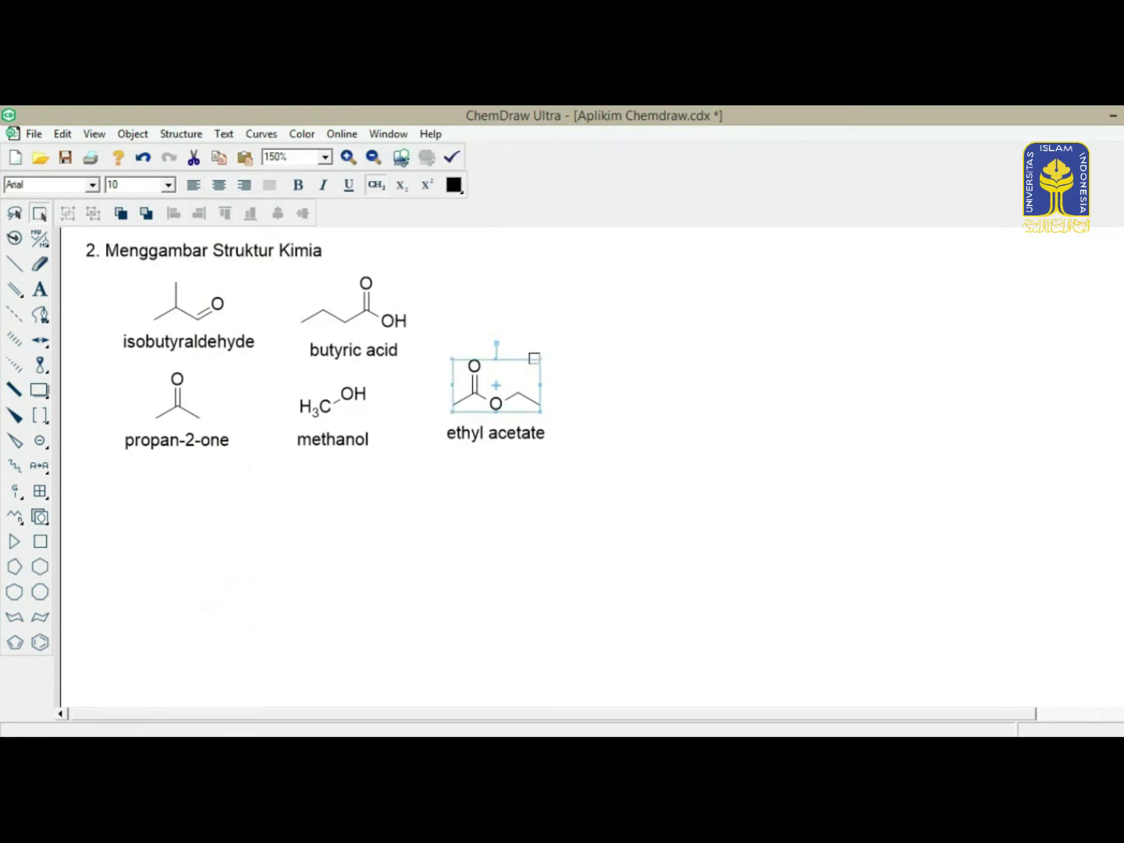
left_click(496, 305)
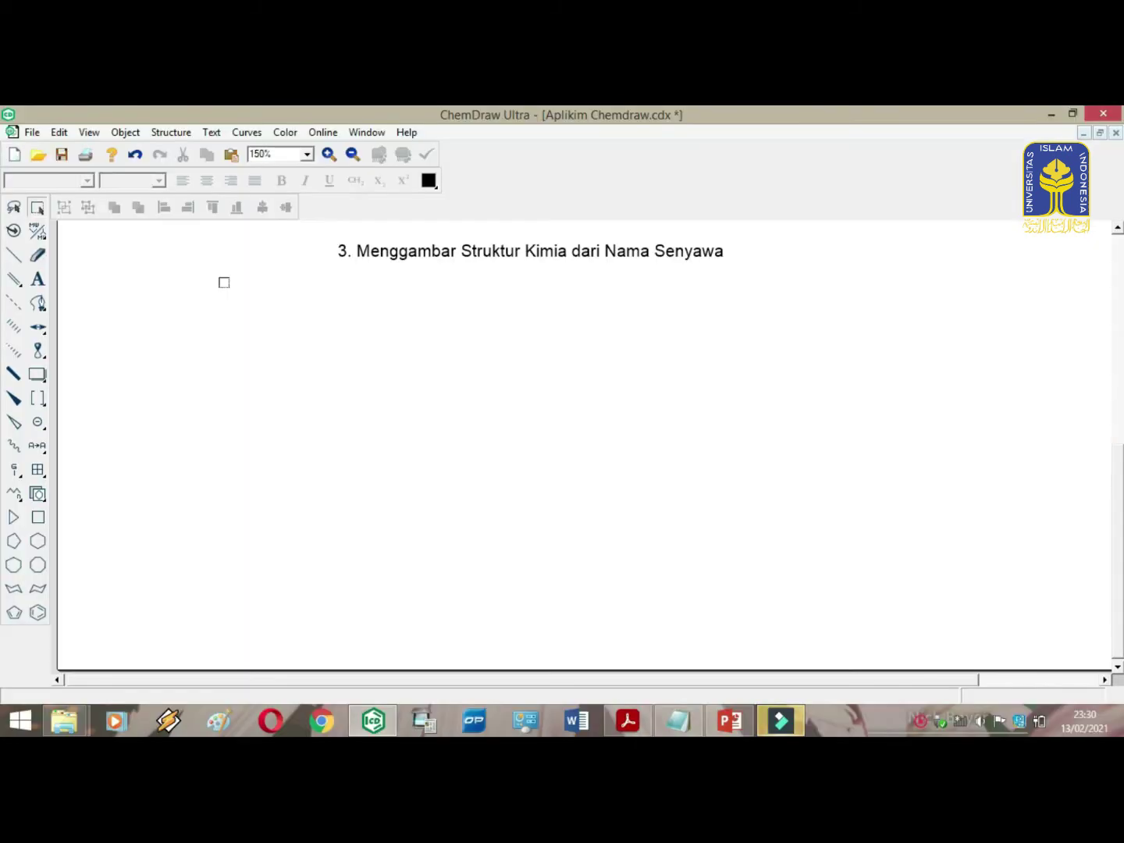
Step: Insert the structure of Ethyl Acetate from its name, with the name pasted below, and place it beneath the section 3 heading
left_click(170, 132)
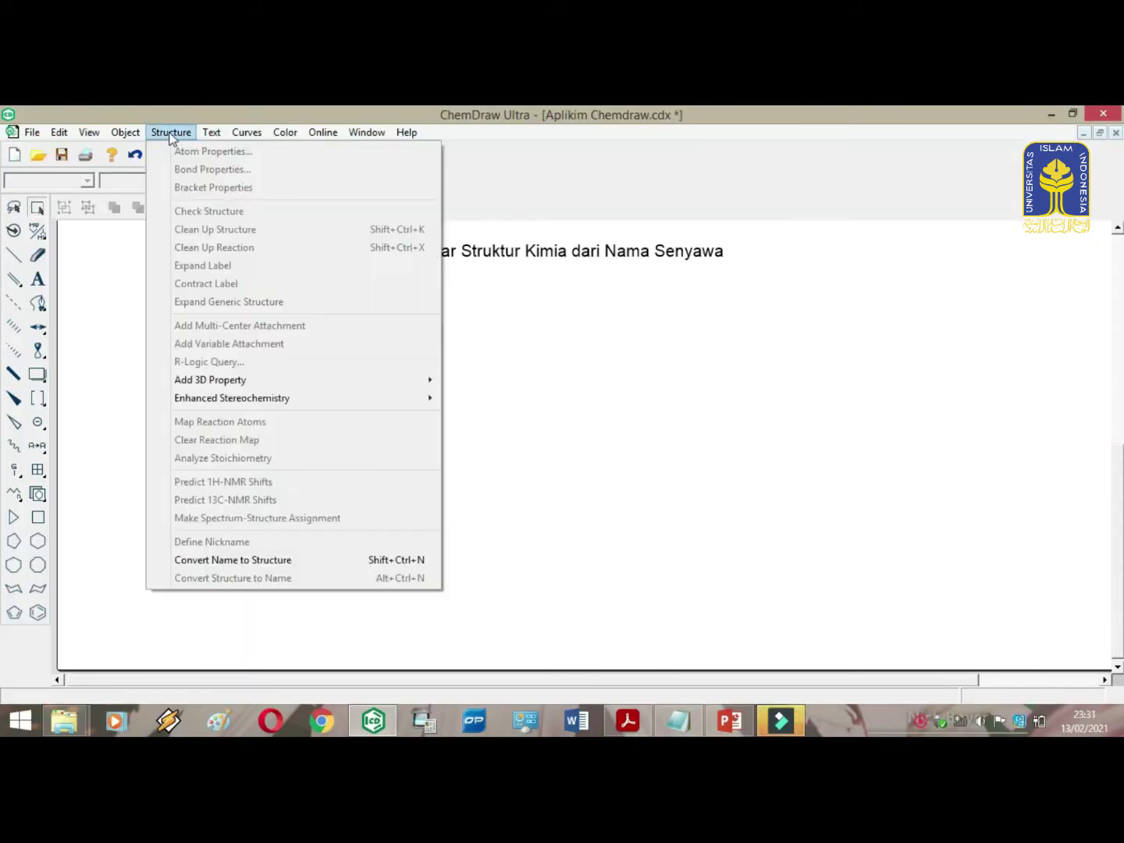
left_click(173, 561)
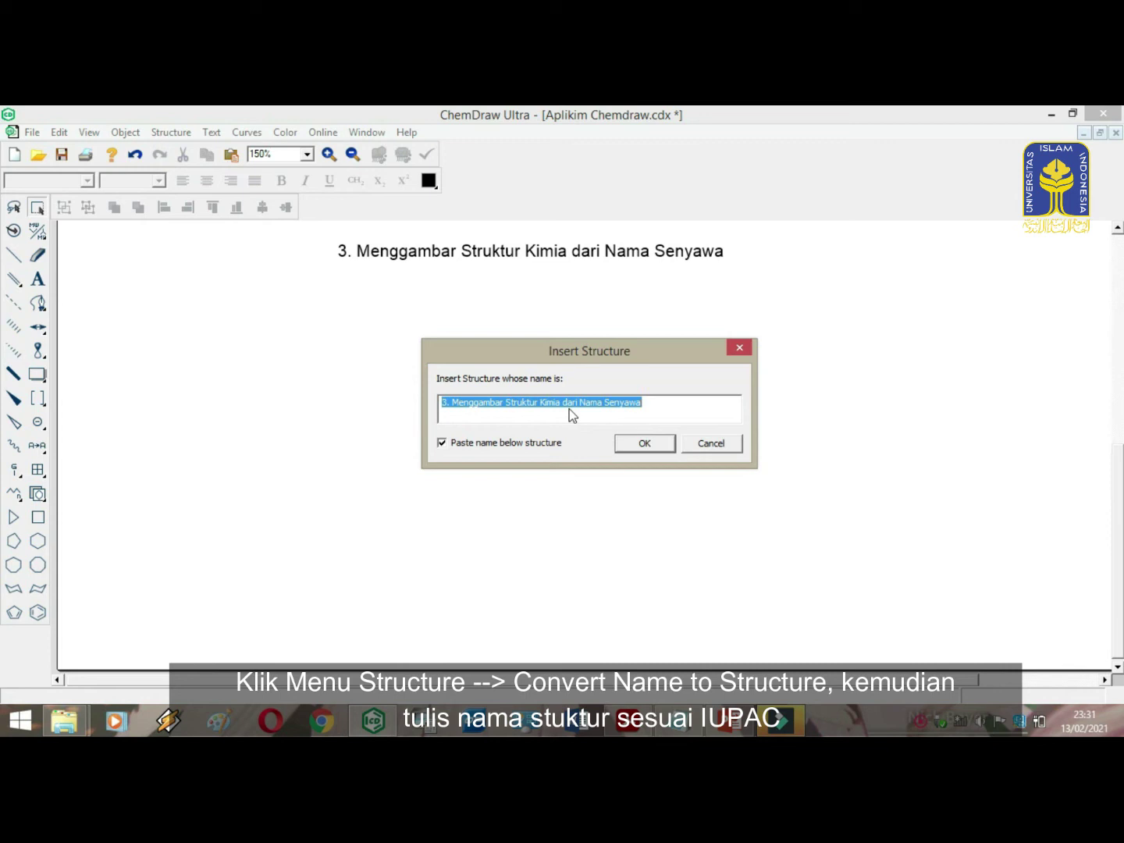
key("BackSpace")
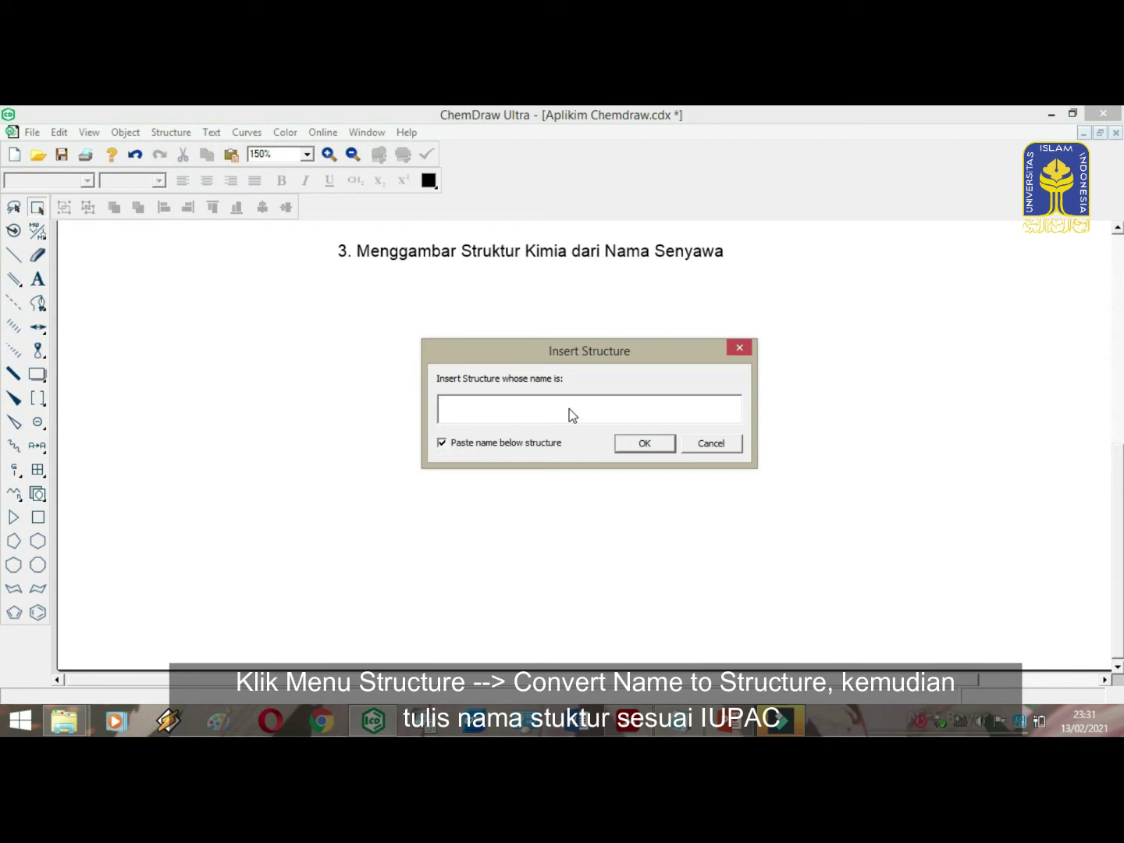
type("Ethyl Acetate")
left_click(636, 445)
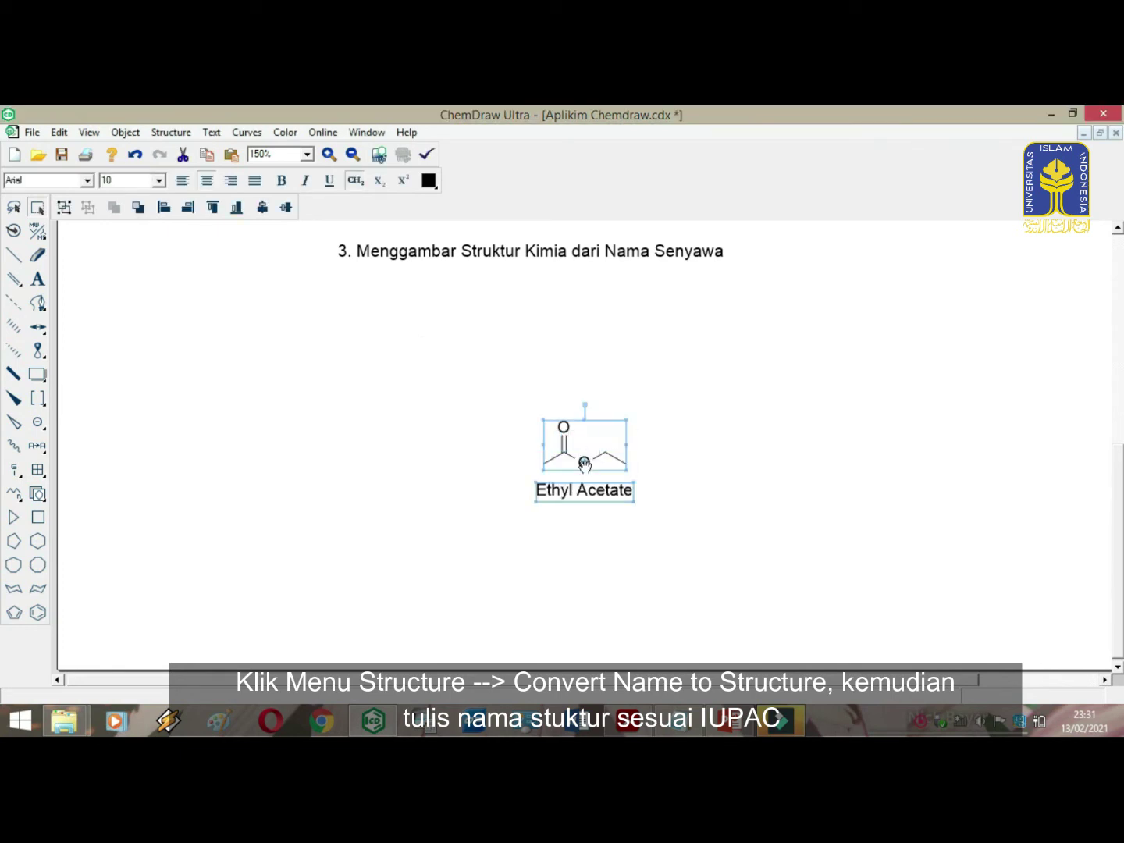
left_click_drag(582, 463, 403, 361)
Step: Insert the structure of methanol from its name, with the name pasted below, and place it beside the ethyl acetate structure
left_click(174, 132)
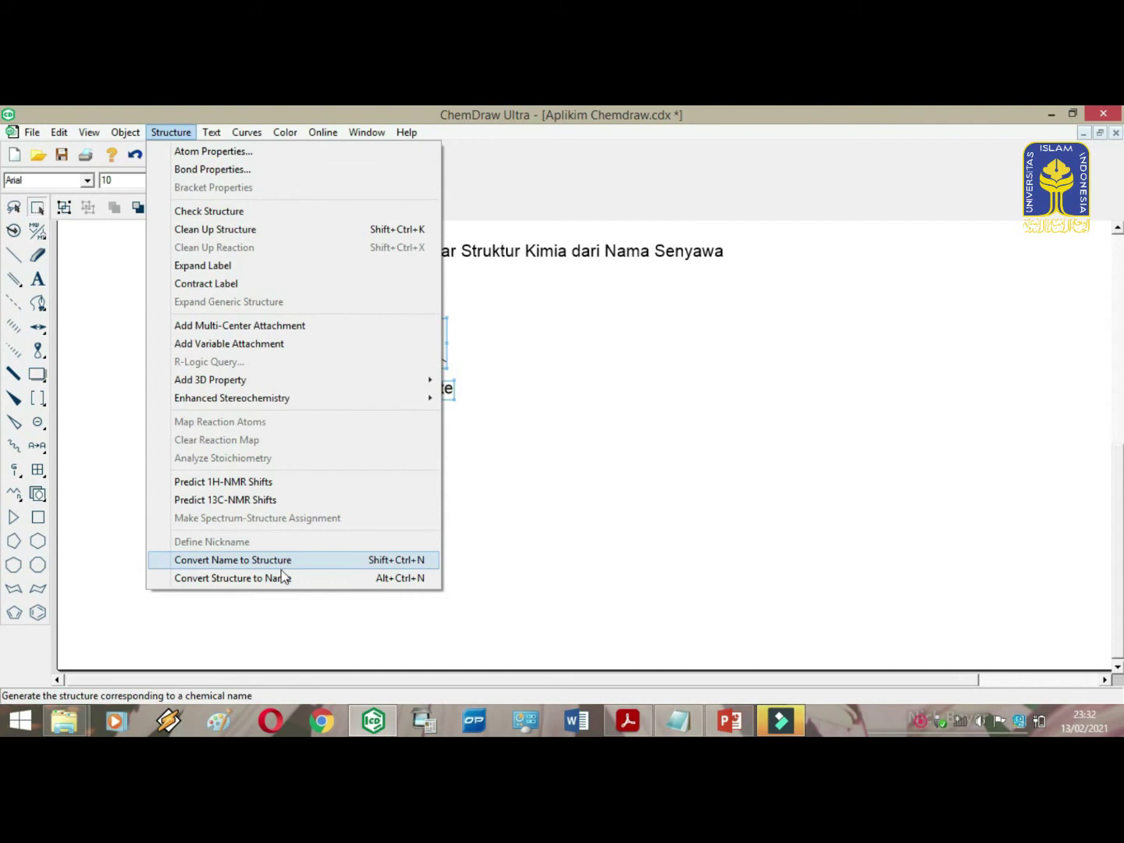
left_click(283, 562)
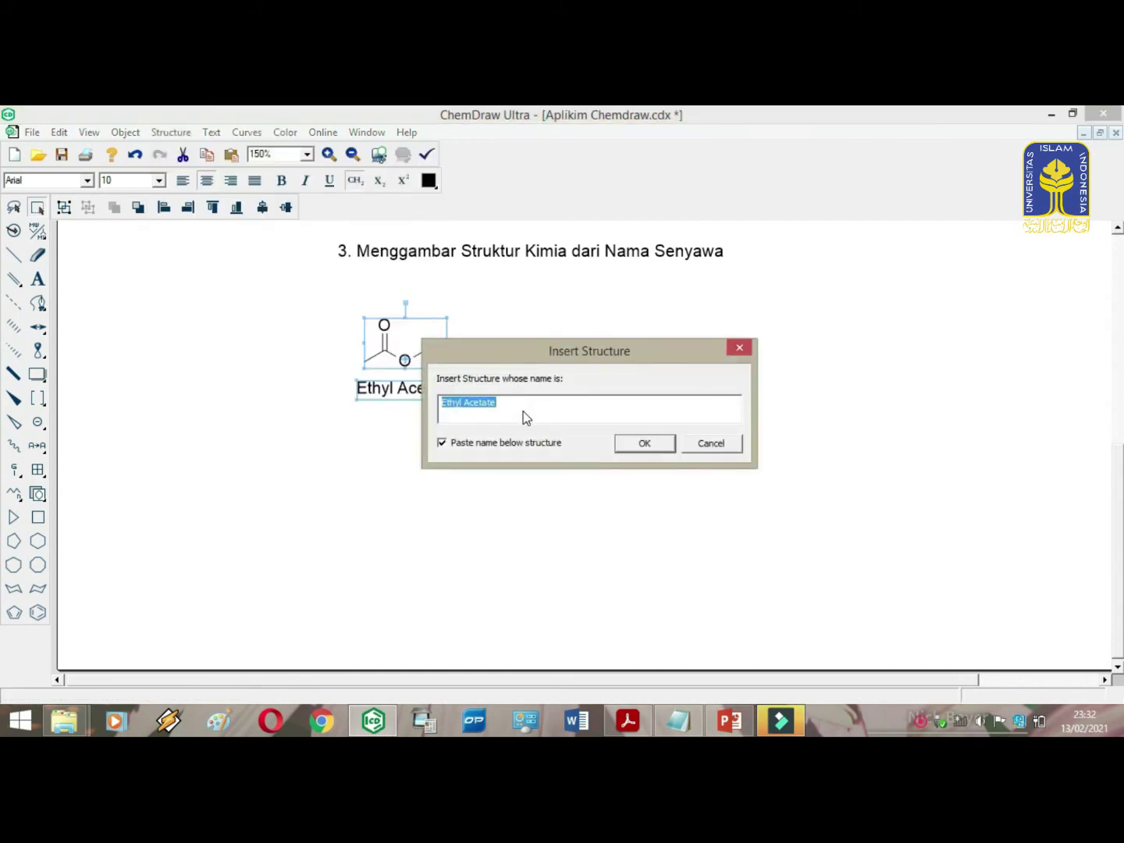
type("methanol")
left_click(636, 445)
left_click_drag(594, 470, 555, 386)
left_click(555, 385)
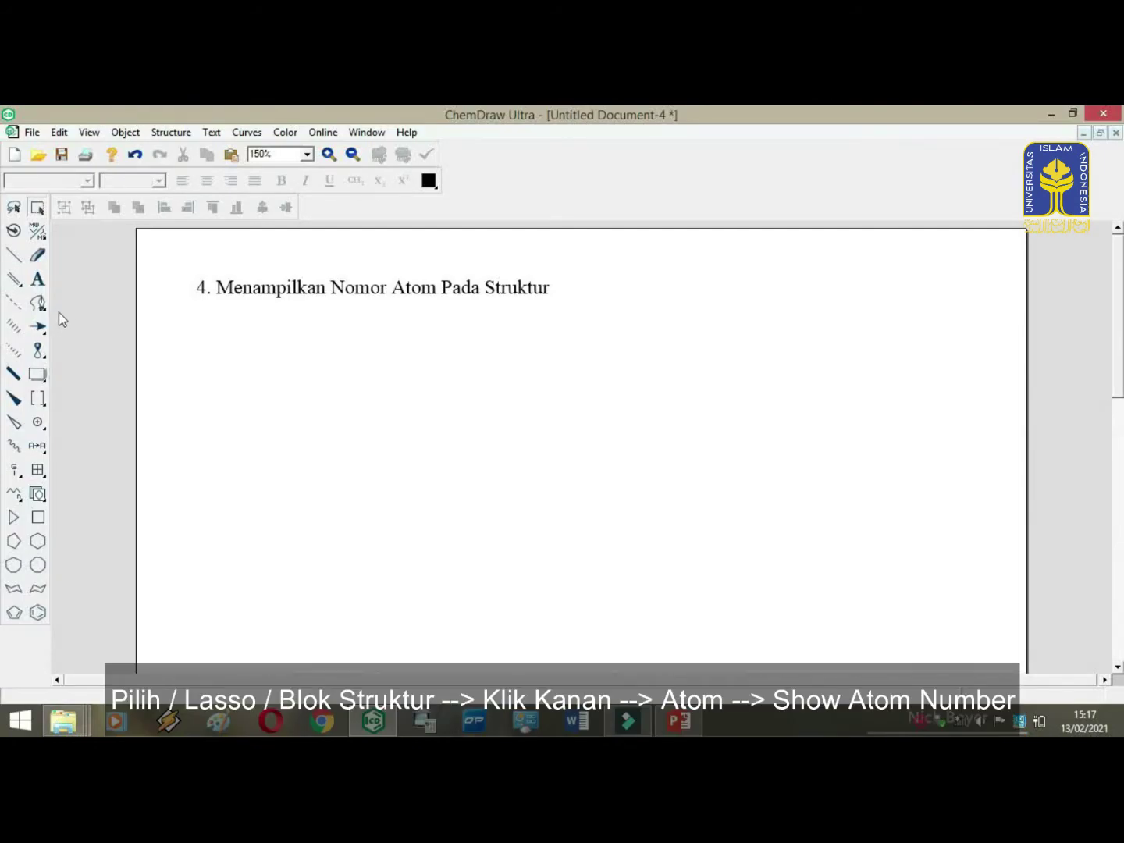
Step: Draw a cyclohexane ring beneath the section 4 heading and show its atom numbers
left_click(37, 543)
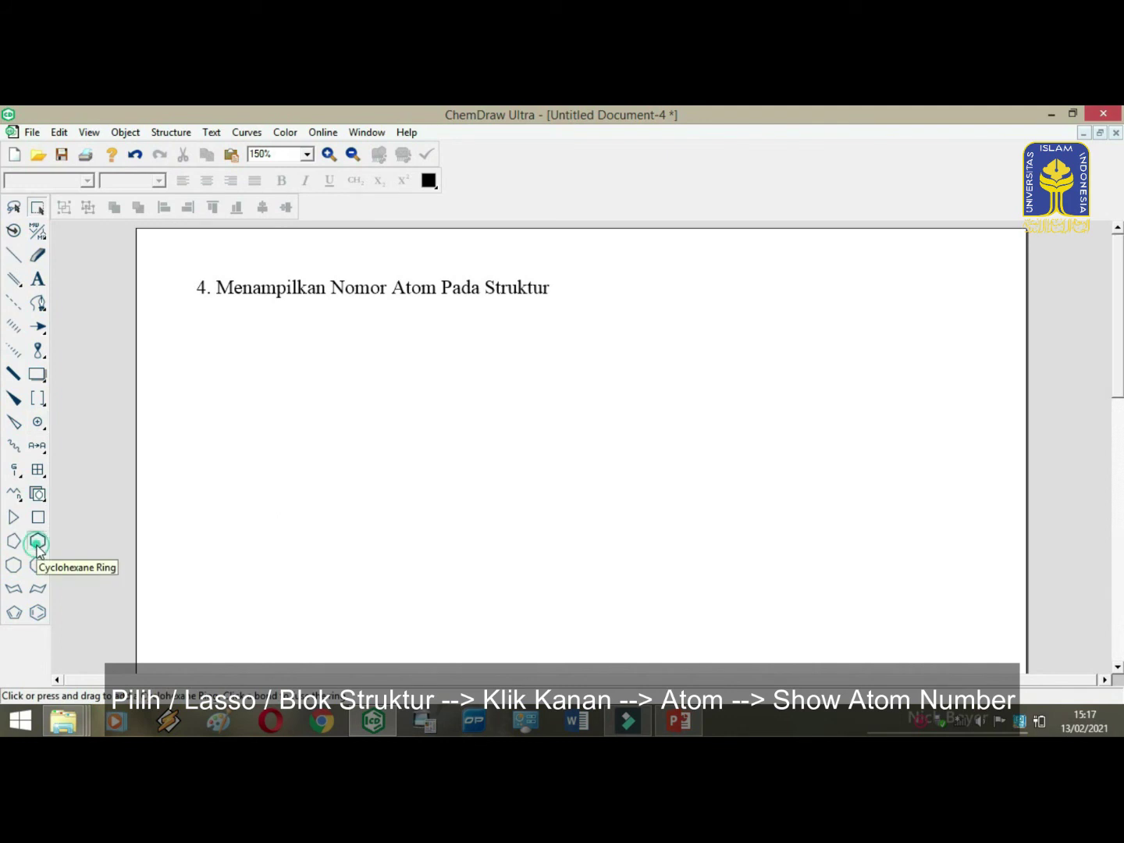
left_click(266, 381)
left_click(37, 208)
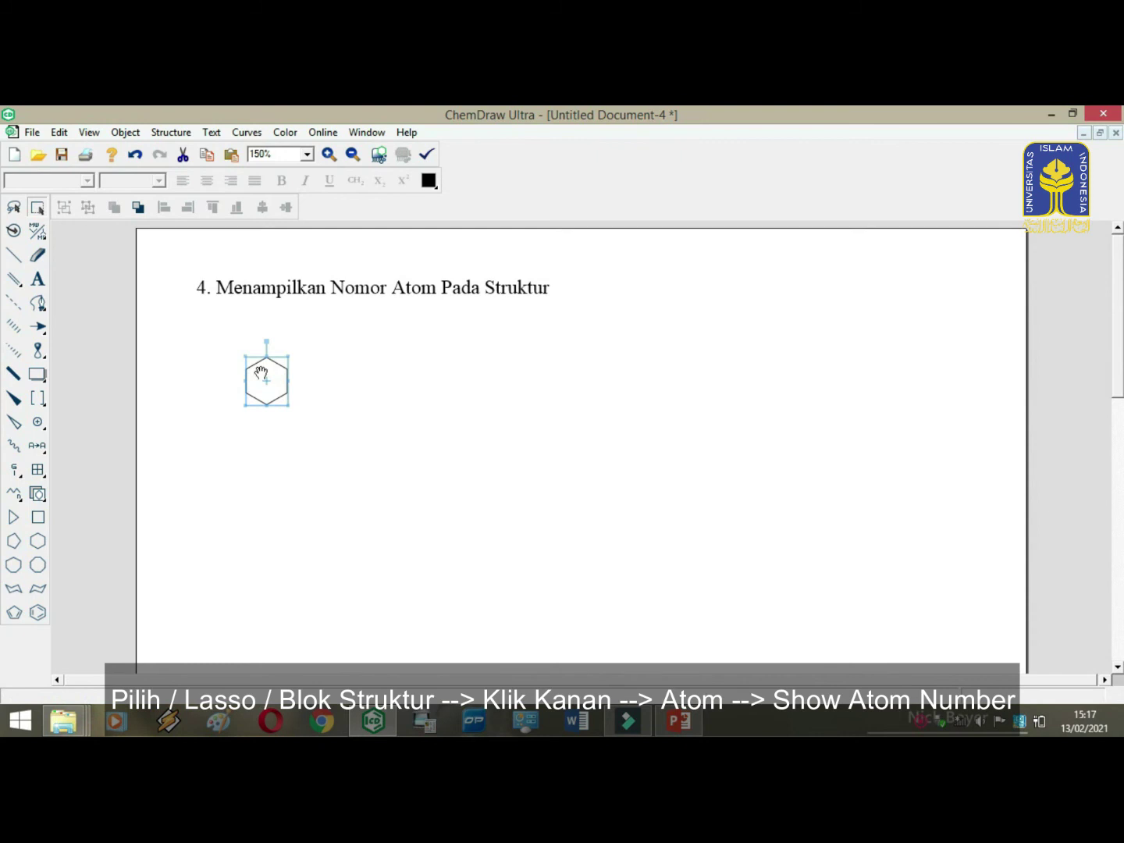
right_click(271, 388)
mouse_move(366, 531)
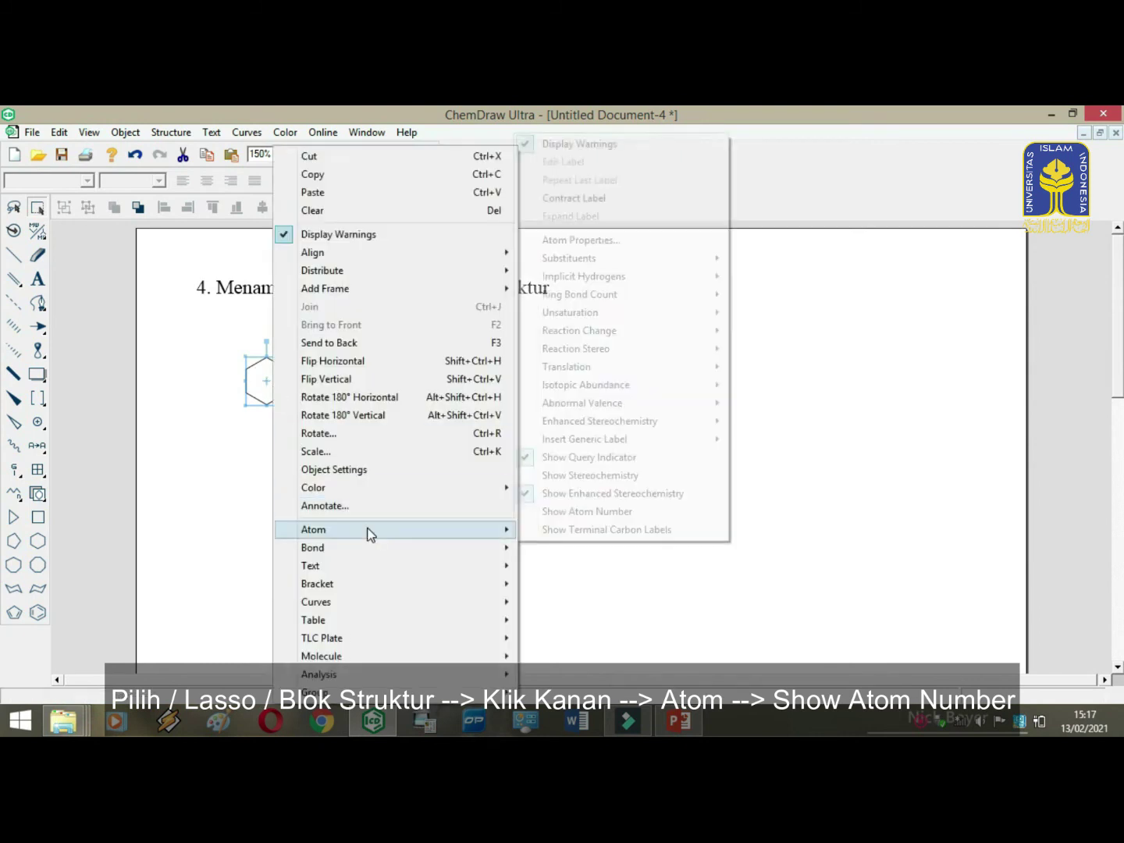
mouse_move(574, 421)
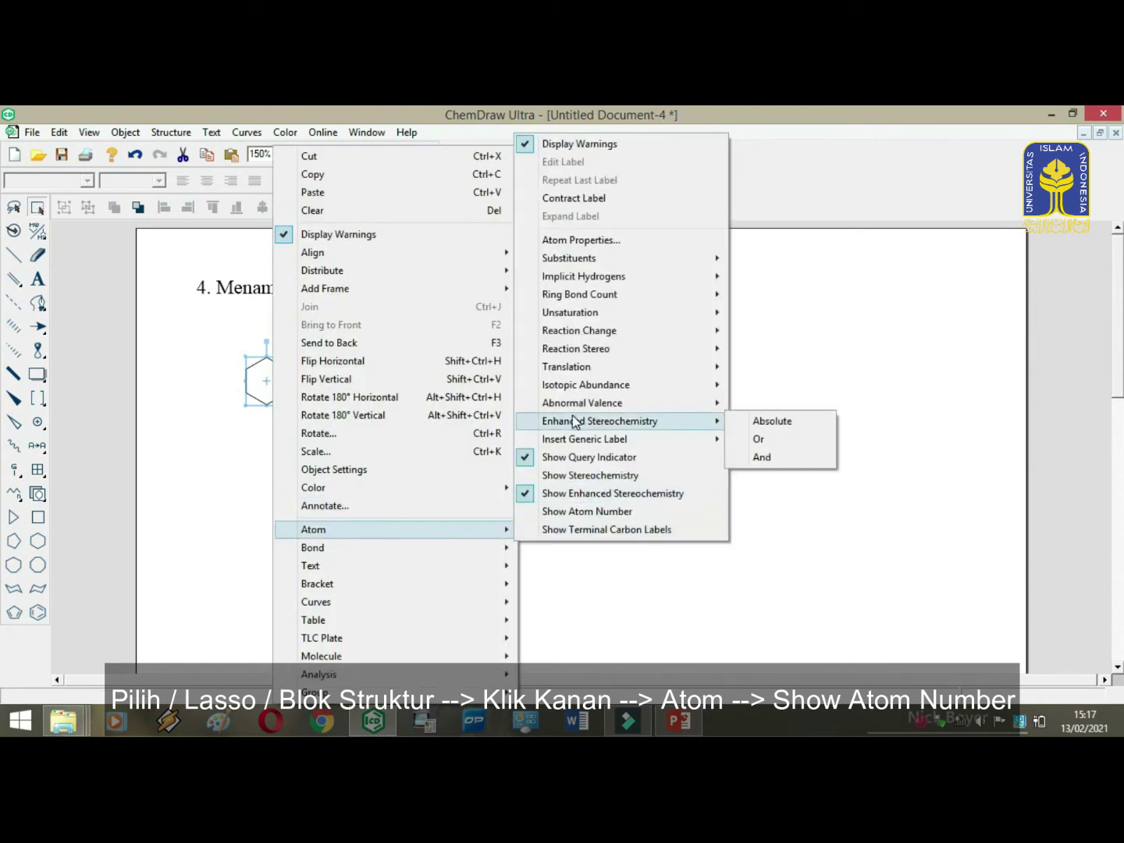
left_click(659, 514)
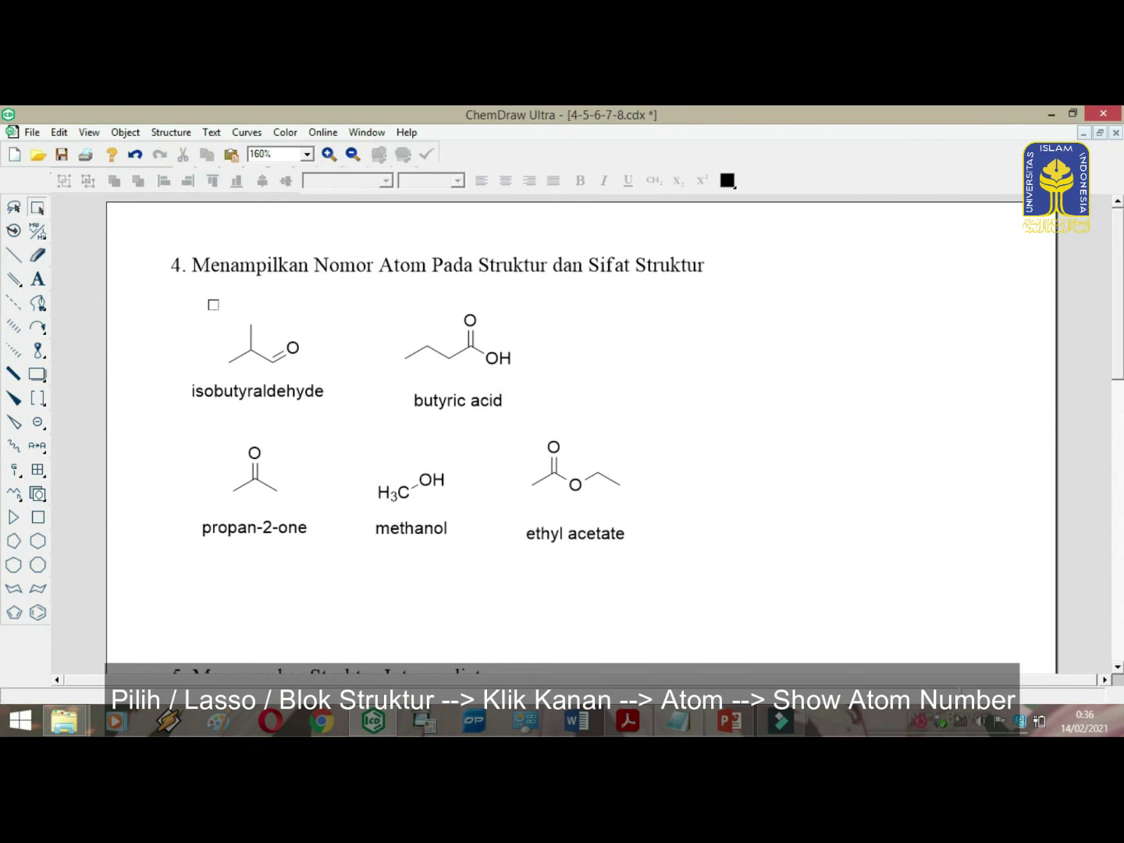
Step: Show the atom numbers on the isobutyraldehyde structure
left_click_drag(214, 305, 316, 372)
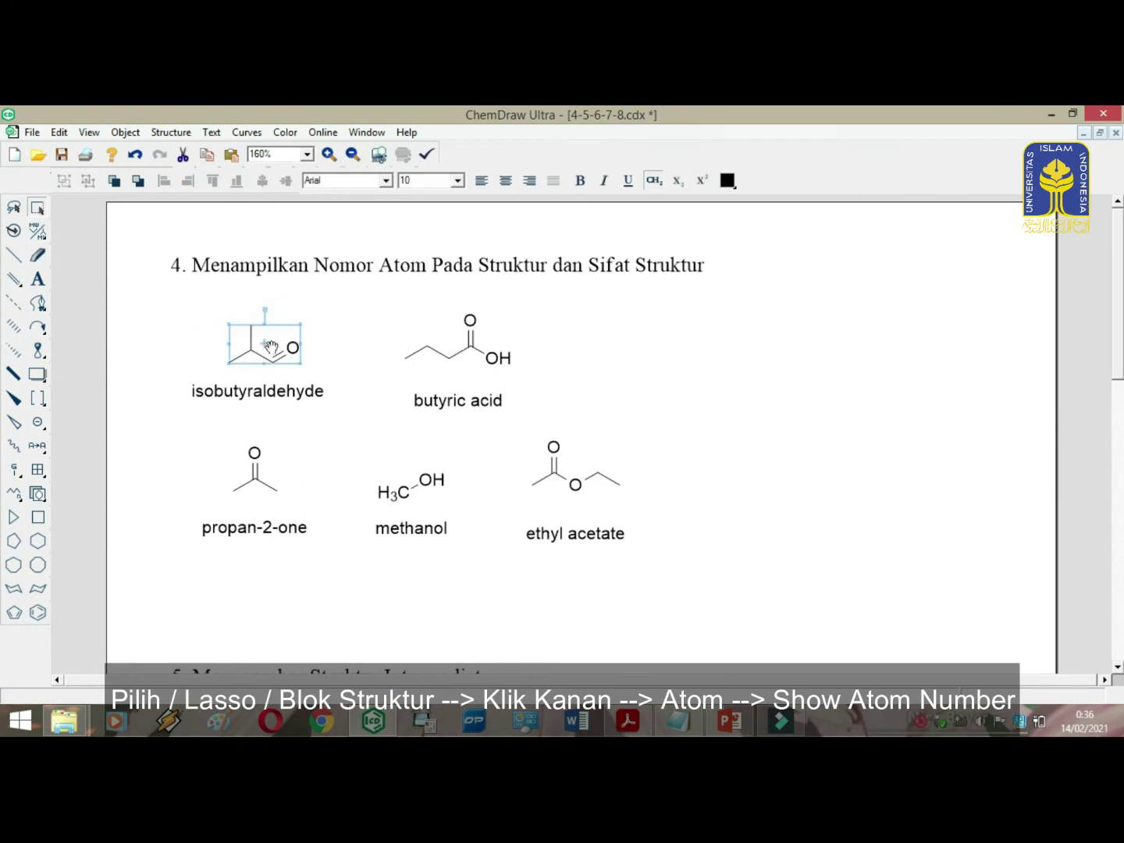
right_click(271, 355)
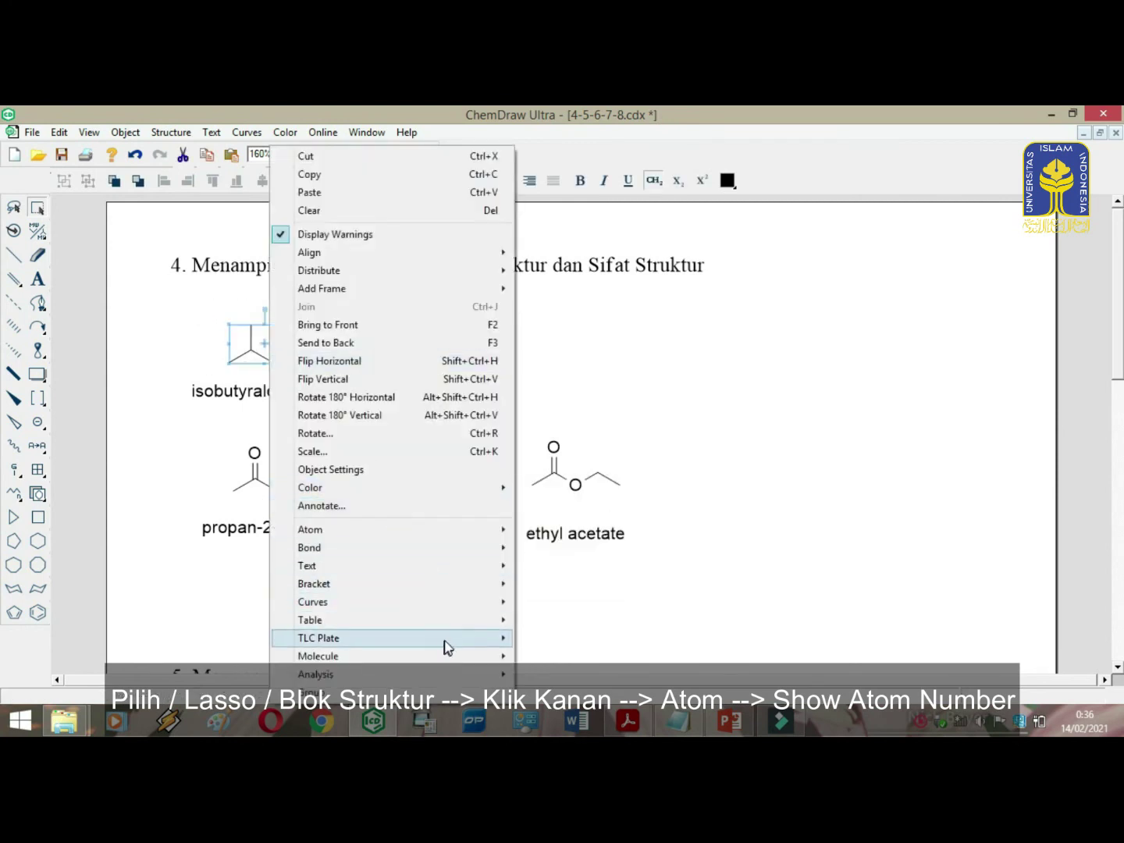
mouse_move(478, 531)
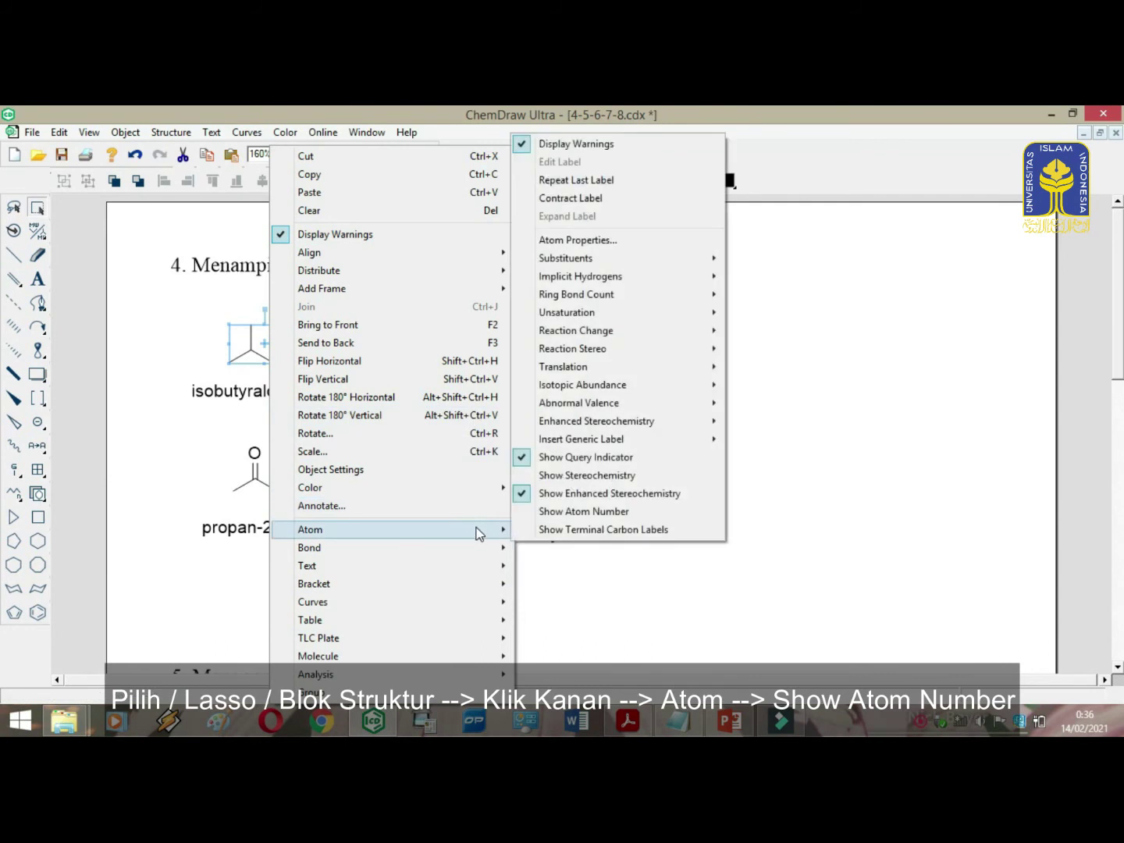
left_click(560, 515)
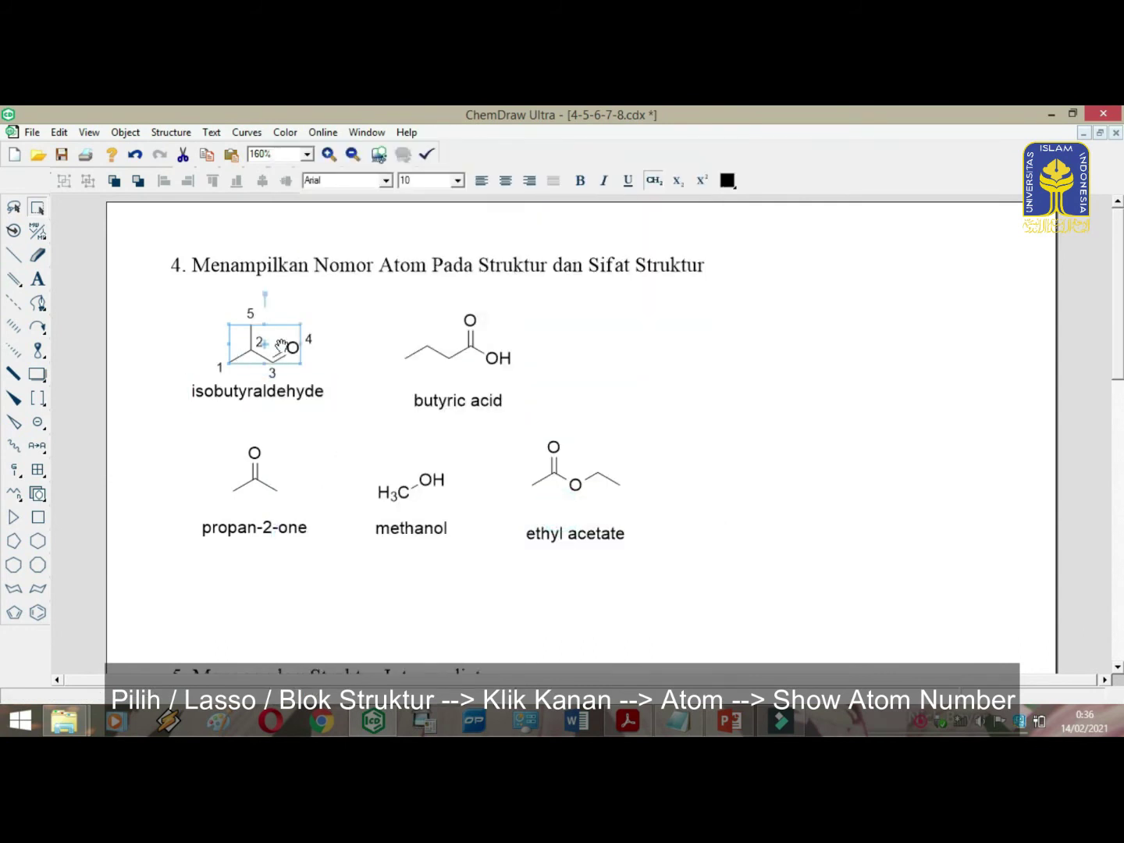
Step: Show the Analysis window for the selected isobutyraldehyde structure and place it clear of that structure
left_click(88, 132)
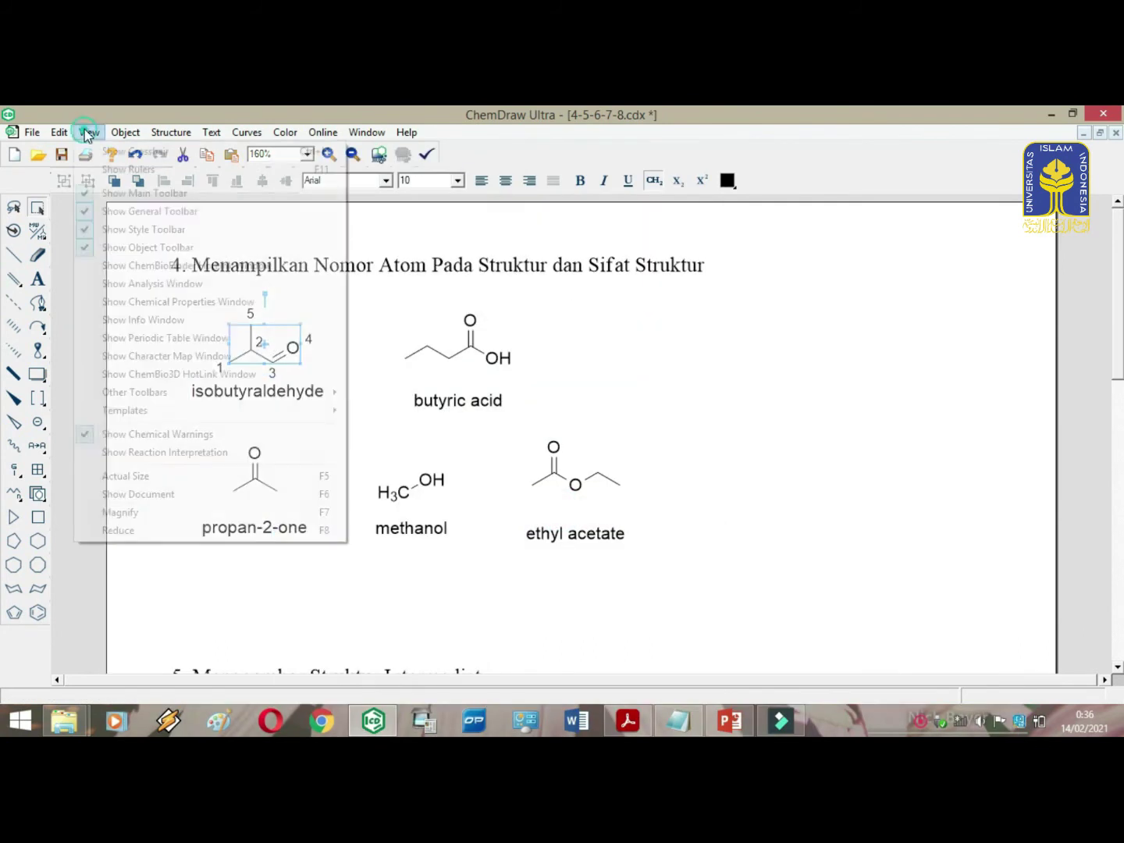
left_click(200, 285)
left_click_drag(218, 216, 497, 295)
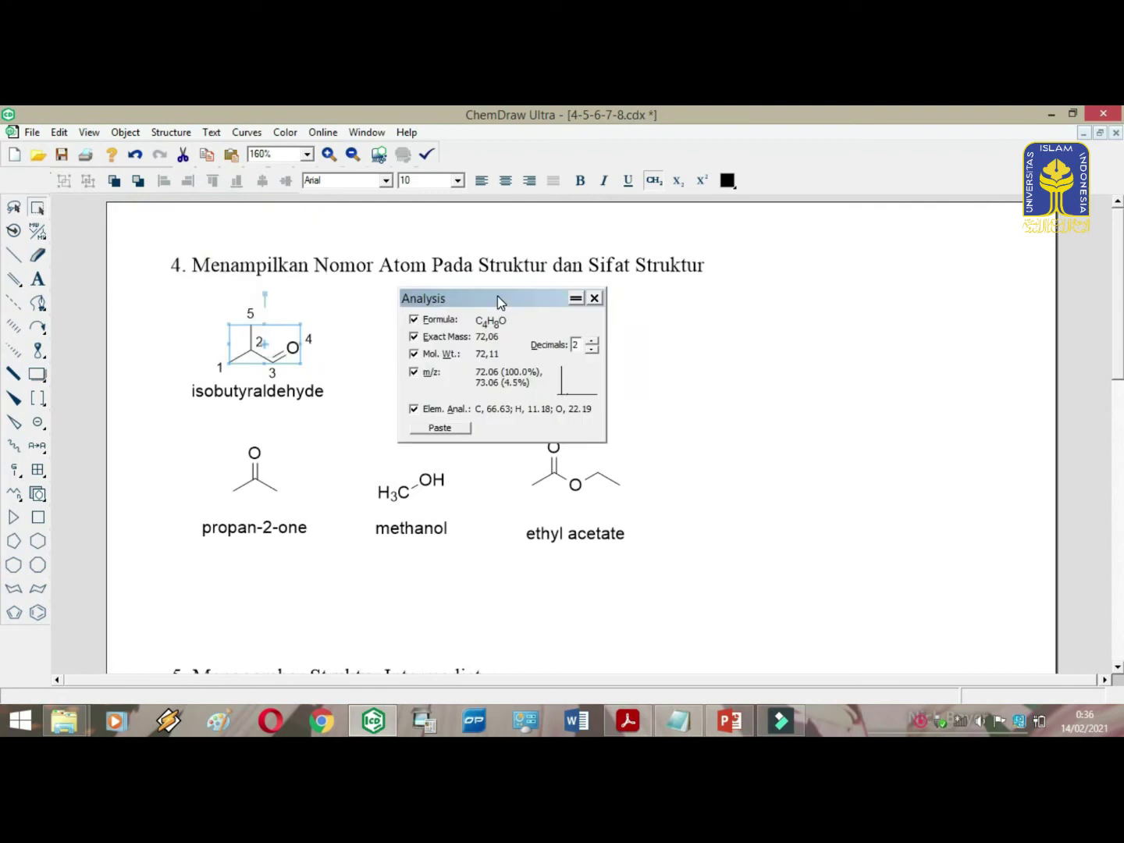
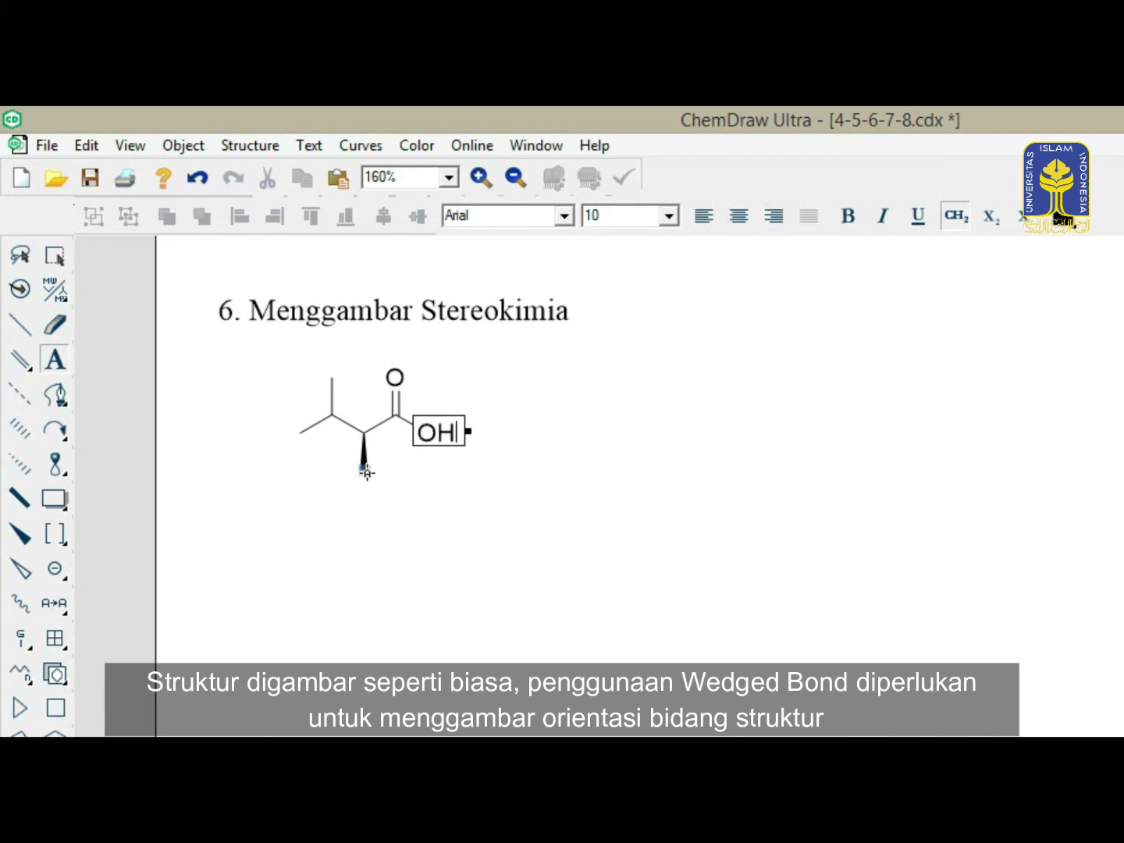
Step: Label the end of the wedged bond NH2 in the section 6 structure
left_click(364, 468)
type("NH2")
left_click(53, 257)
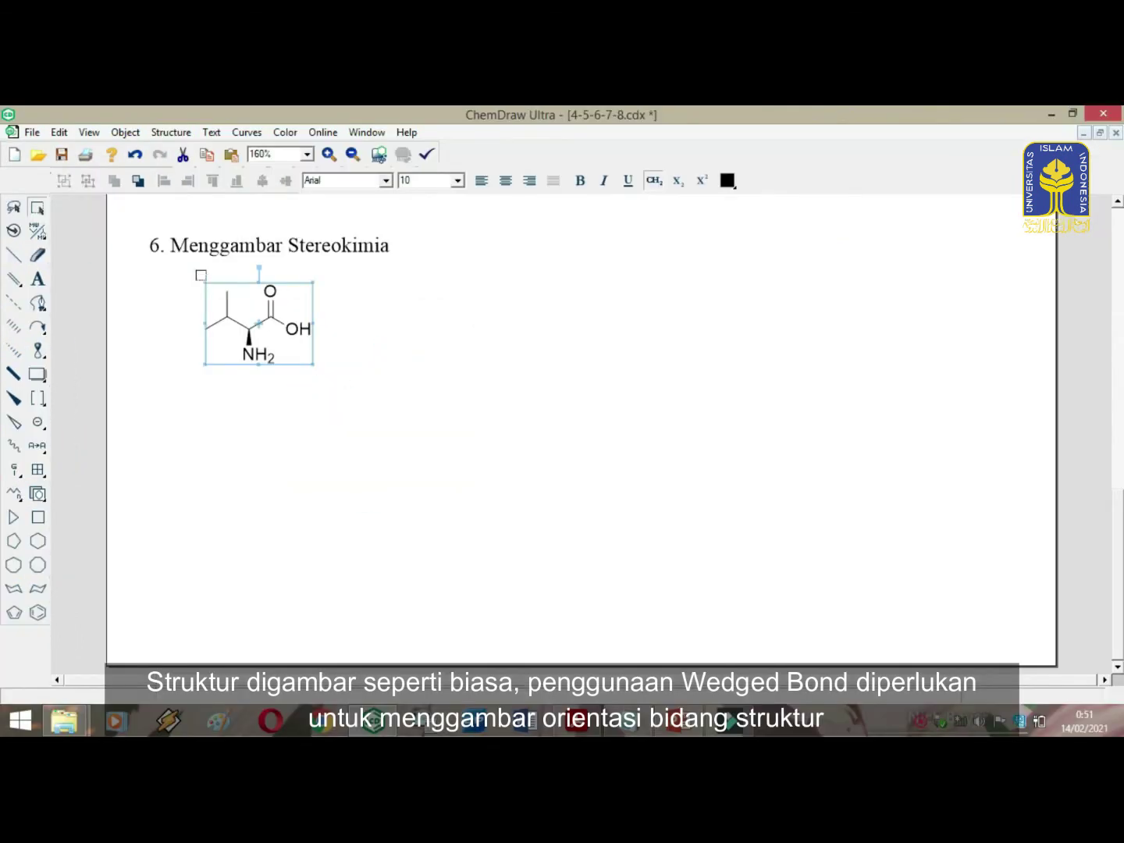
Step: Show the stereochemistry of the whole amino acid structure under the section 6 heading
left_click_drag(196, 272, 351, 396)
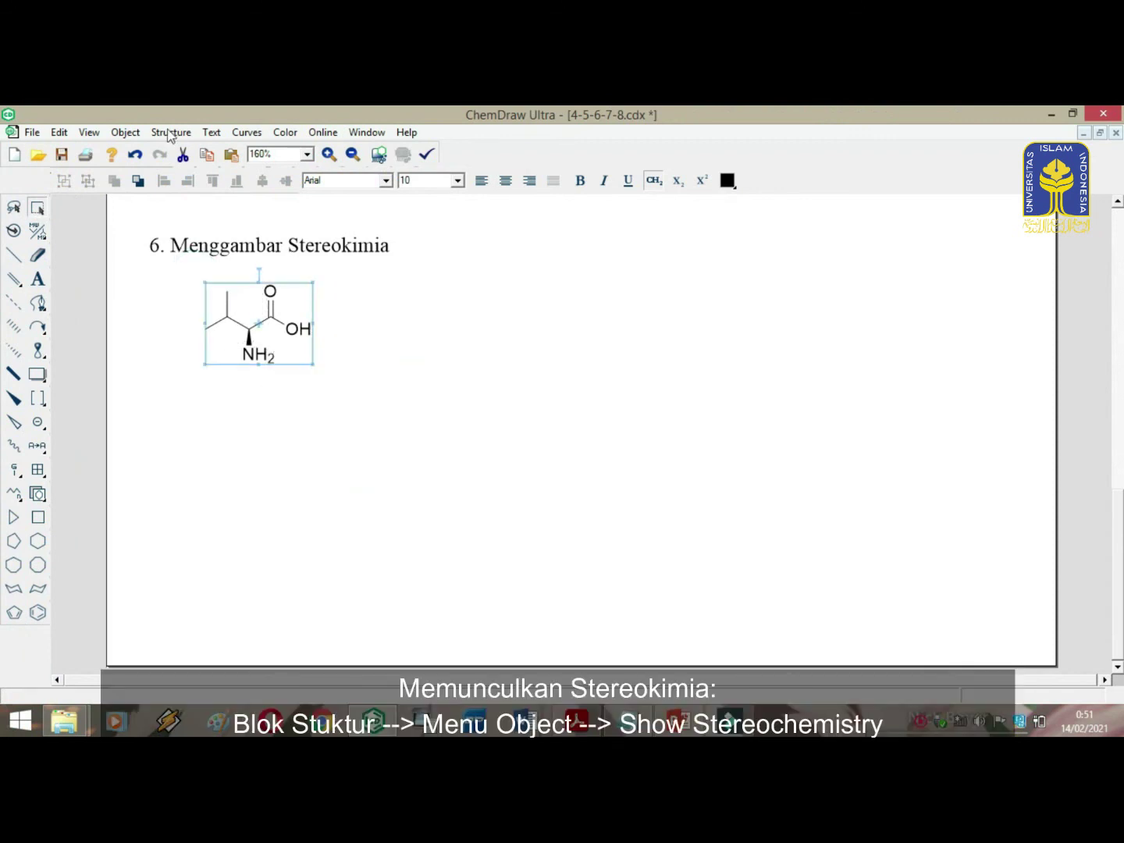
left_click(120, 133)
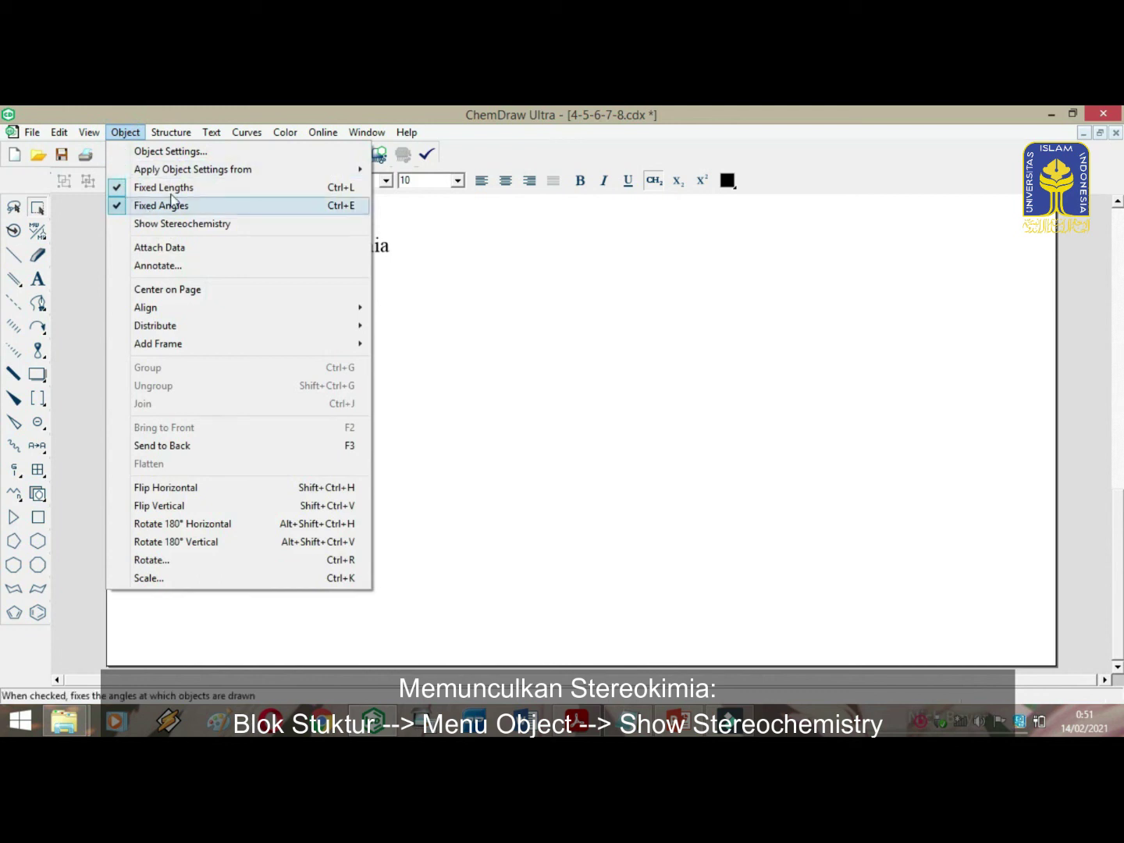
left_click(248, 227)
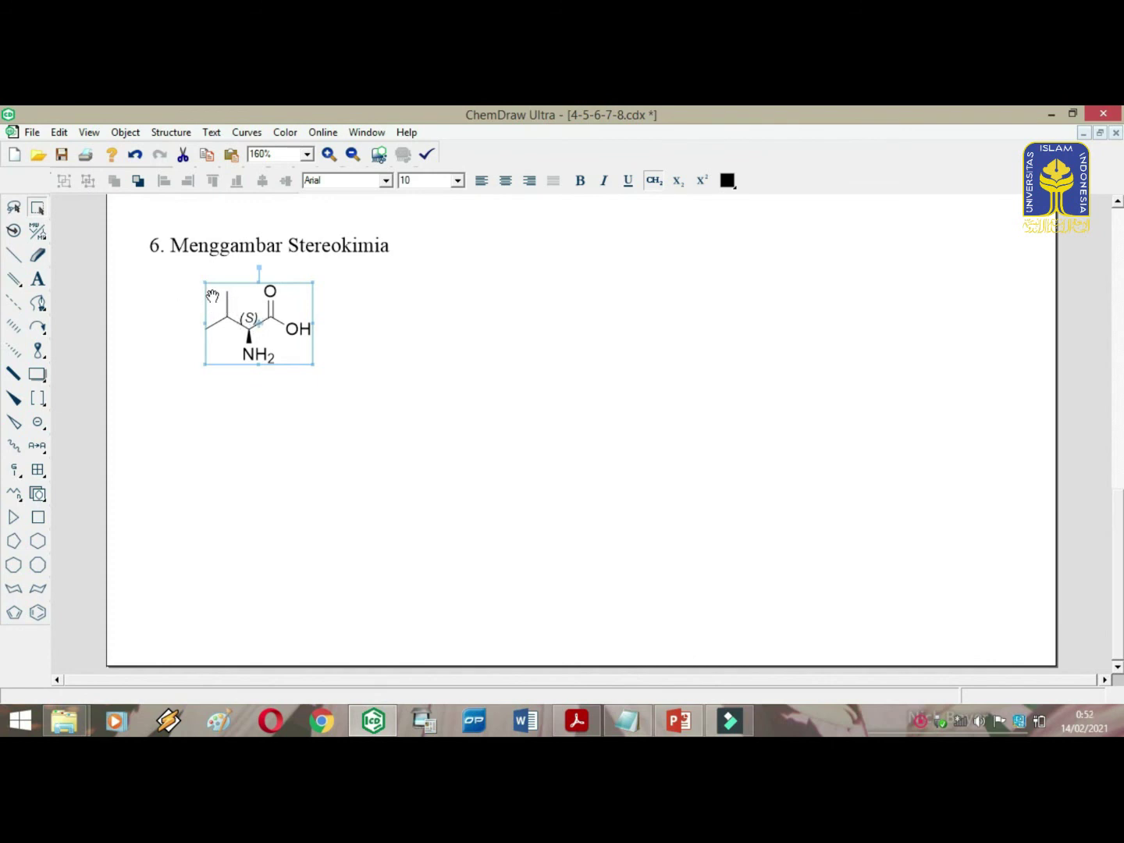
Step: Copy the amino acid structure and place the duplicate to the right of the original
right_click(268, 324)
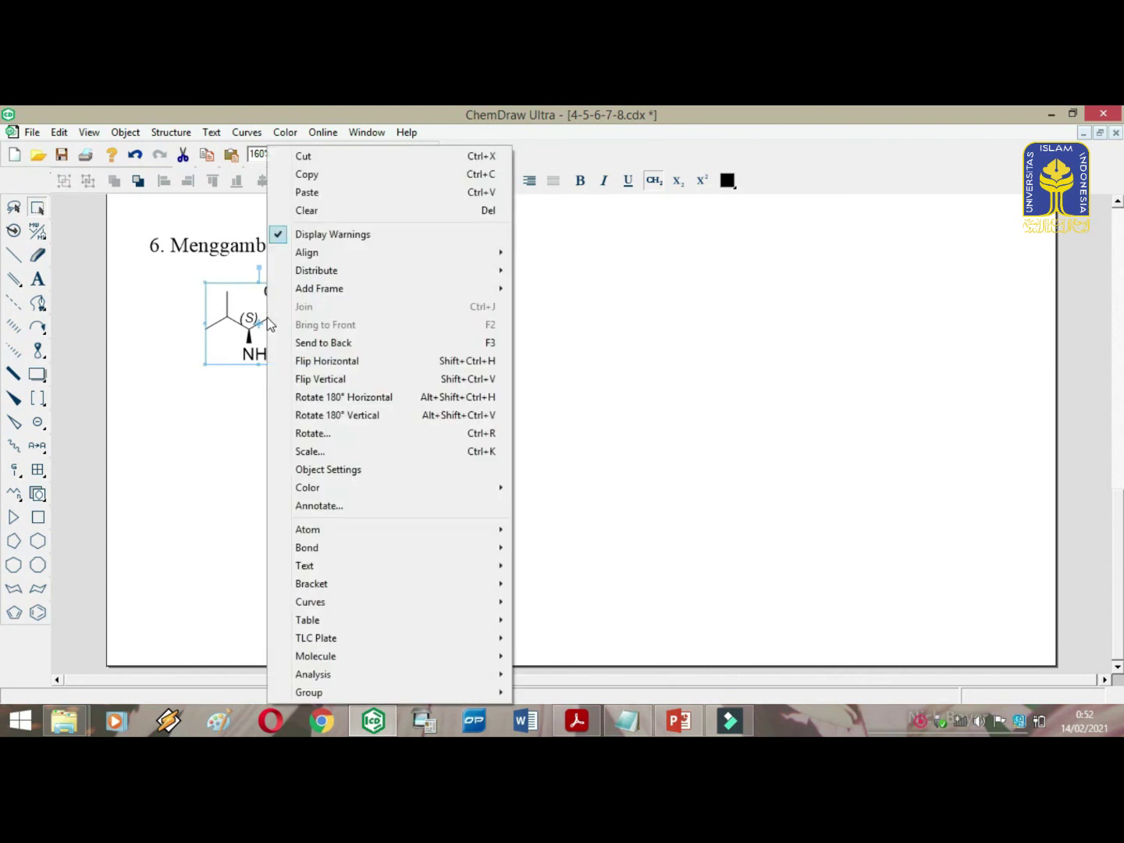
left_click(311, 176)
left_click(401, 303)
right_click(401, 302)
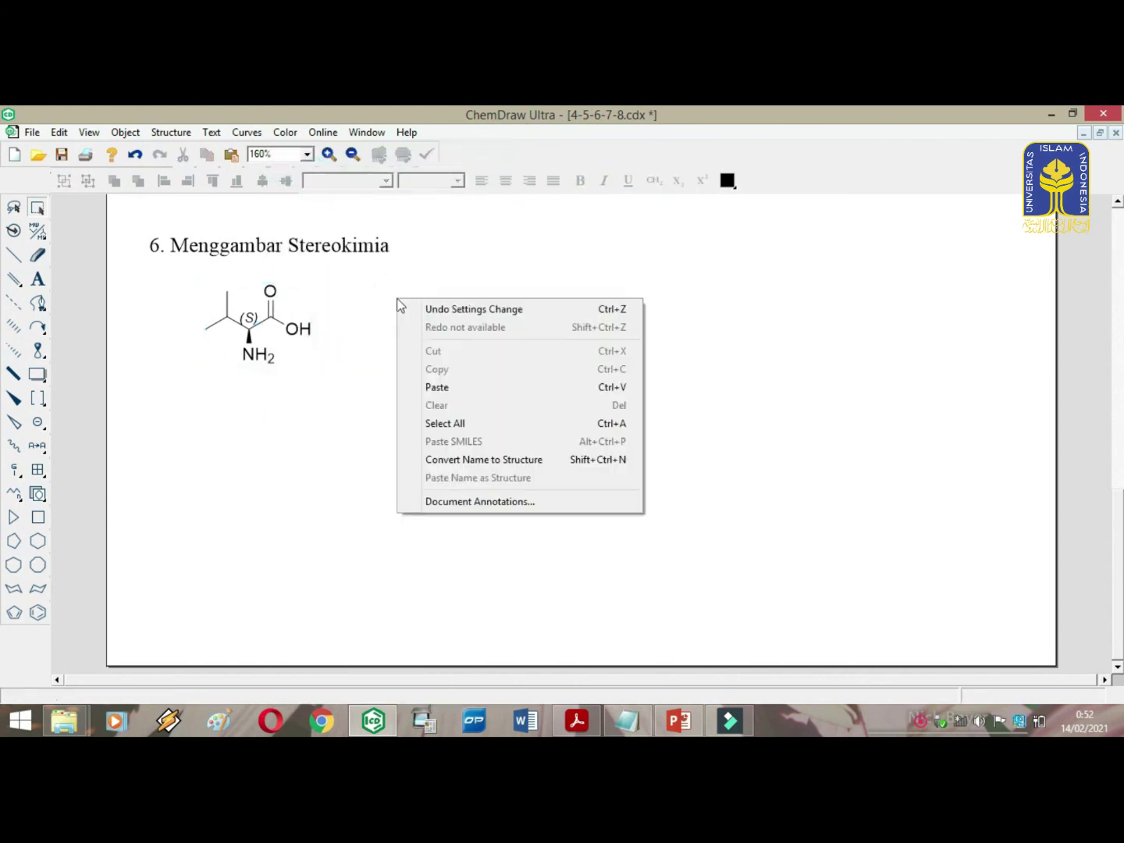
left_click(449, 390)
left_click_drag(388, 293, 417, 316)
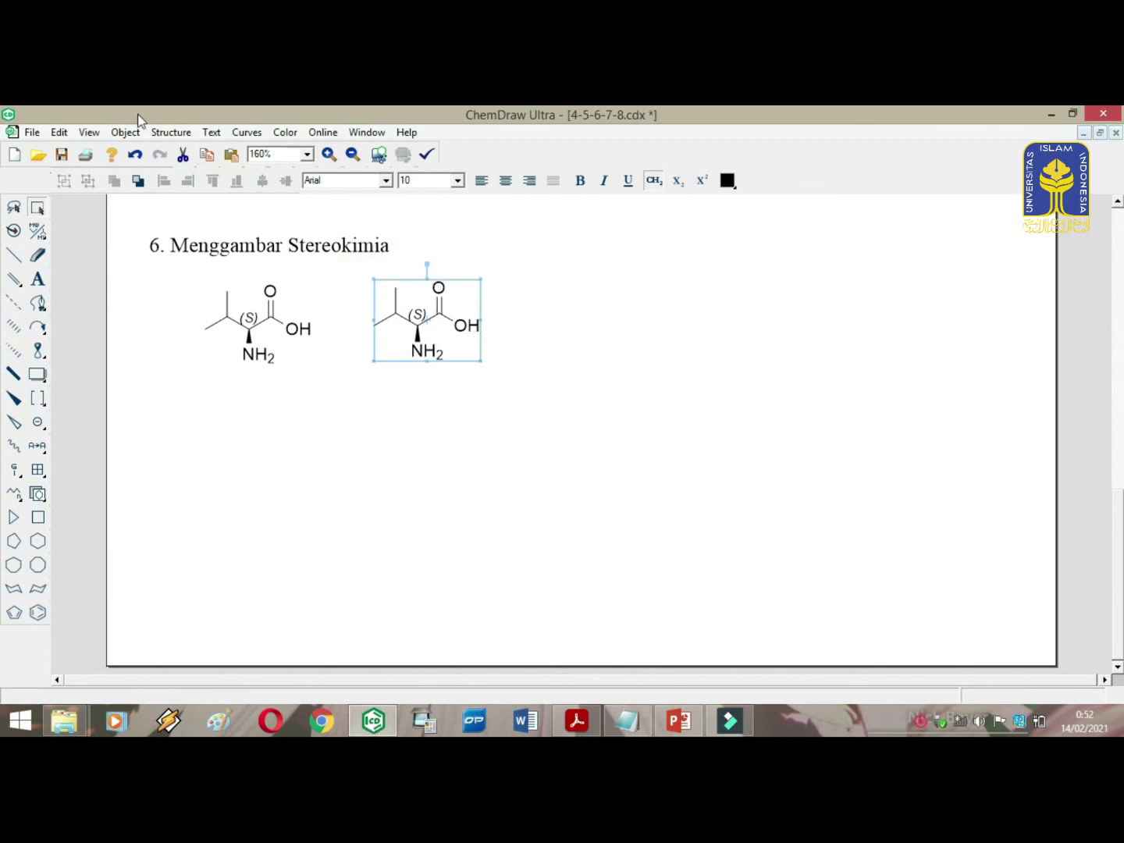
Step: Flip the duplicated amino acid structure horizontally to create its mirror image, leaving nothing selected
left_click(171, 132)
mouse_move(131, 132)
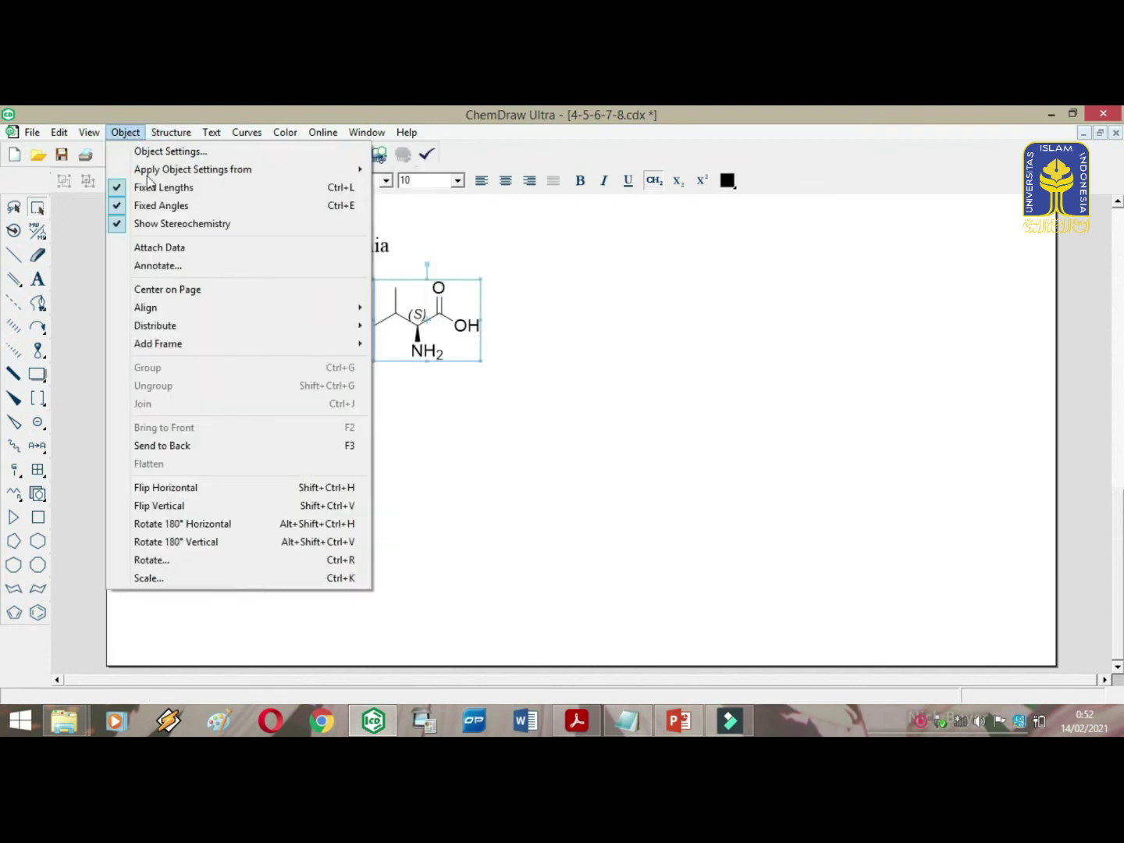
left_click(222, 492)
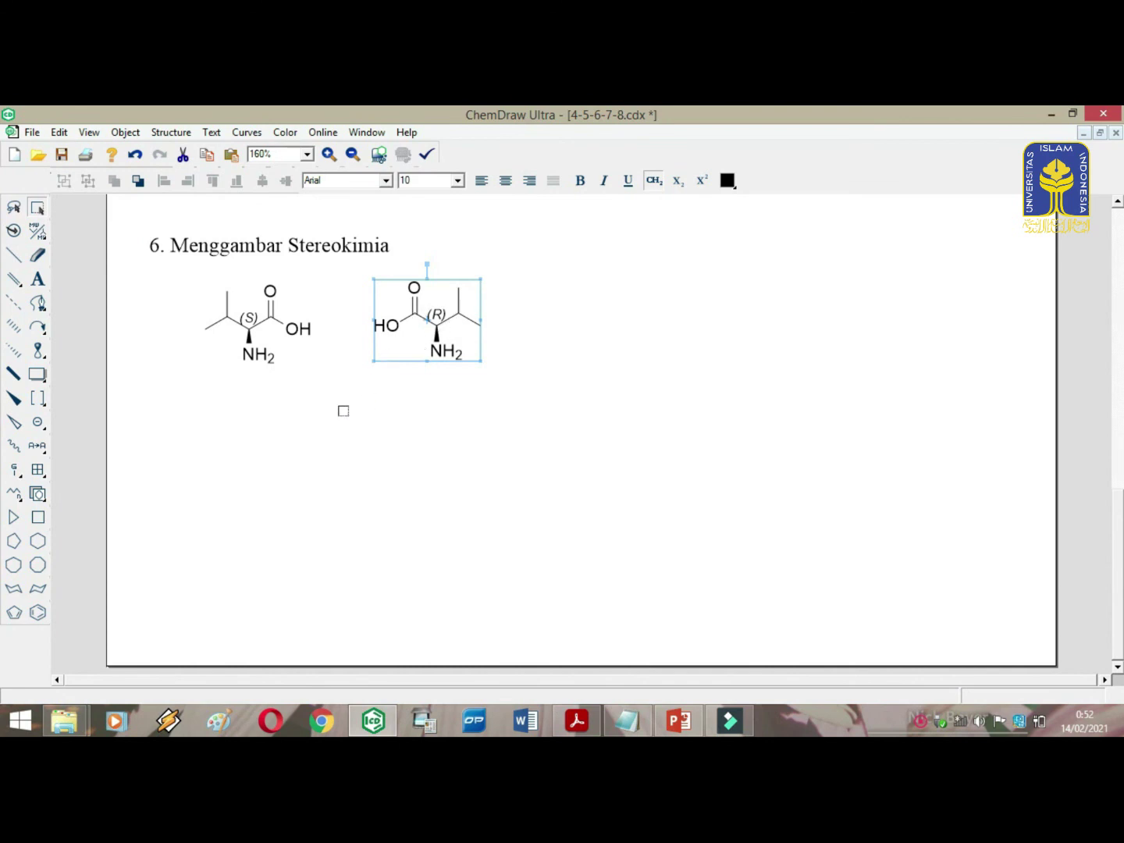
left_click(572, 321)
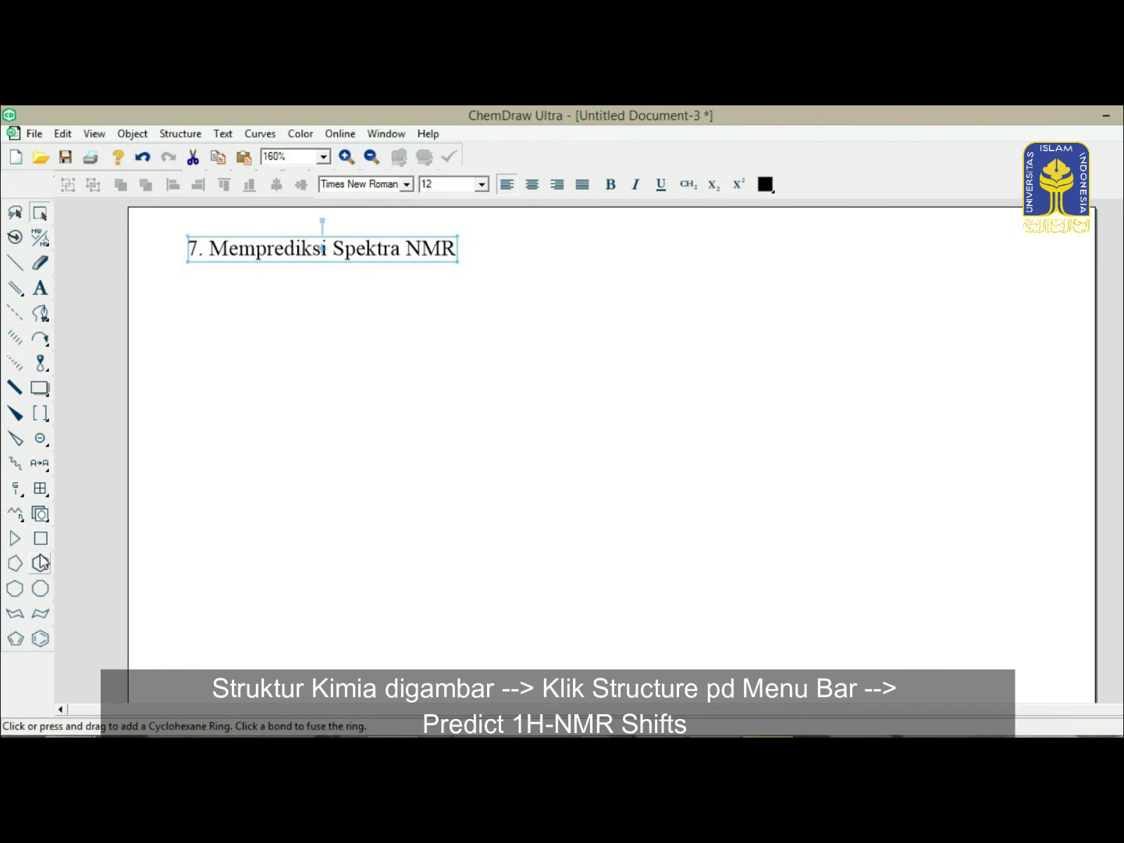
Step: Draw a benzene ring beneath the section 7 heading and fuse a cyclopentadiene ring to its lower-right bond
left_click(40, 640)
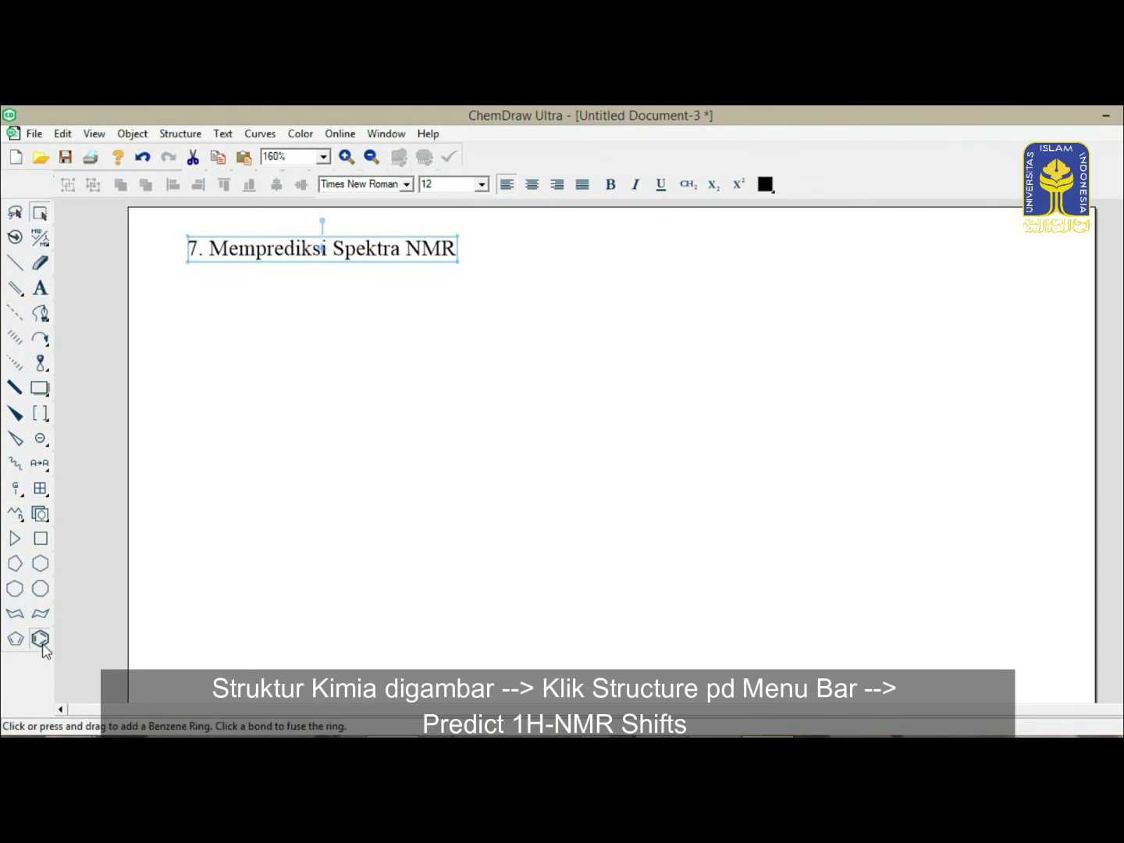
left_click(39, 618)
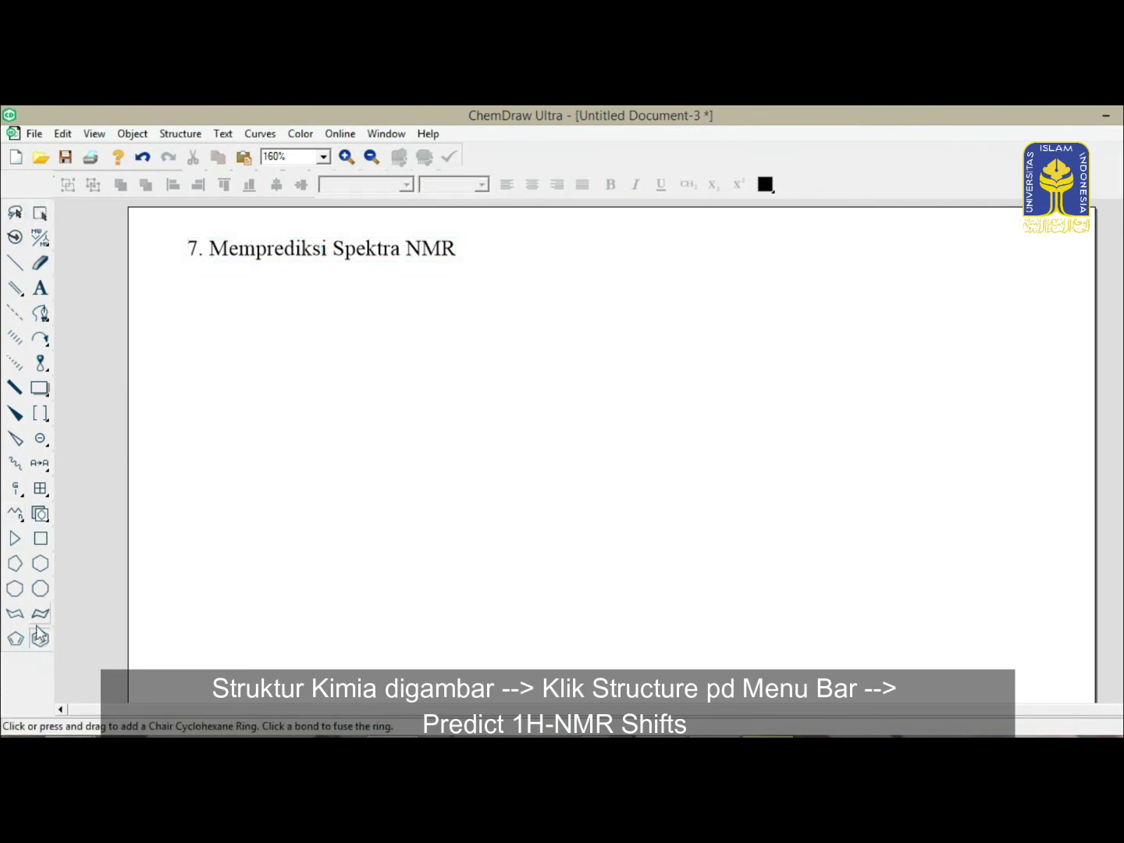
left_click(40, 640)
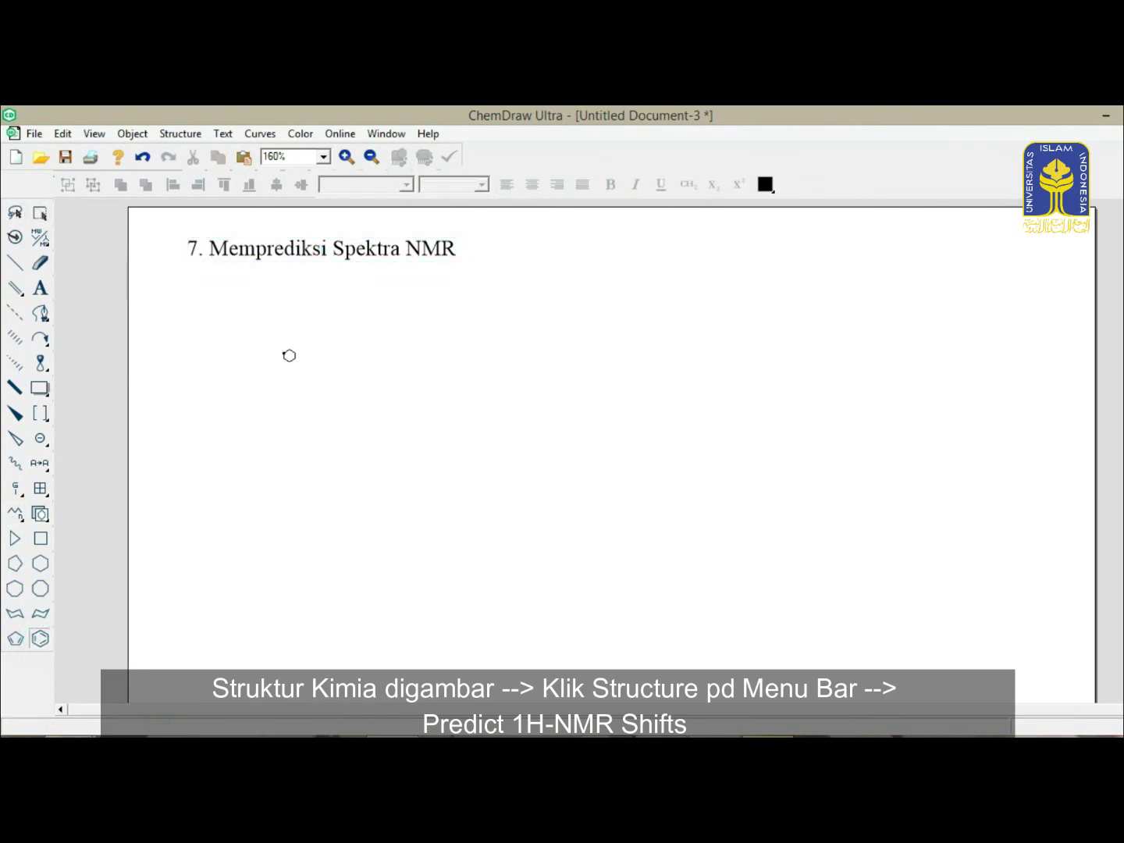
left_click(288, 353)
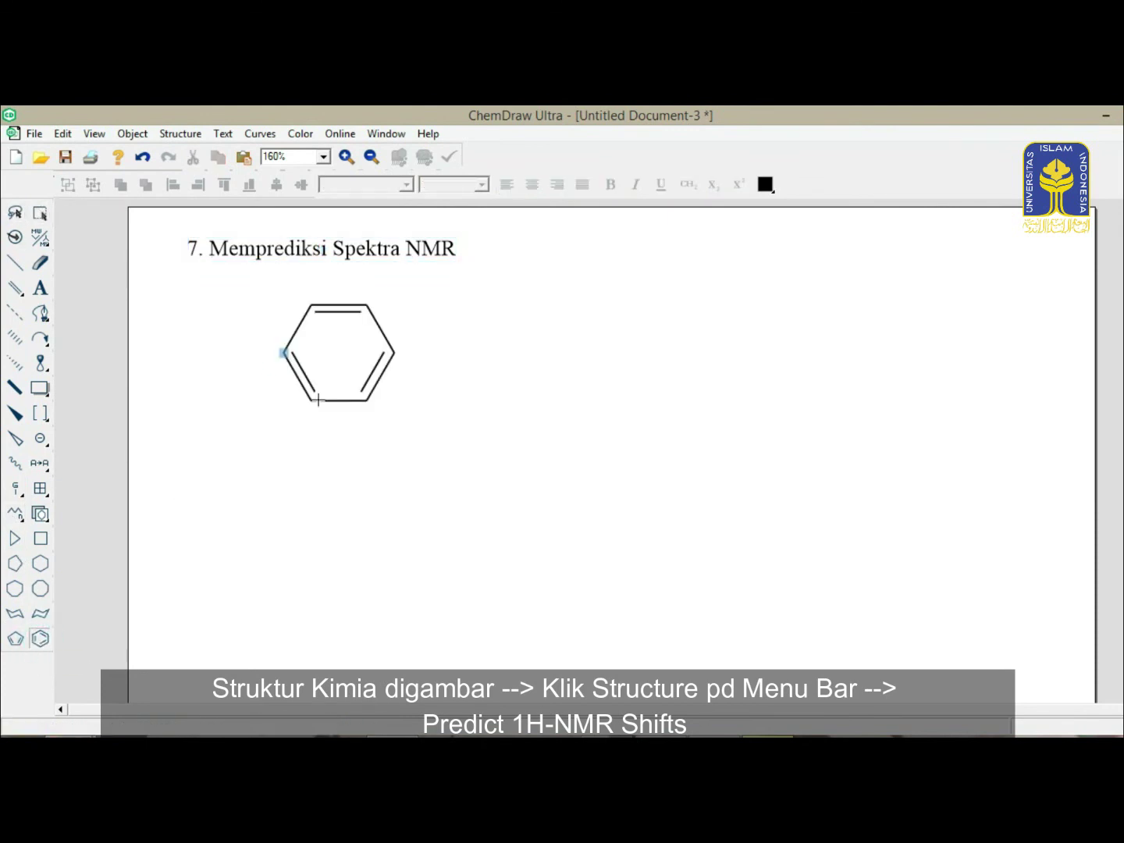
left_click(15, 638)
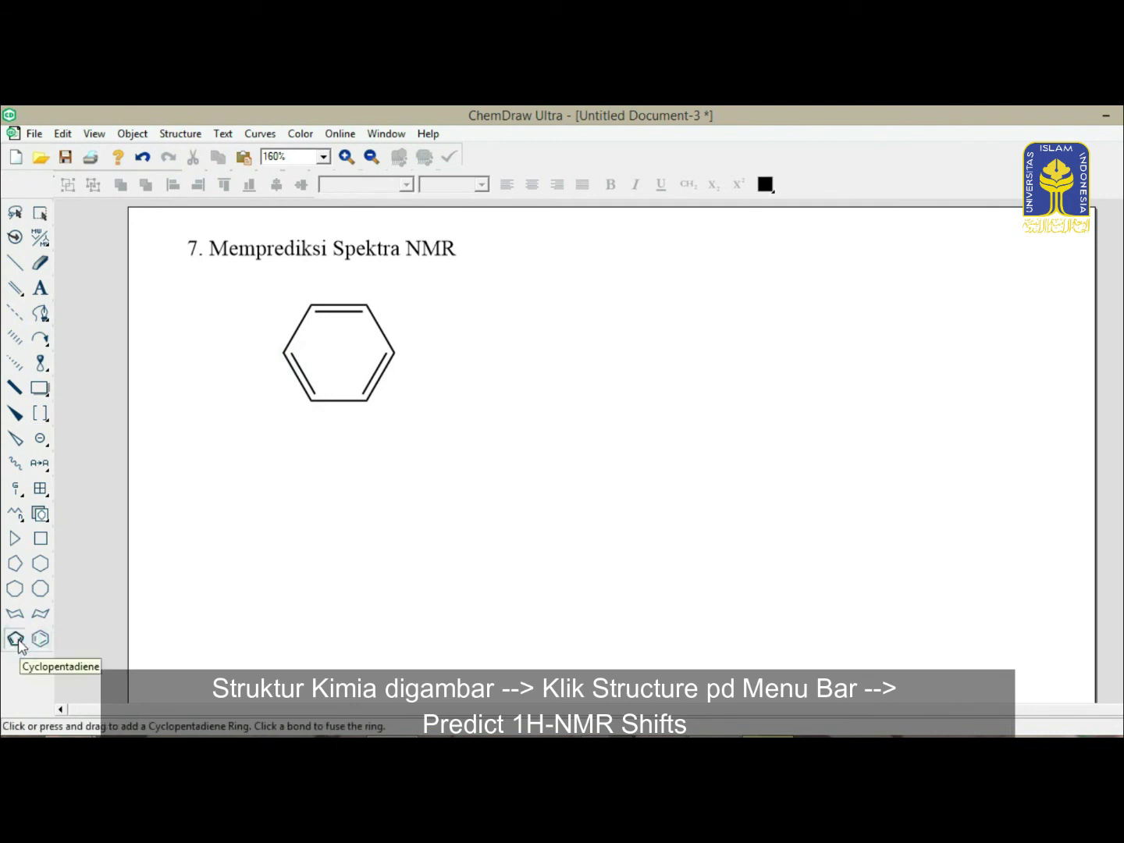
left_click(378, 386)
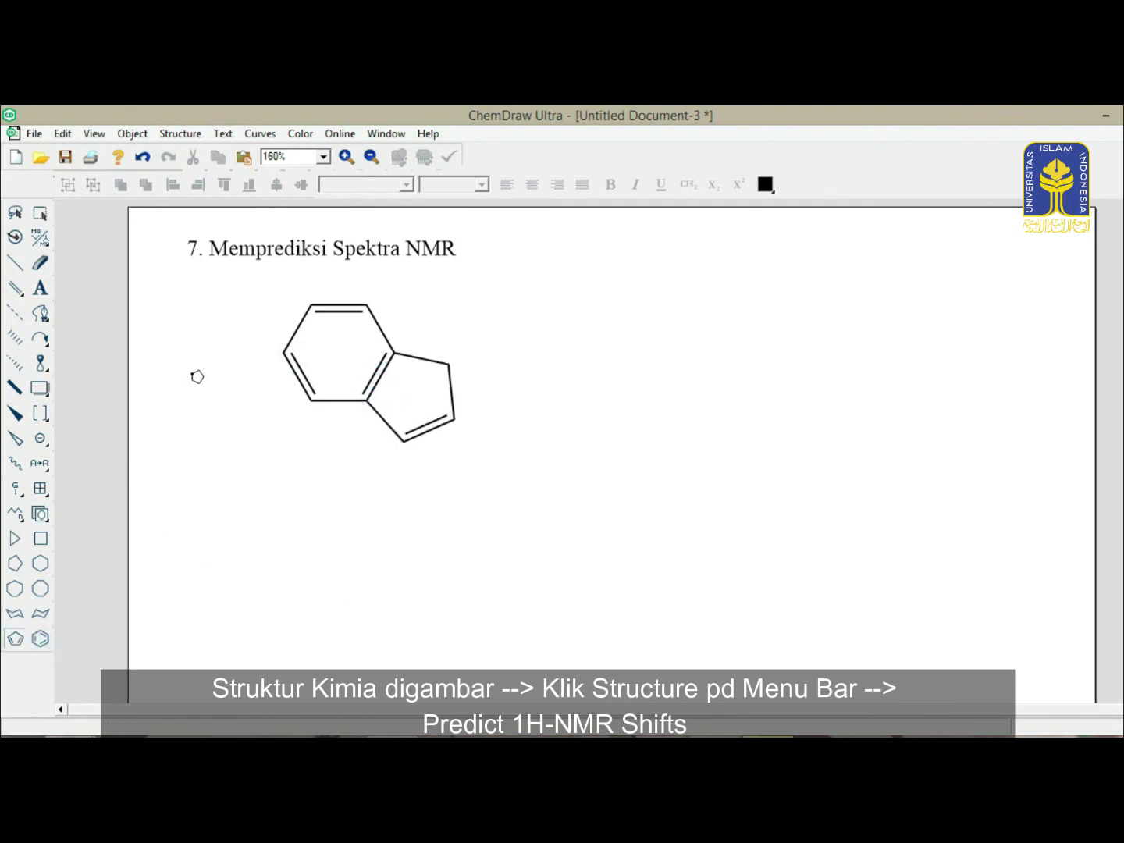
Step: Predict the 1H-NMR shifts of the fused benzene–cyclopentadiene structure under the section 7 heading
left_click(40, 214)
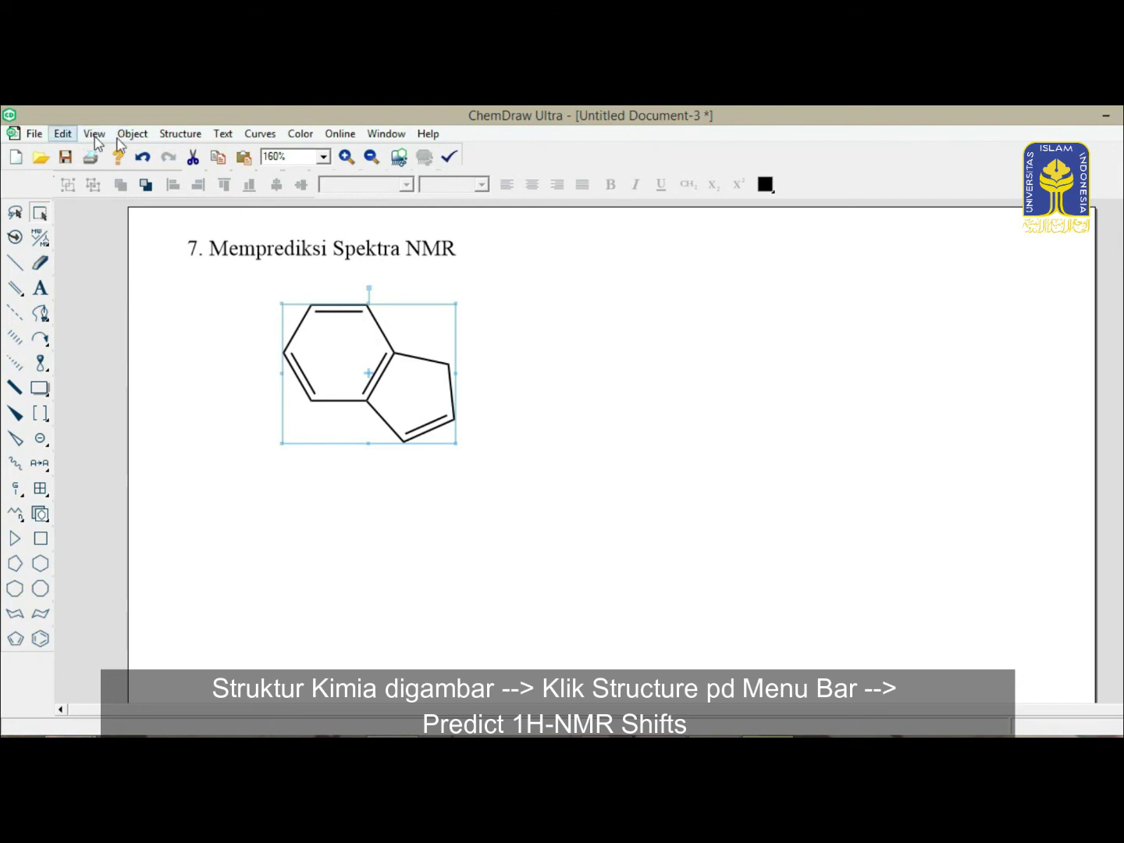
left_click(165, 137)
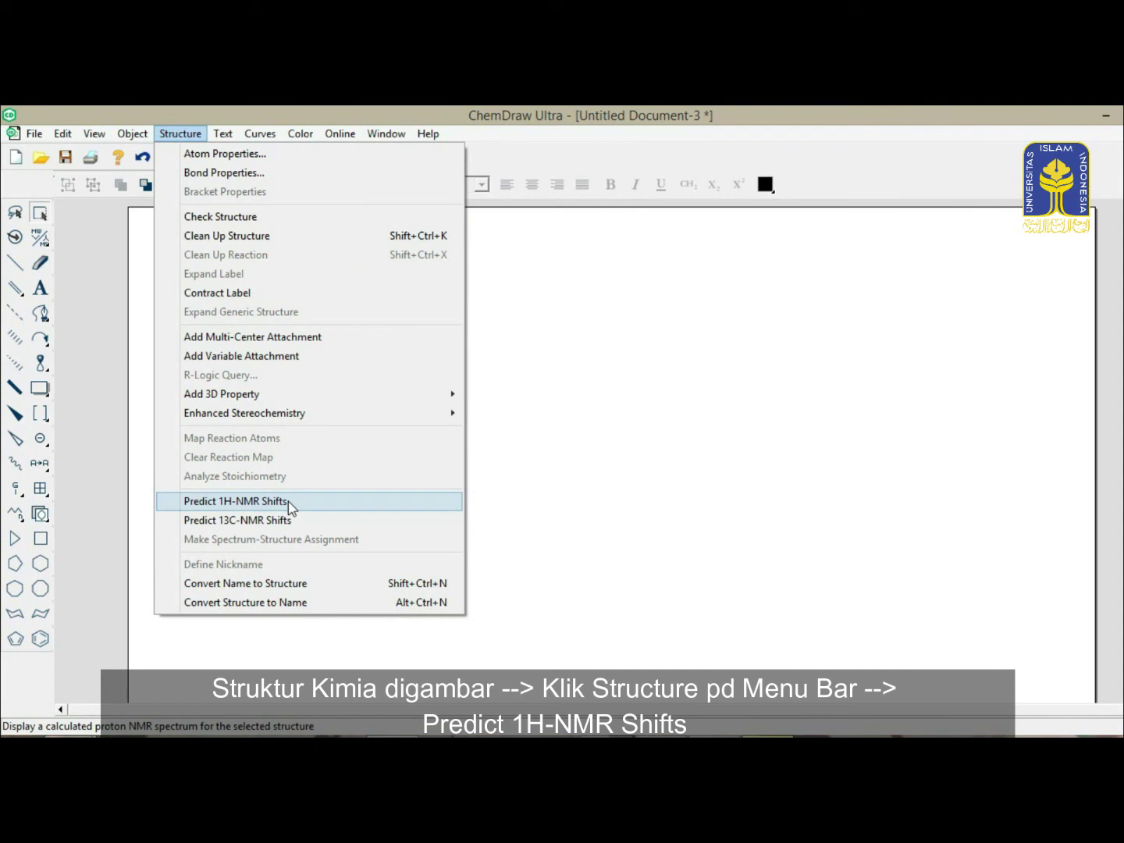
left_click(288, 501)
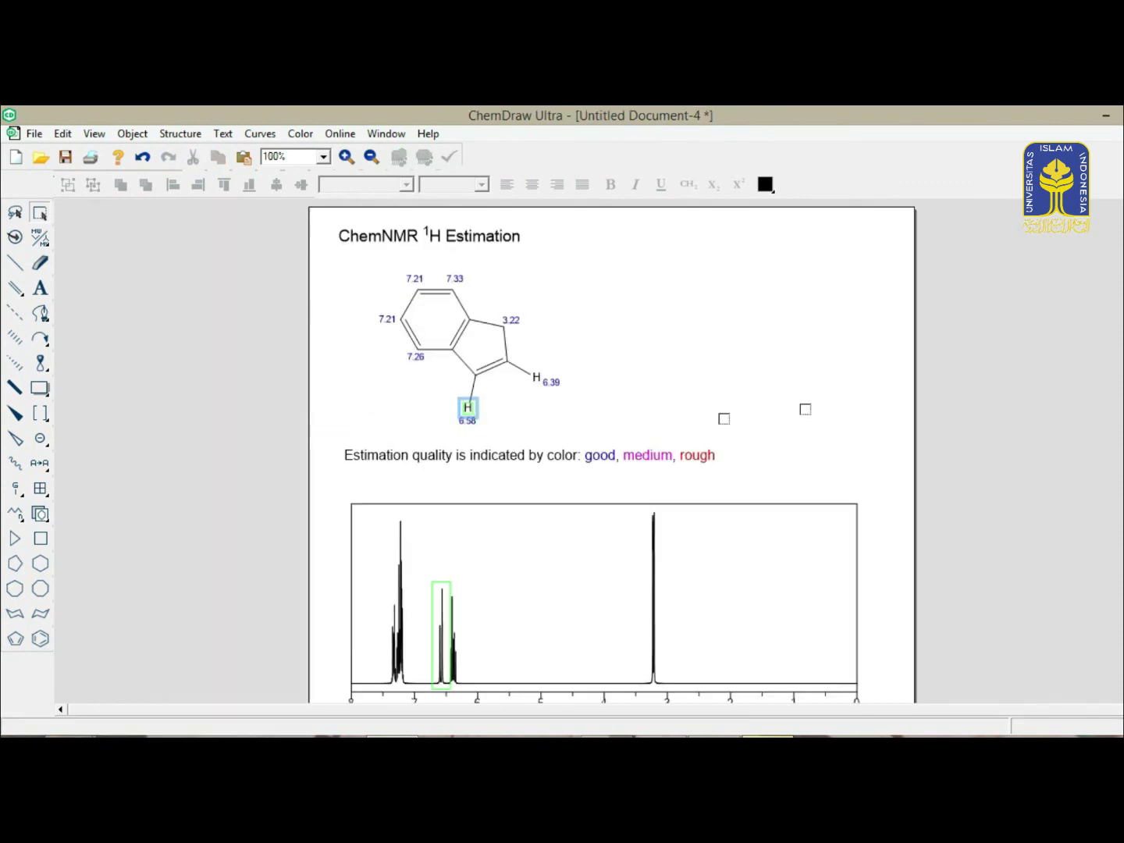
Step: Examine the 1H-NMR estimation report, including the spectrum, the shift protocol and the coupling constant prediction
scroll(4, 359, "down", 8)
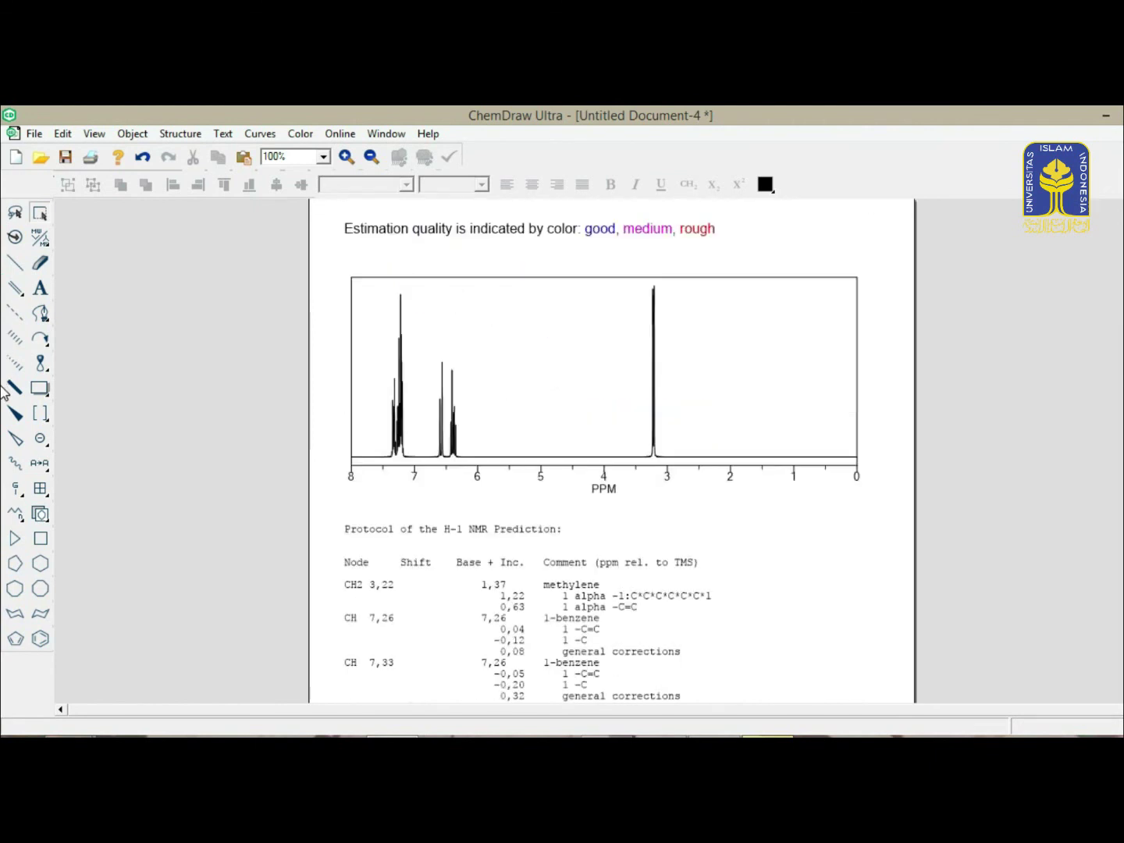
scroll(3, 339, "down", 1)
scroll(3, 360, "up", 5)
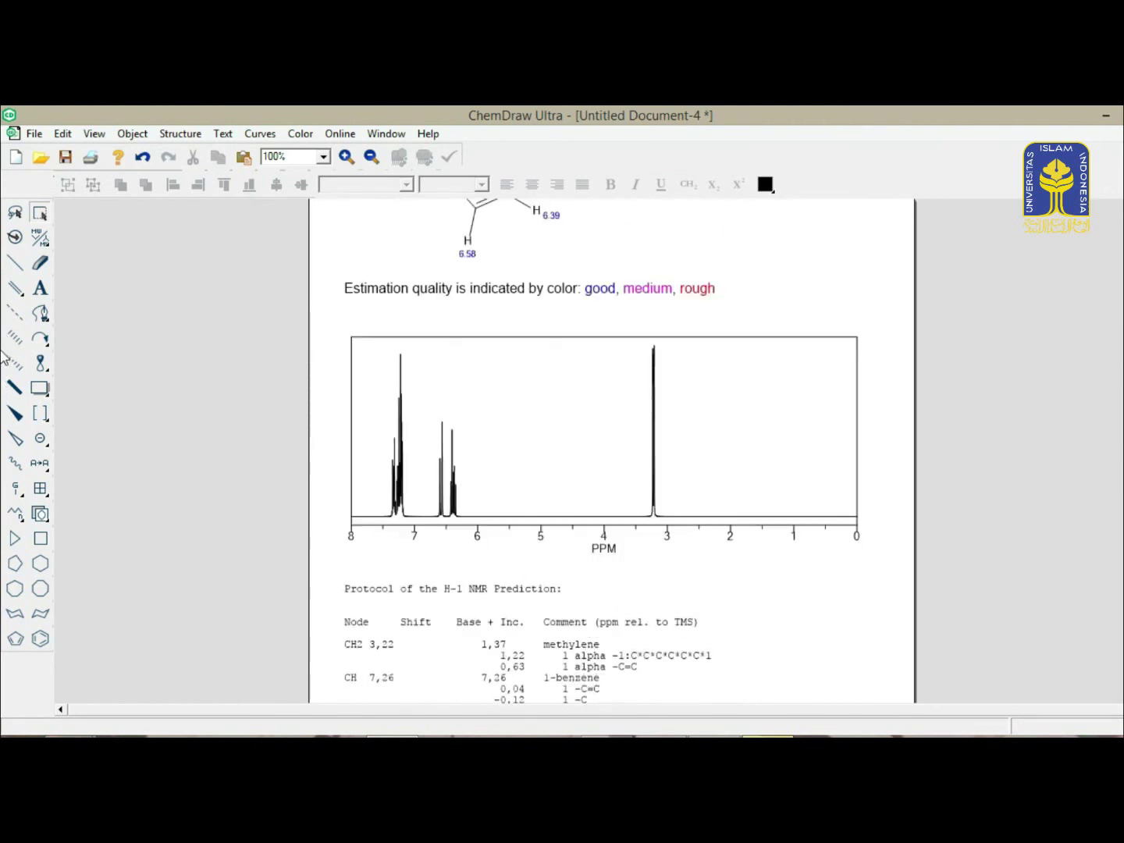
scroll(3, 364, "down", 2)
scroll(4, 367, "down", 1)
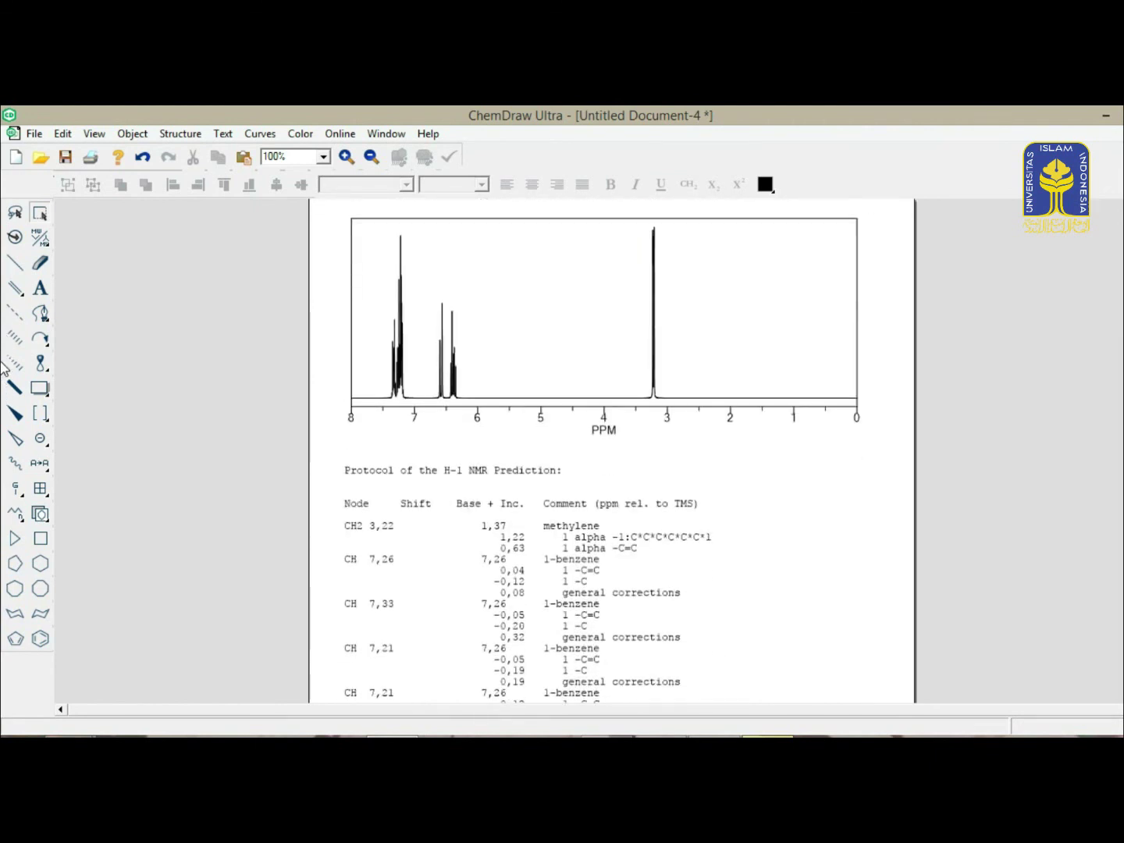
scroll(4, 367, "down", 1)
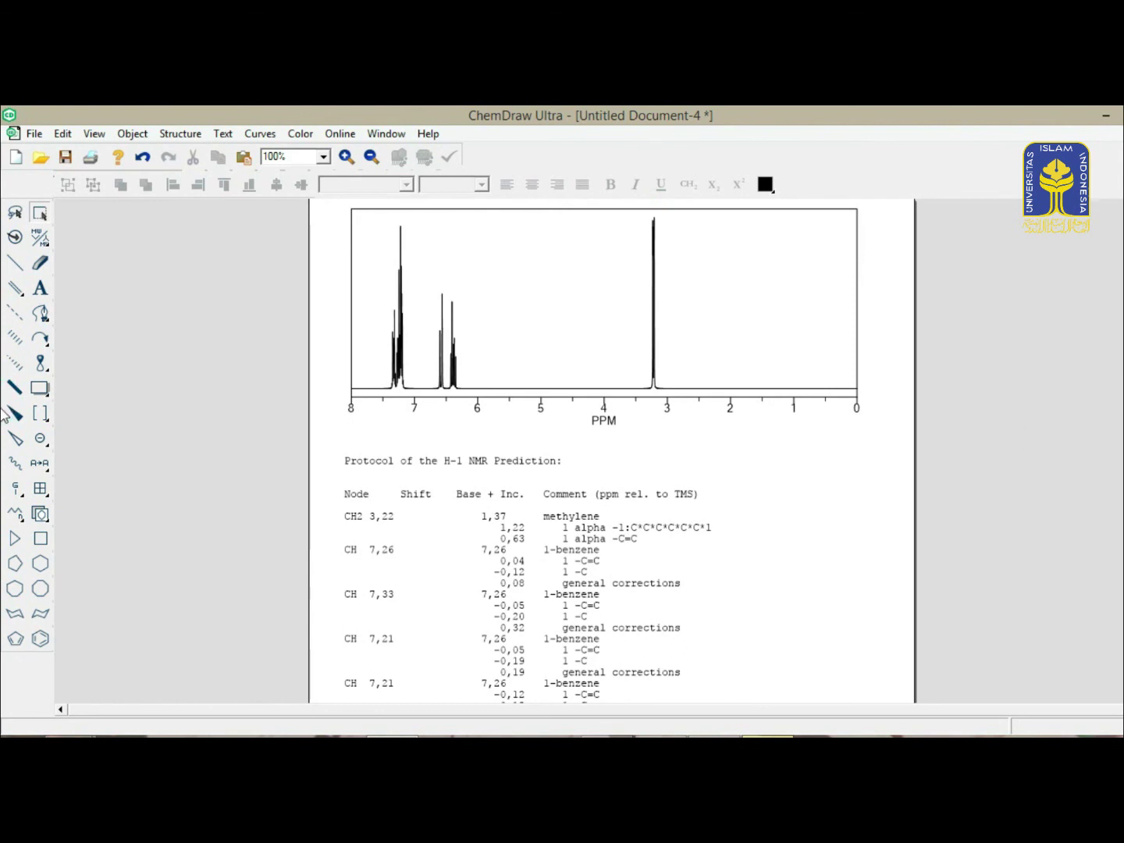
scroll(3, 415, "down", 5)
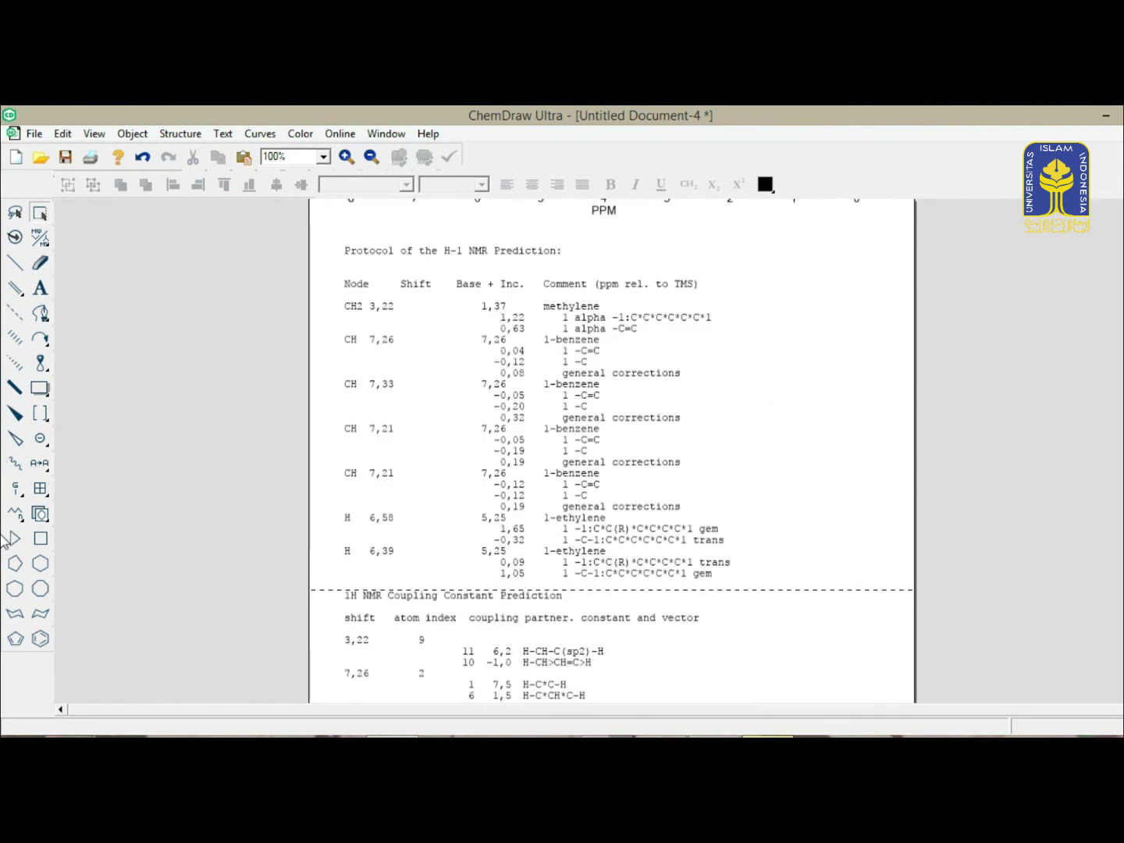
scroll(10, 539, "down", 15)
scroll(10, 534, "up", 16)
scroll(4, 336, "up", 10)
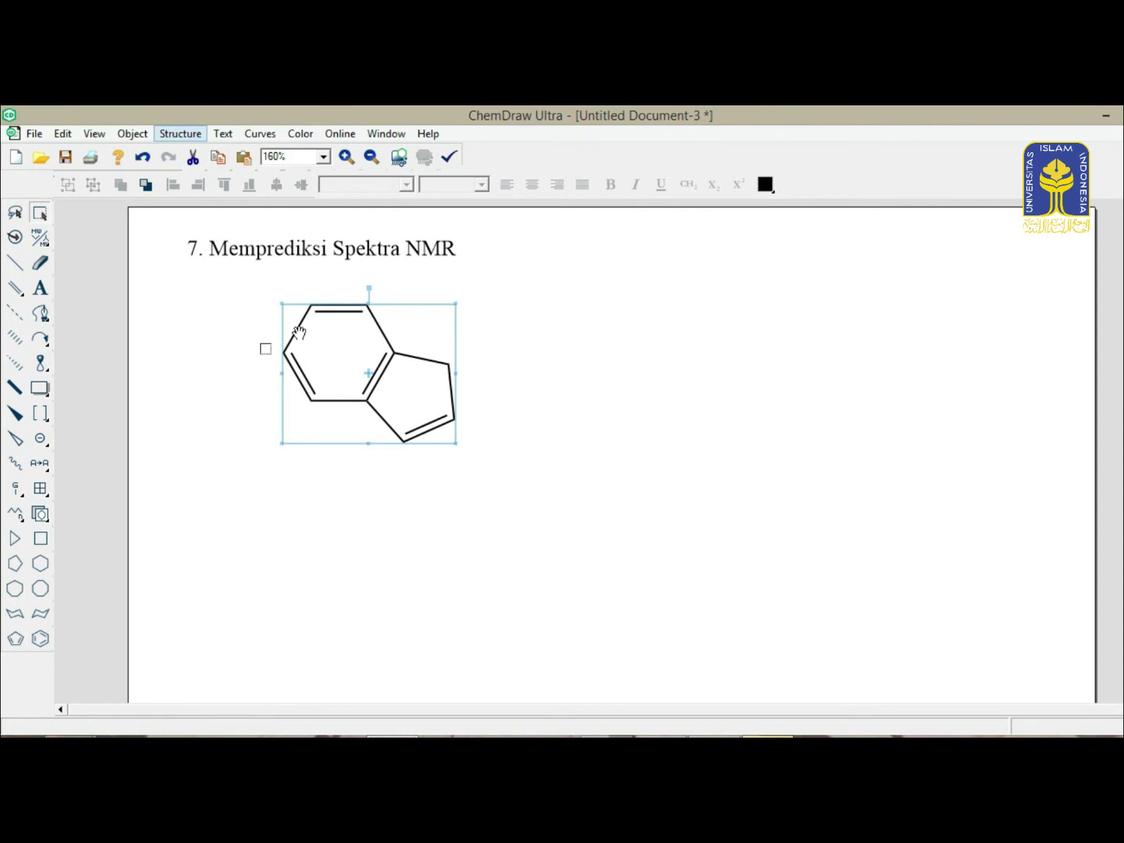
Step: Predict the 13C-NMR shifts of the same fused-ring structure and review the resulting report down to its shift protocol
left_click(183, 137)
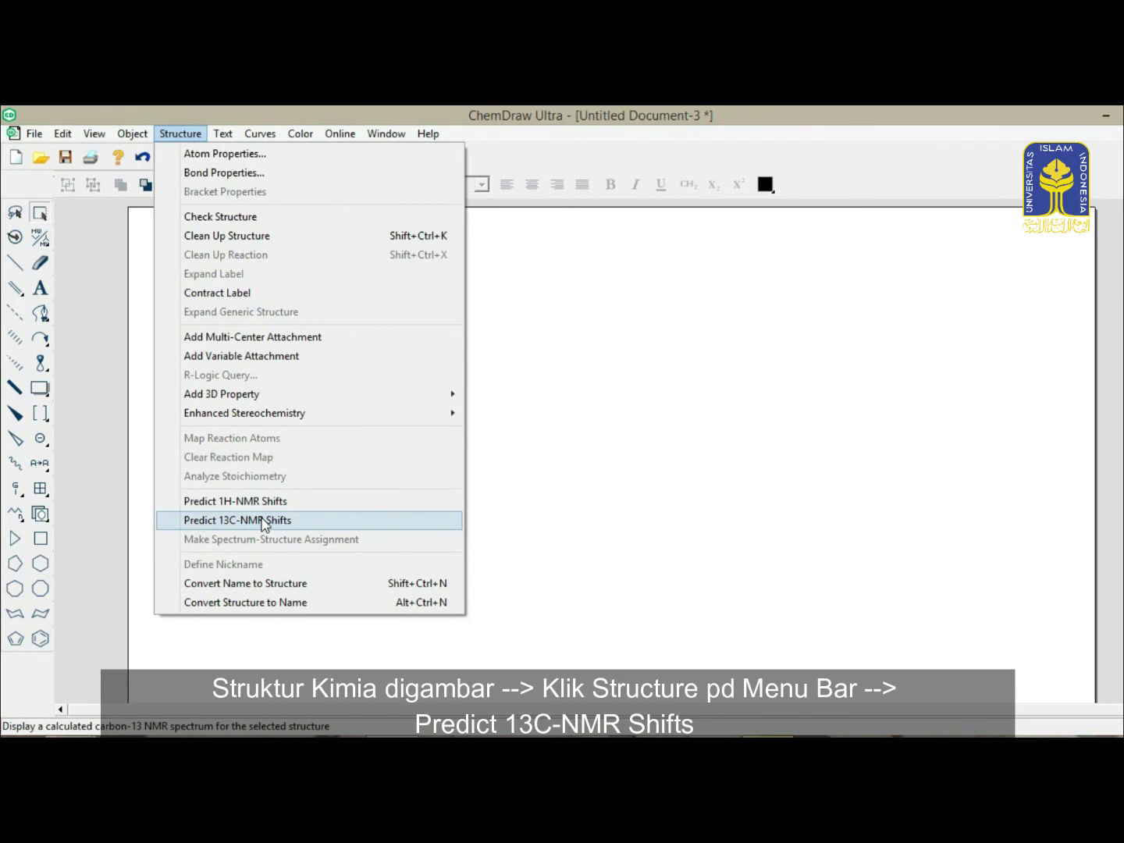
left_click(333, 527)
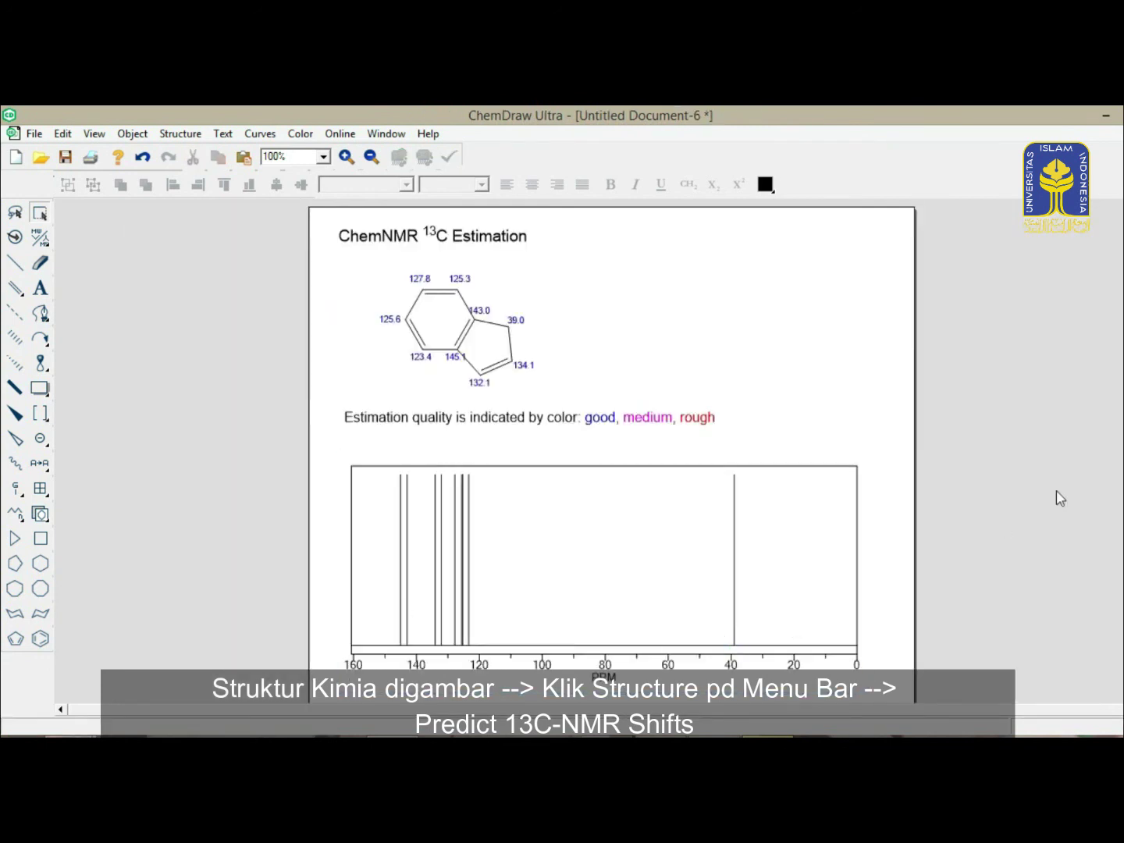
scroll(4, 476, "down", 5)
scroll(4, 476, "down", 10)
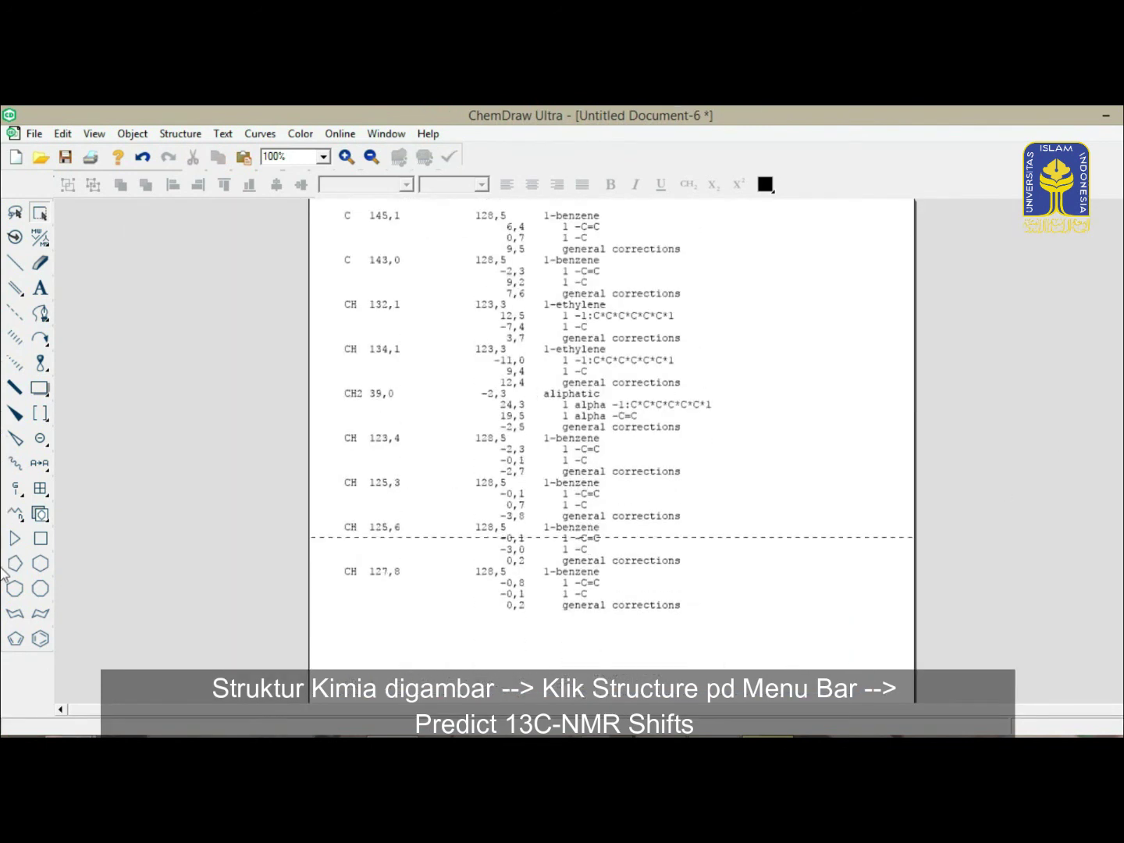
scroll(612, 450, "up", 15)
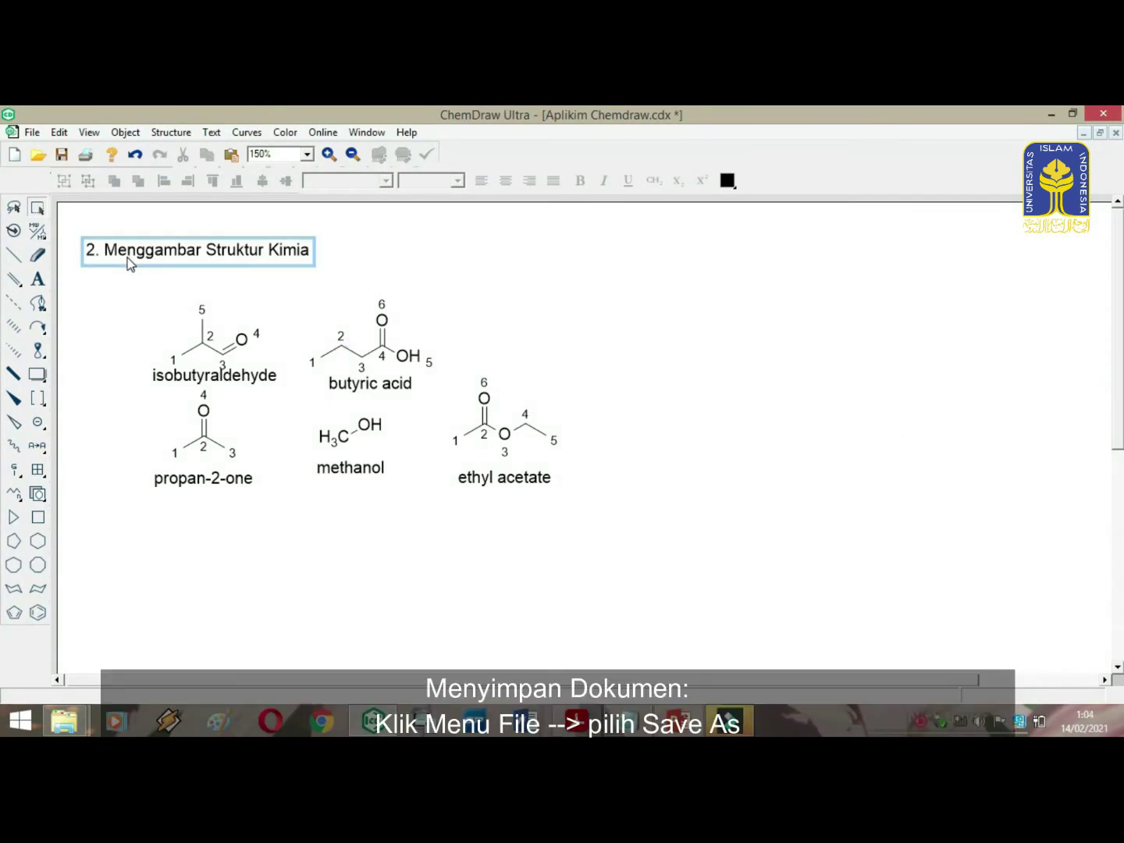
Step: Start saving the Aplikim Chemdraw document as a new file, entering the file name Latihan Chemdraw
left_click(35, 137)
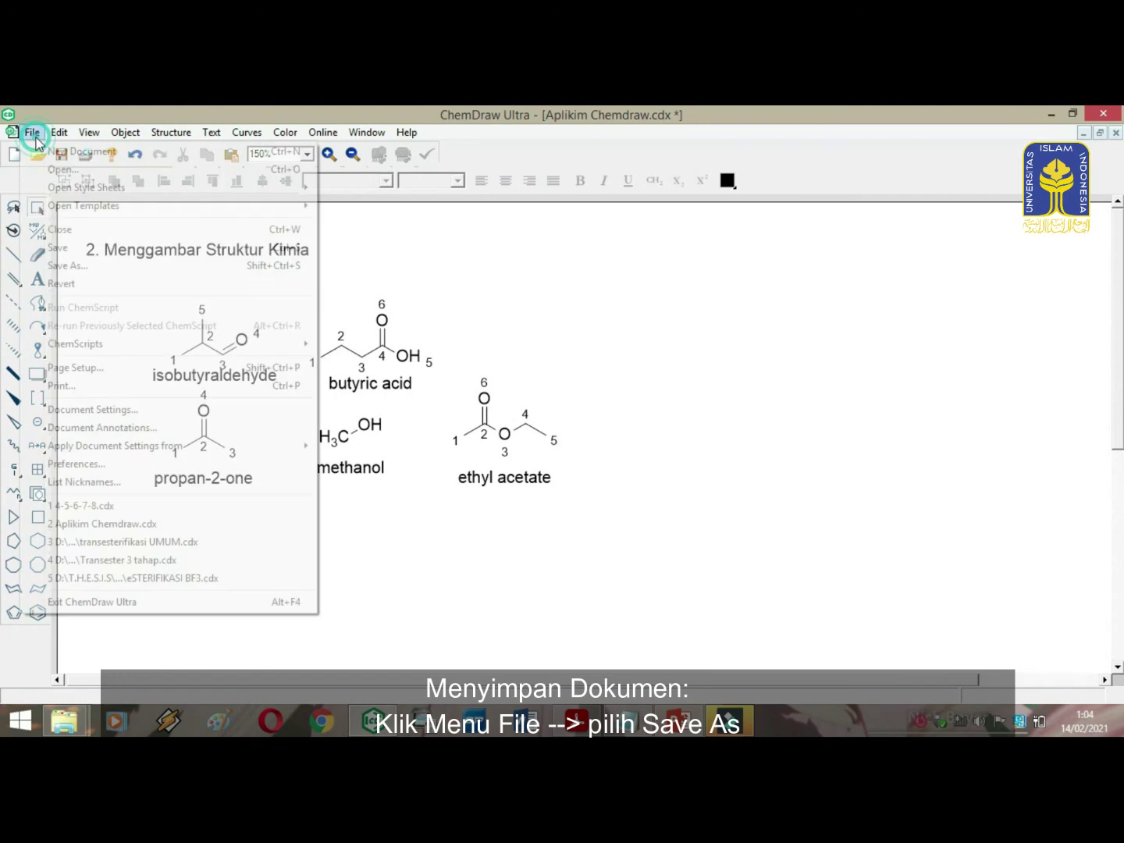
left_click(131, 267)
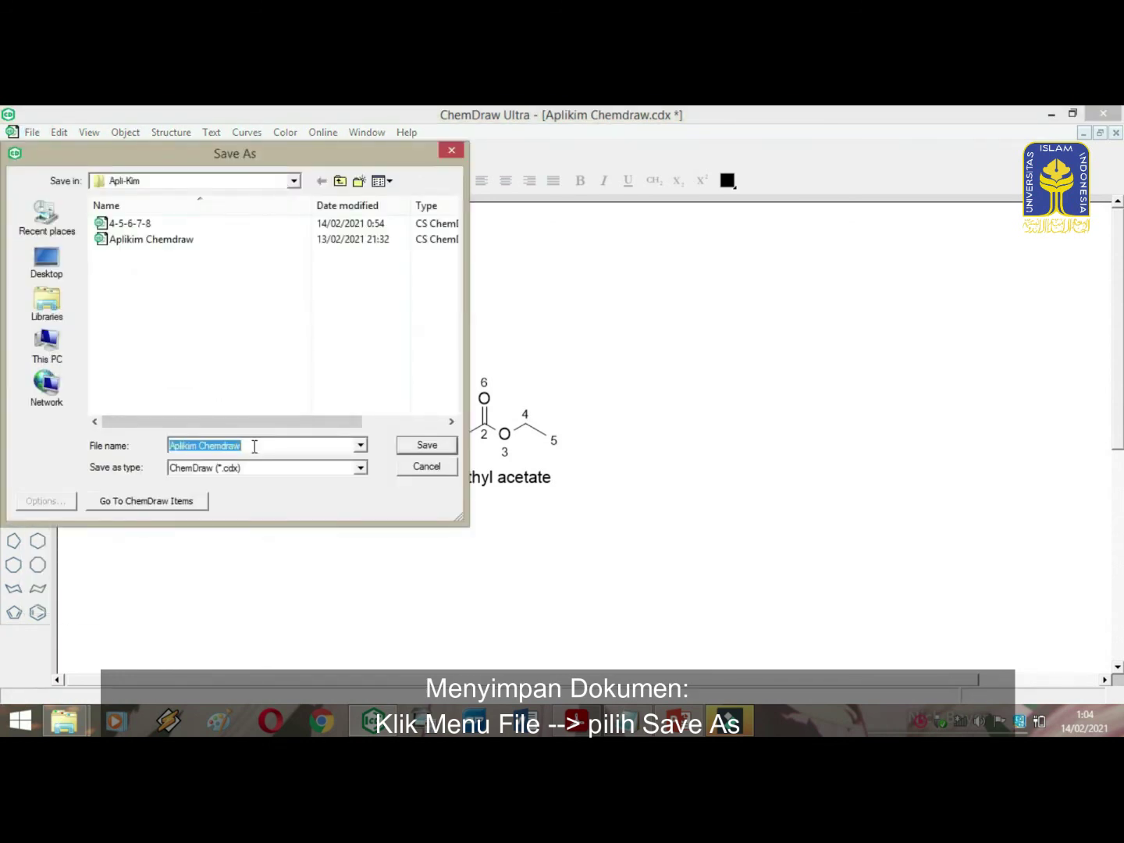
key("BackSpace")
type("lATIHAN")
key("BackSpace")
key("BackSpace")
key("BackSpace")
key("BackSpace")
key("BackSpace")
key("BackSpace")
key("BackSpace")
key("BackSpace")
type("lAT")
Step: Choose ChemDraw (*.cdx) as the file type and save the document in the Apli-Kim folder
left_click(360, 467)
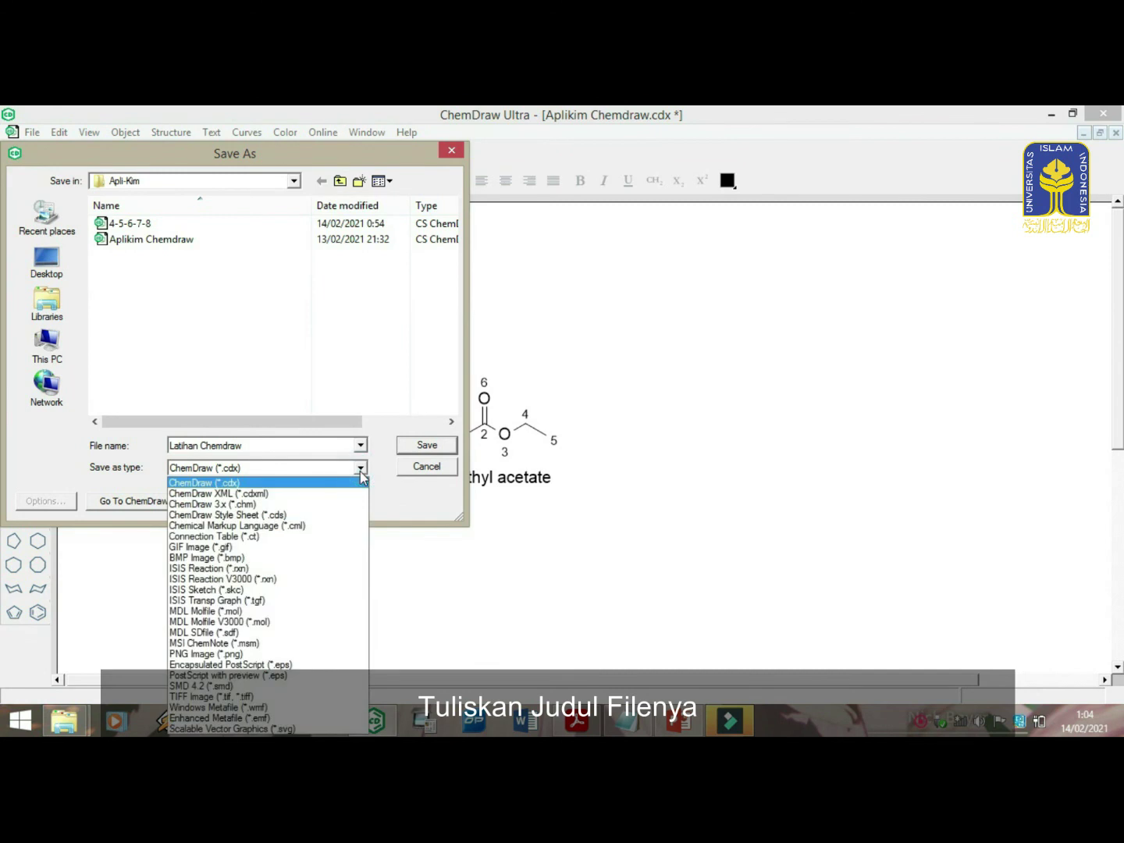
left_click(320, 483)
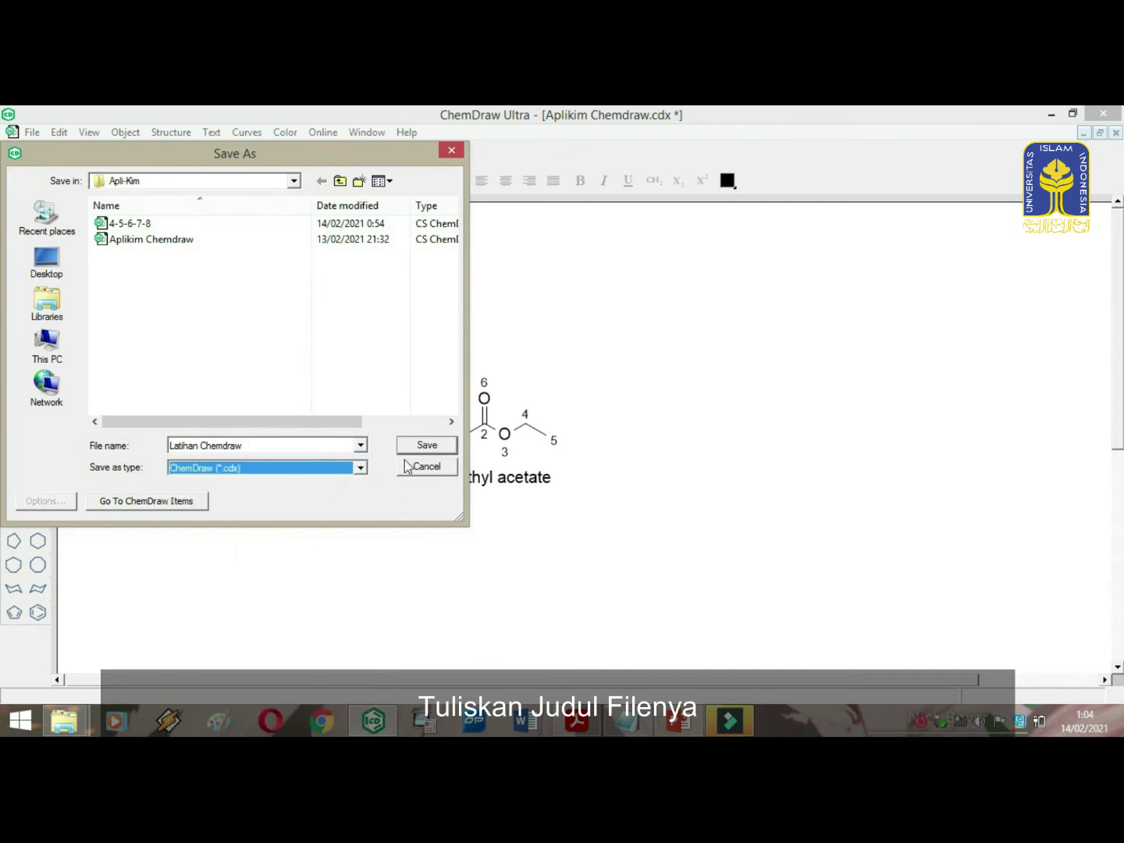
left_click(444, 447)
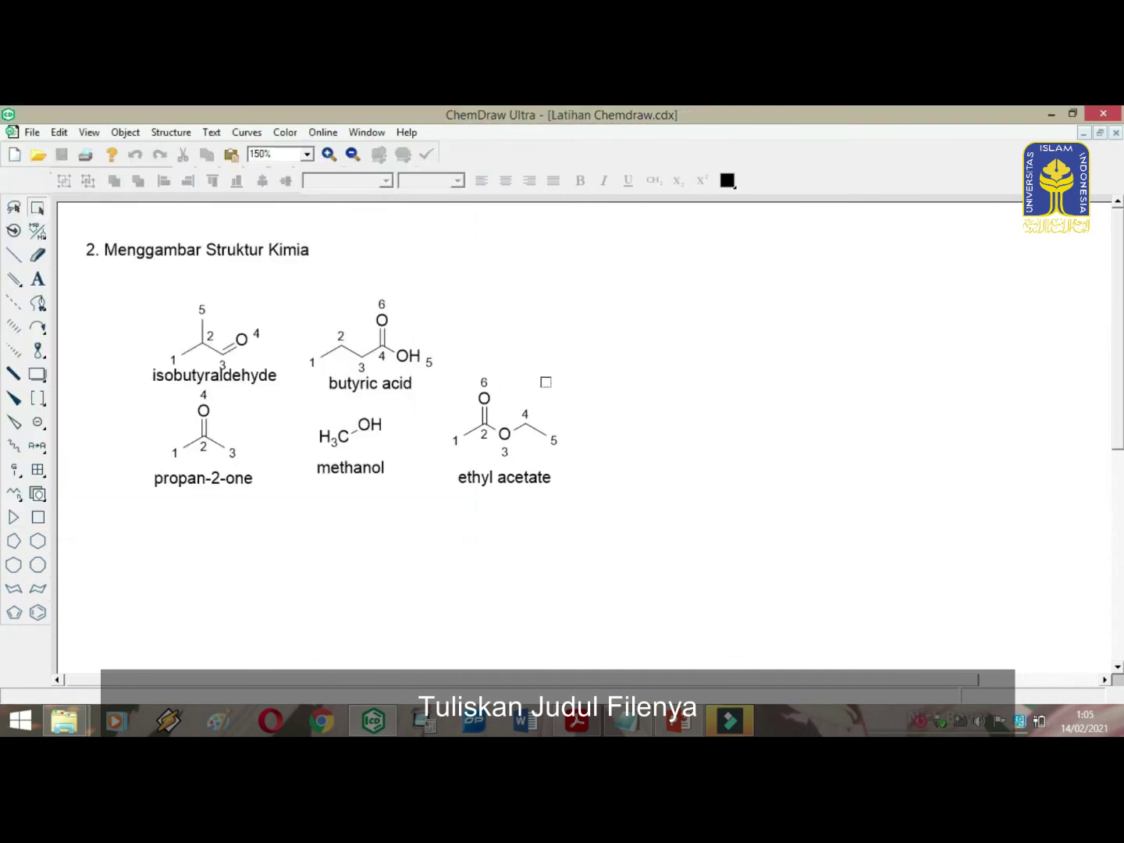